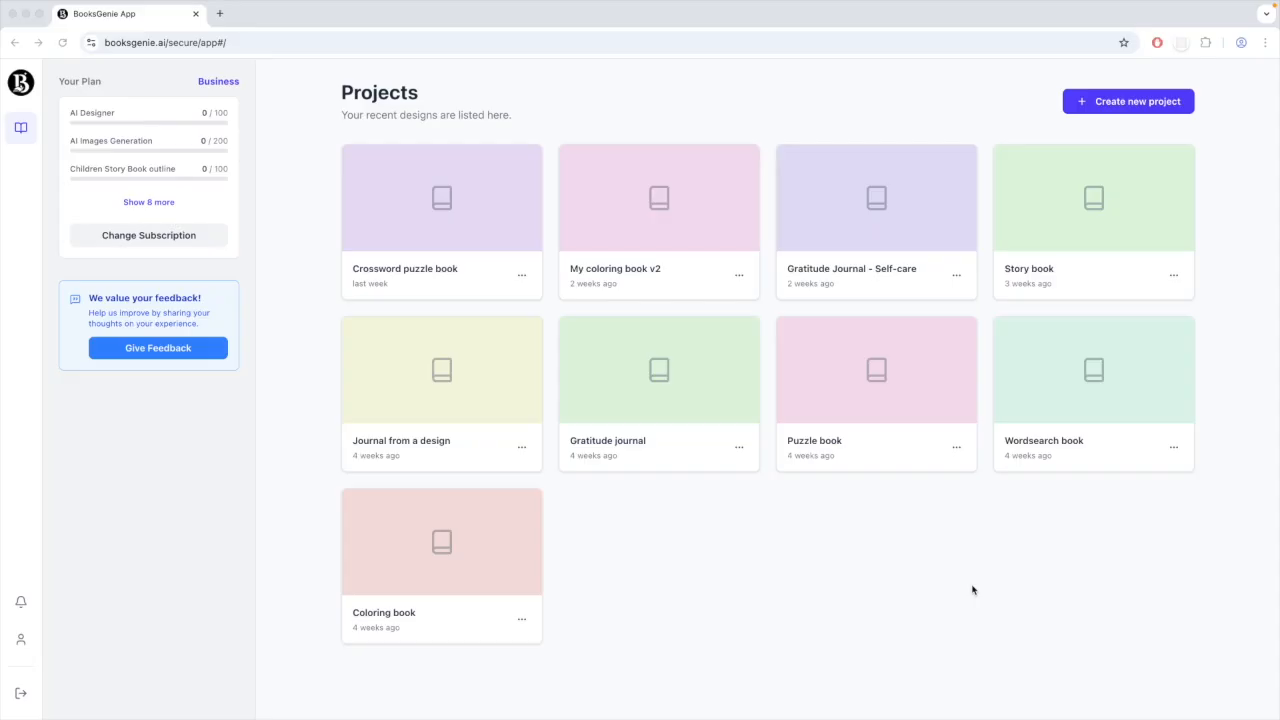
# - Create a new project from the 6x9 Puzzle Book template, named My Cryptograms, with 120 pages
pyautogui.click(1120, 108)
pyautogui.click(1120, 105)
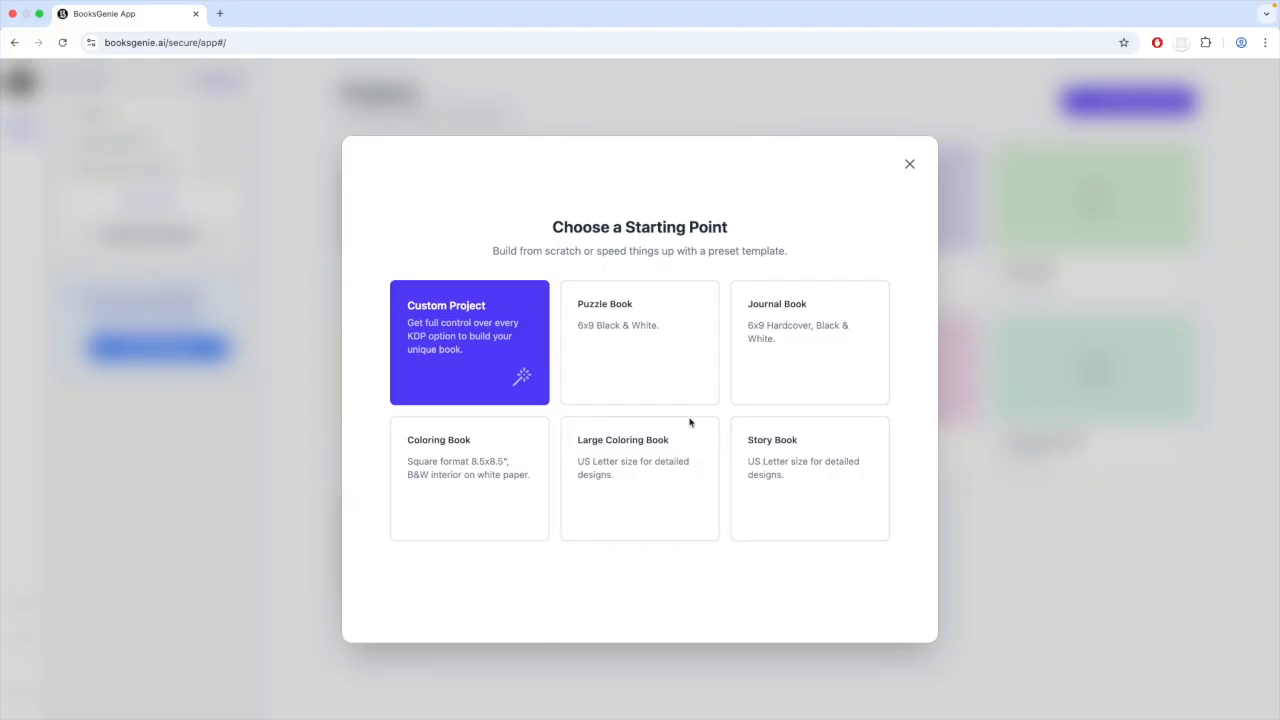
pyautogui.click(649, 359)
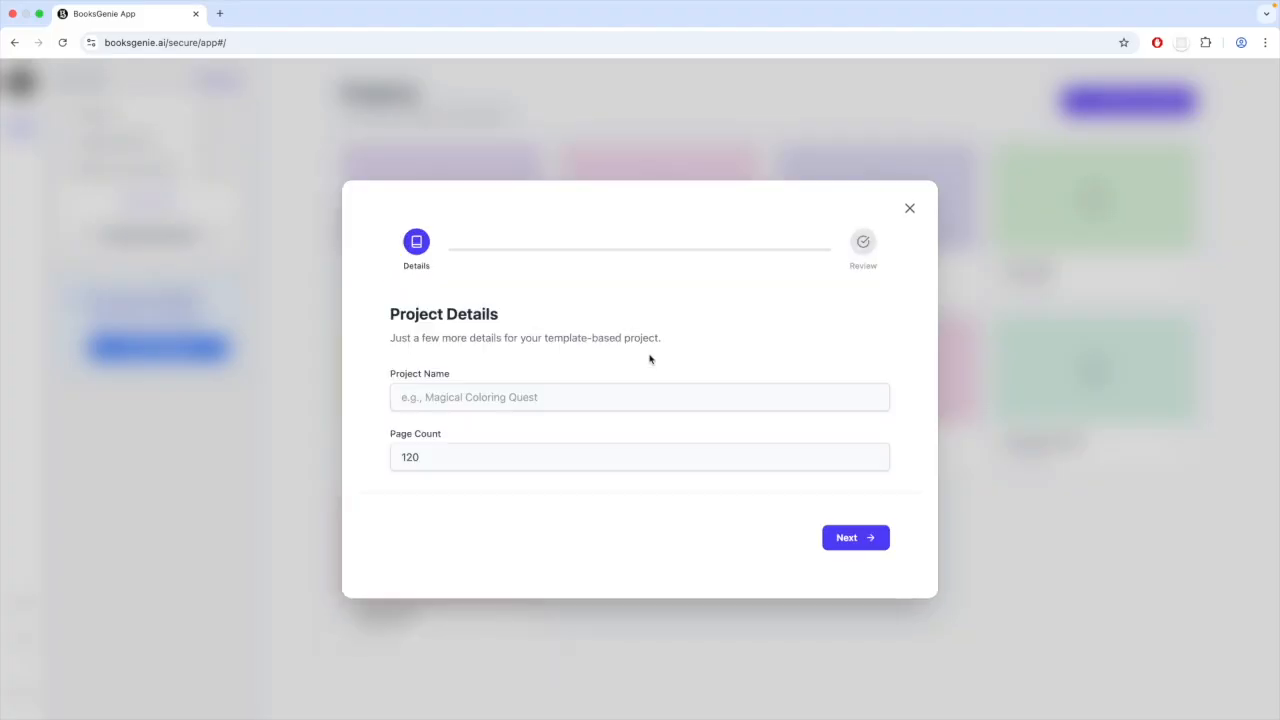
pyautogui.click(592, 399)
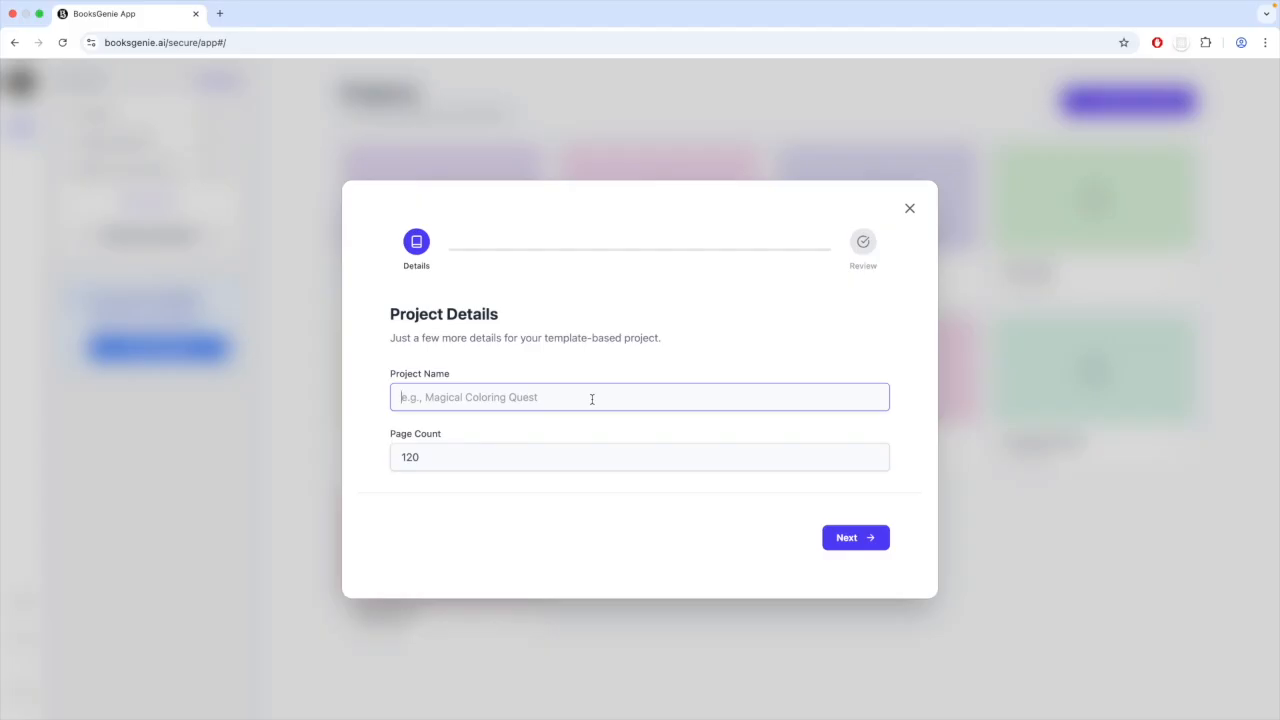
pyautogui.write('My Cryptograms')
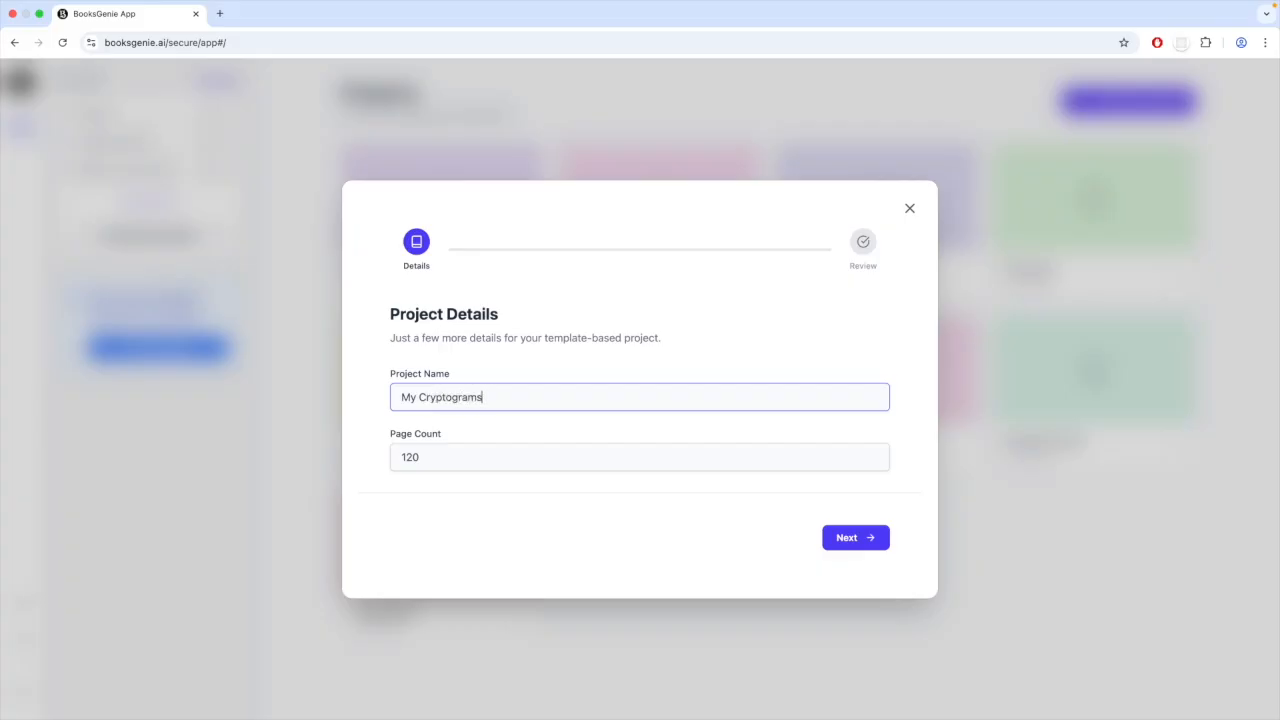
pyautogui.moveTo(451, 457); pyautogui.dragTo(354, 456)
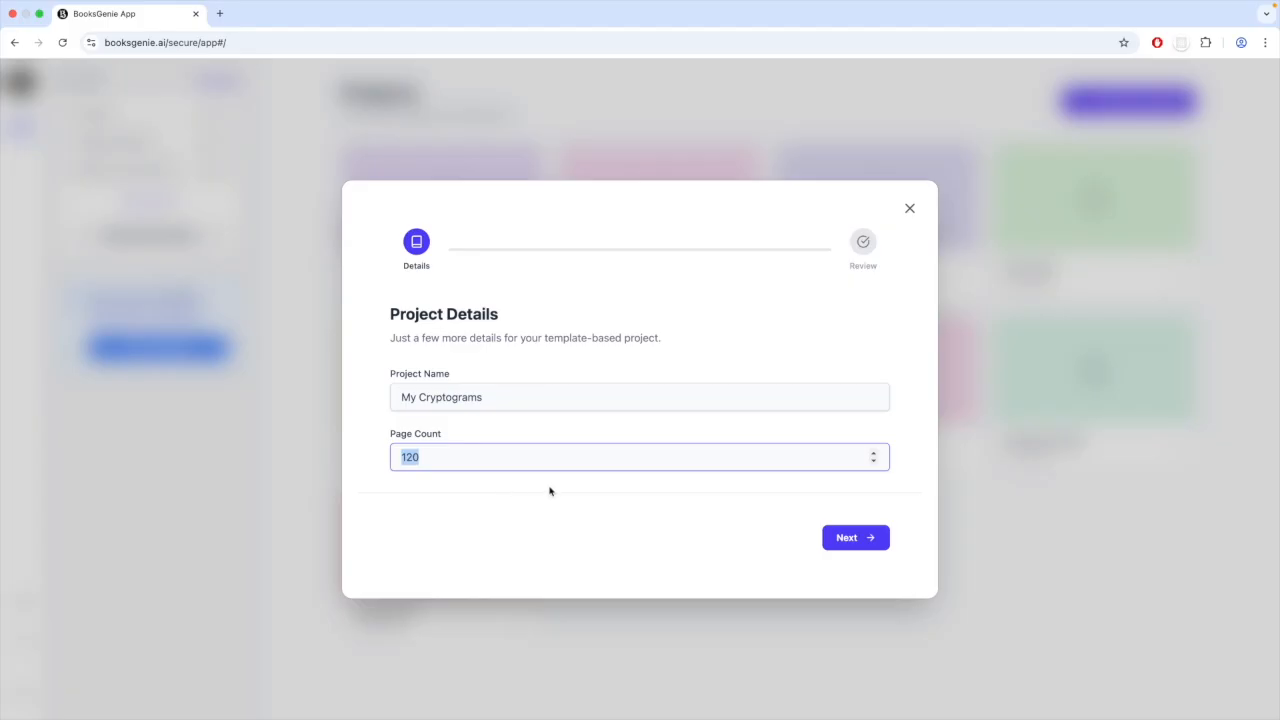
pyautogui.click(435, 461)
pyautogui.click(848, 540)
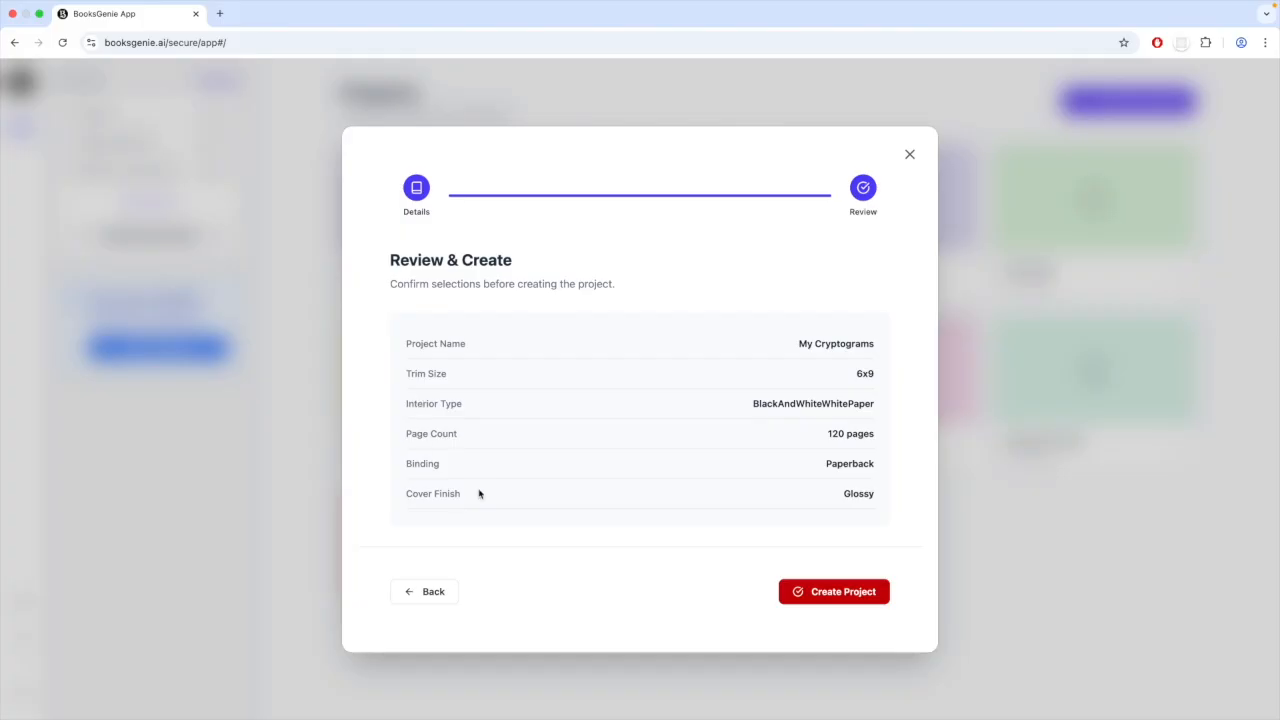
pyautogui.click(836, 593)
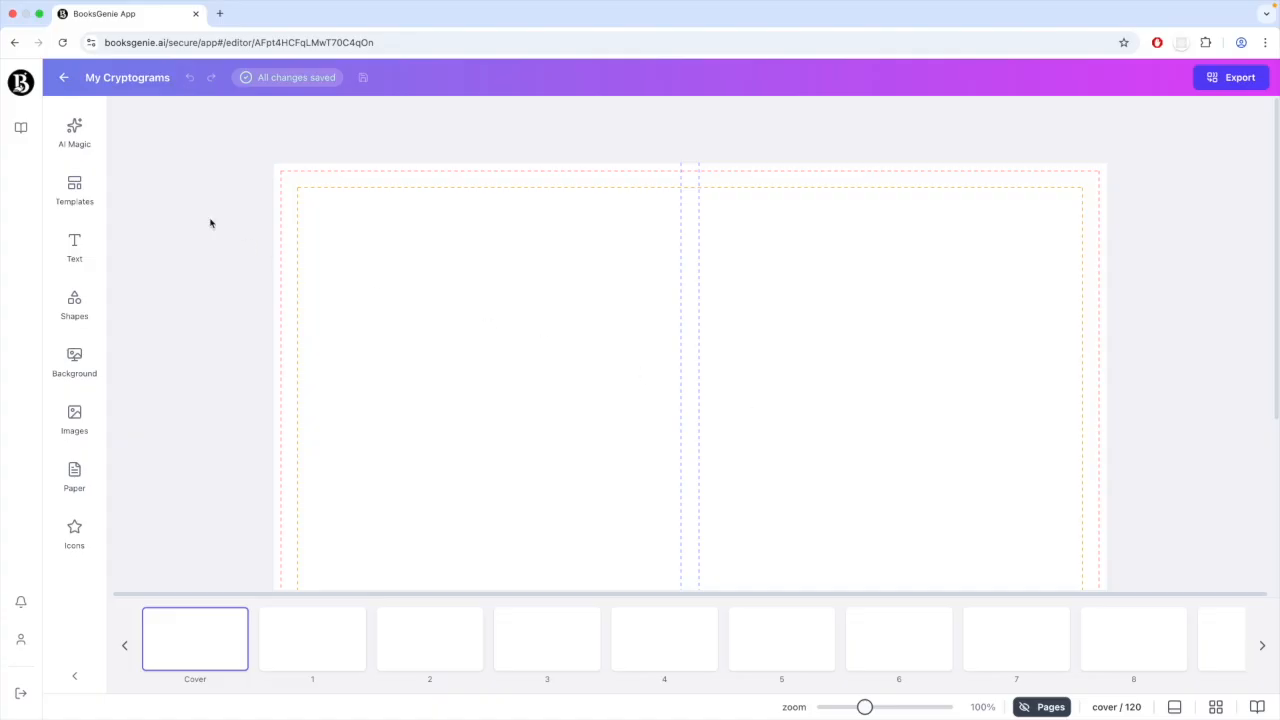
# - Start an AI cryptogram set using the suggested theme Classic Literature Quotes Cryptograms and English as the language
pyautogui.click(82, 145)
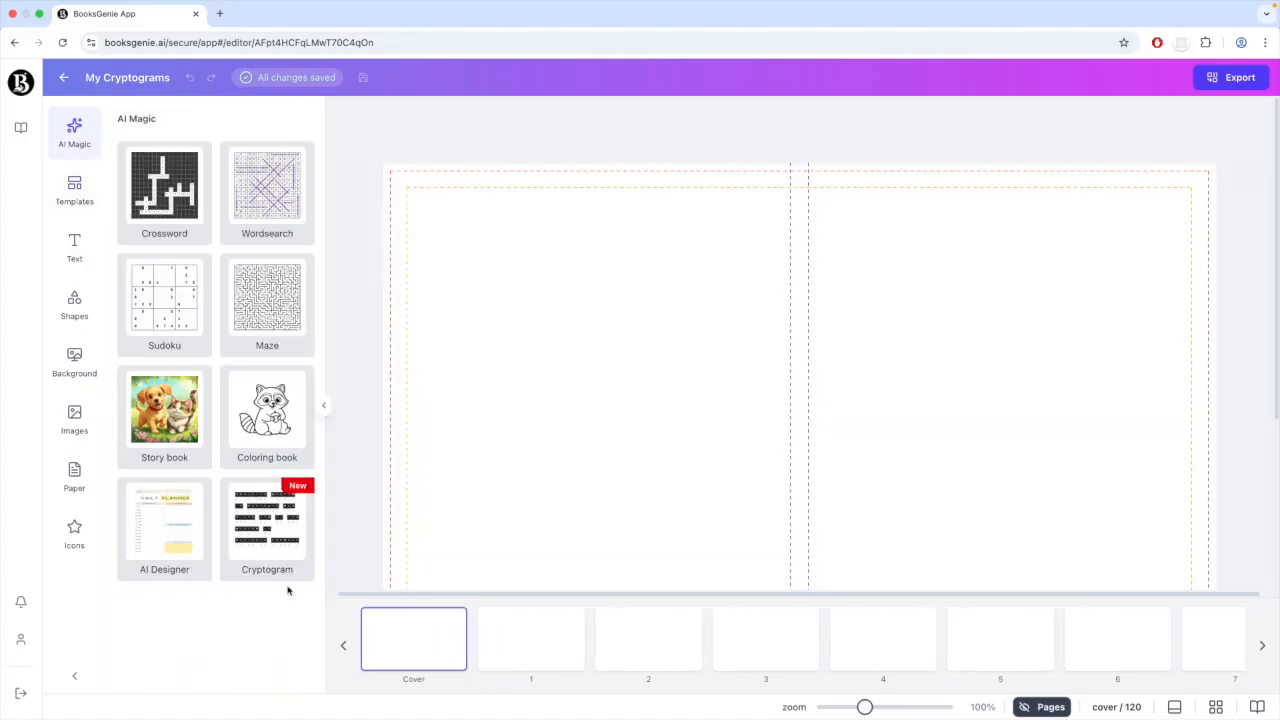
pyautogui.click(278, 528)
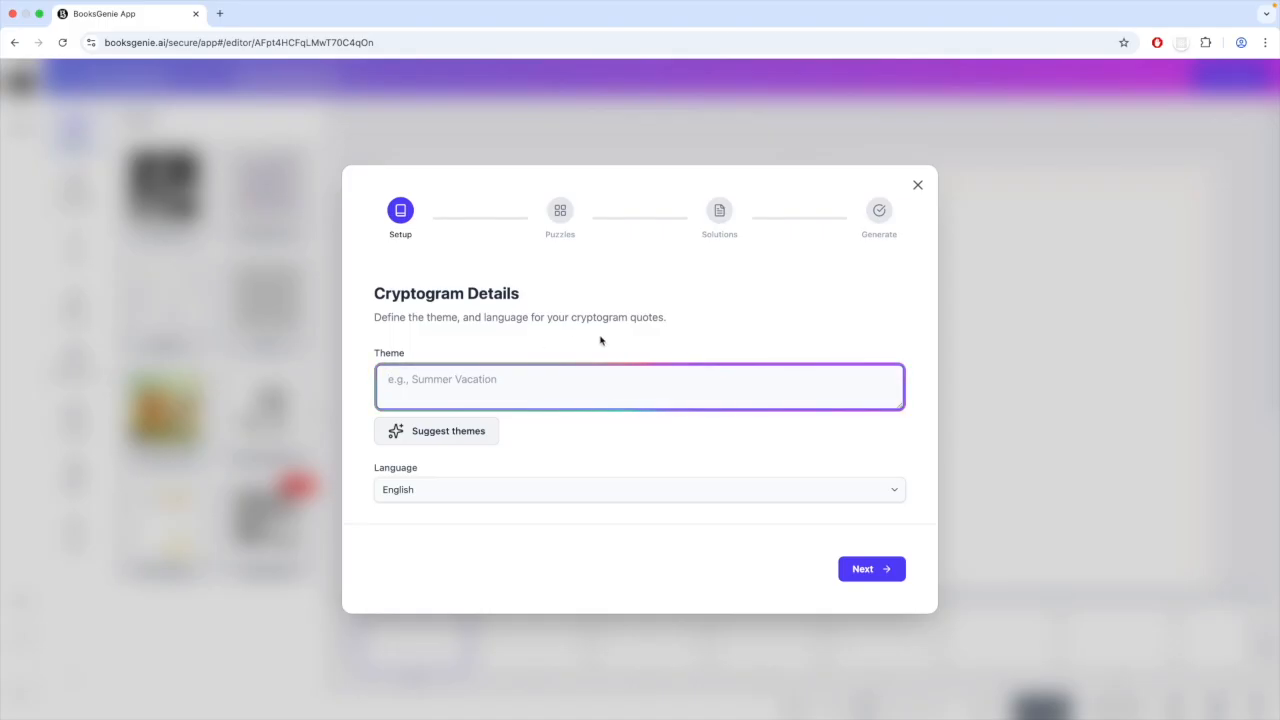
pyautogui.click(441, 431)
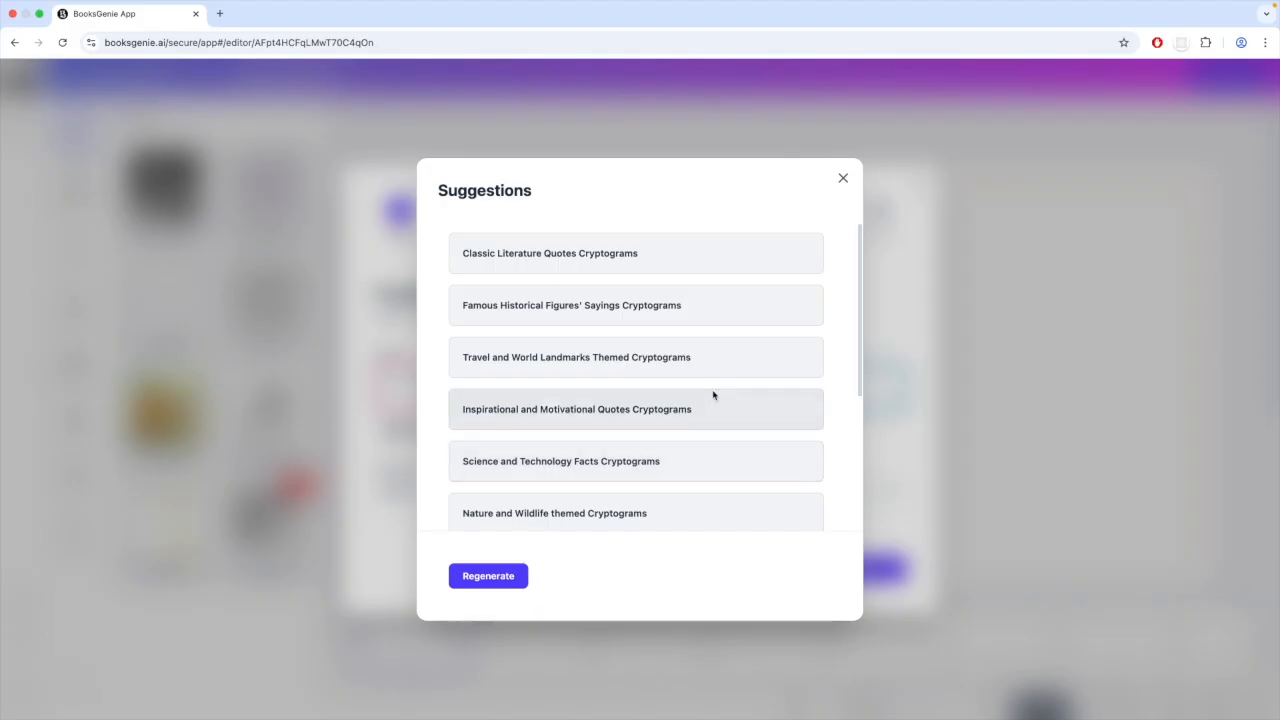
pyautogui.click(542, 259)
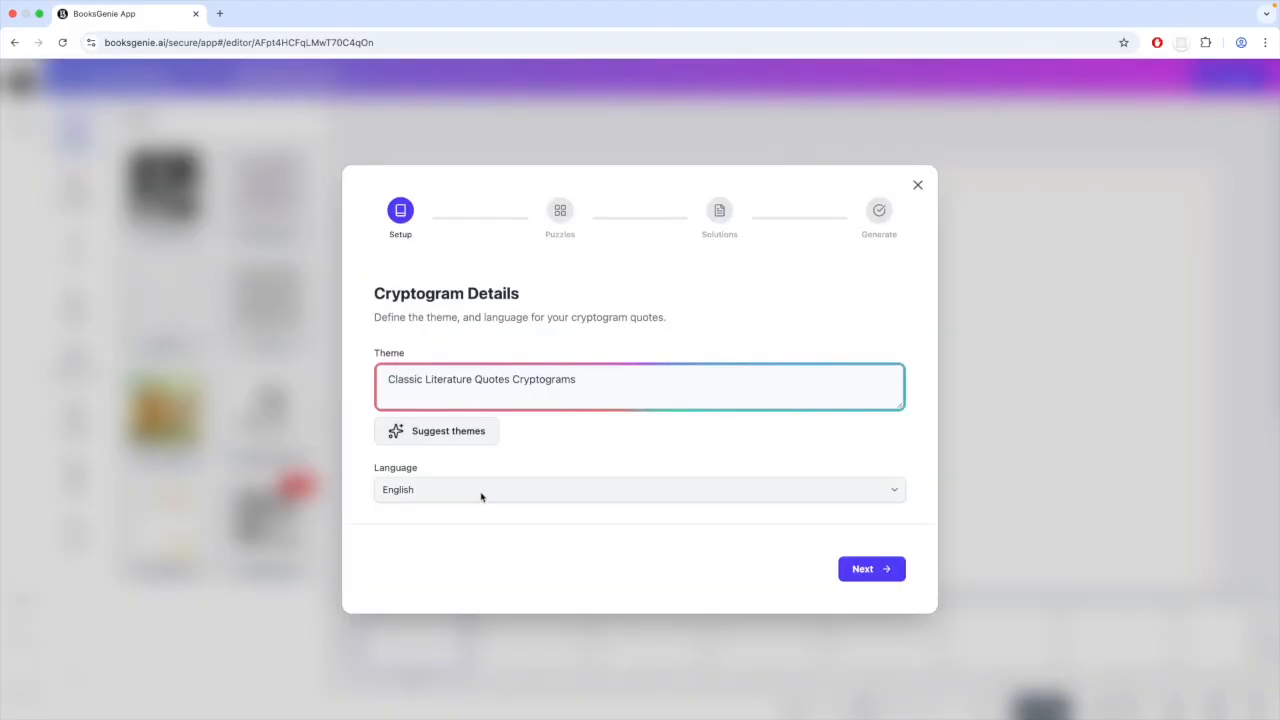
pyautogui.click(480, 494)
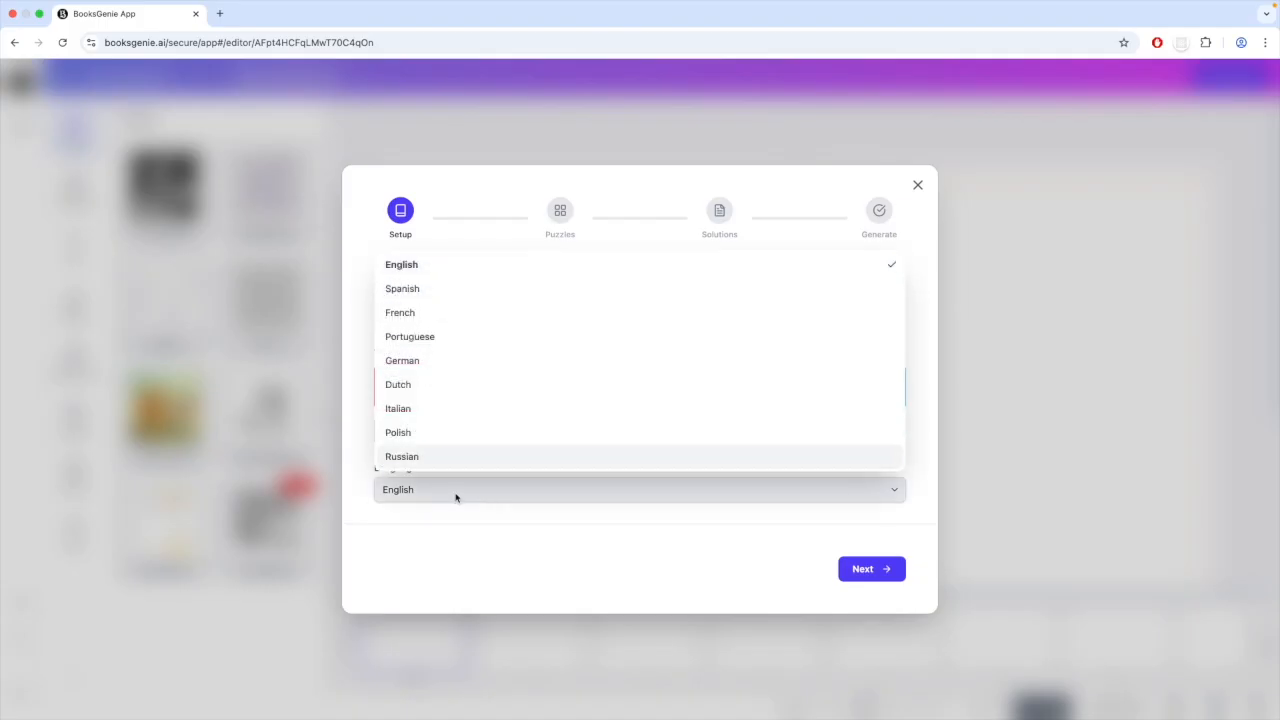
pyautogui.click(428, 266)
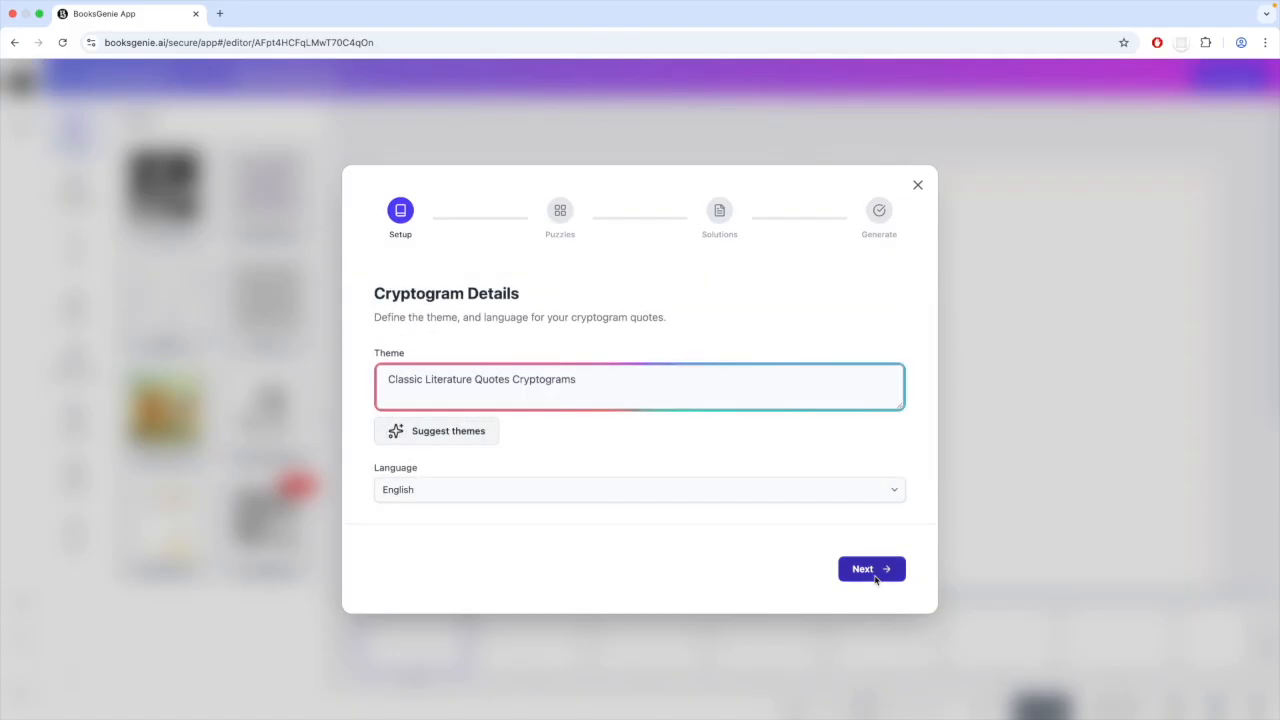
pyautogui.click(871, 569)
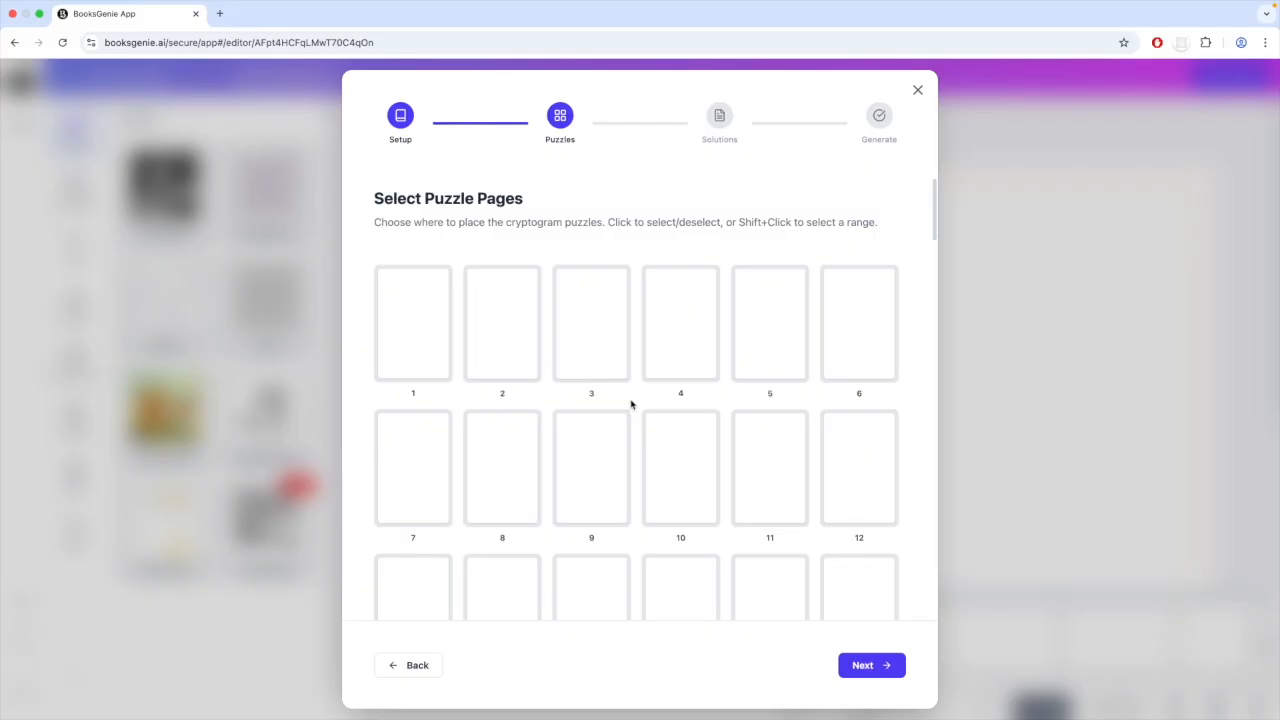
# - Assign pages 1 through 12 as the cryptogram puzzle pages
pyautogui.click(405, 349)
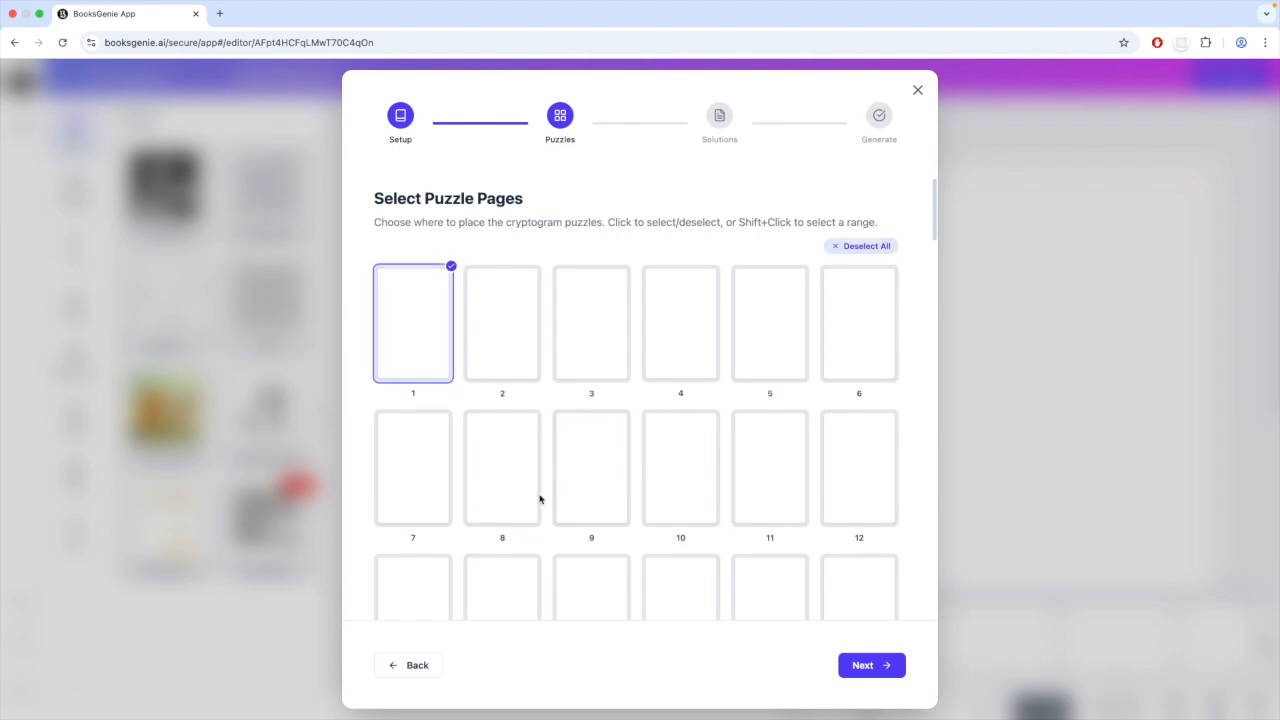
pyautogui.keyDown('shift'); pyautogui.click(864, 492); pyautogui.keyUp('shift')
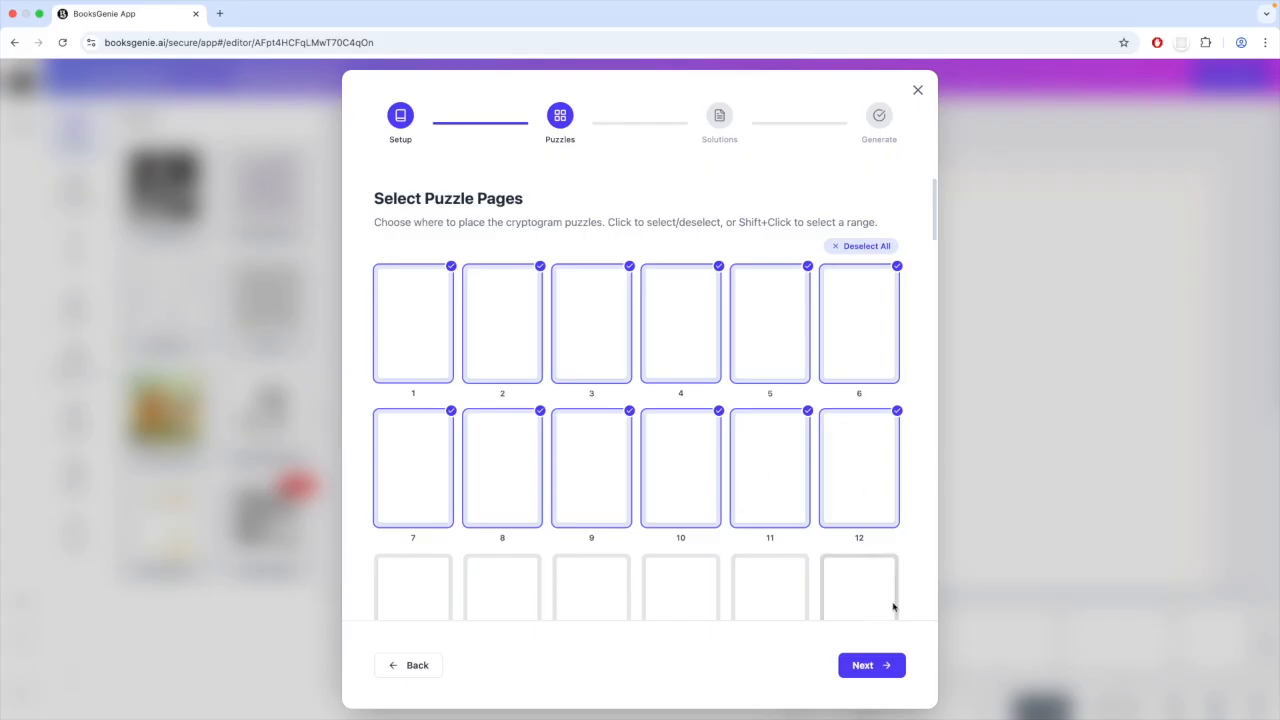
pyautogui.click(869, 670)
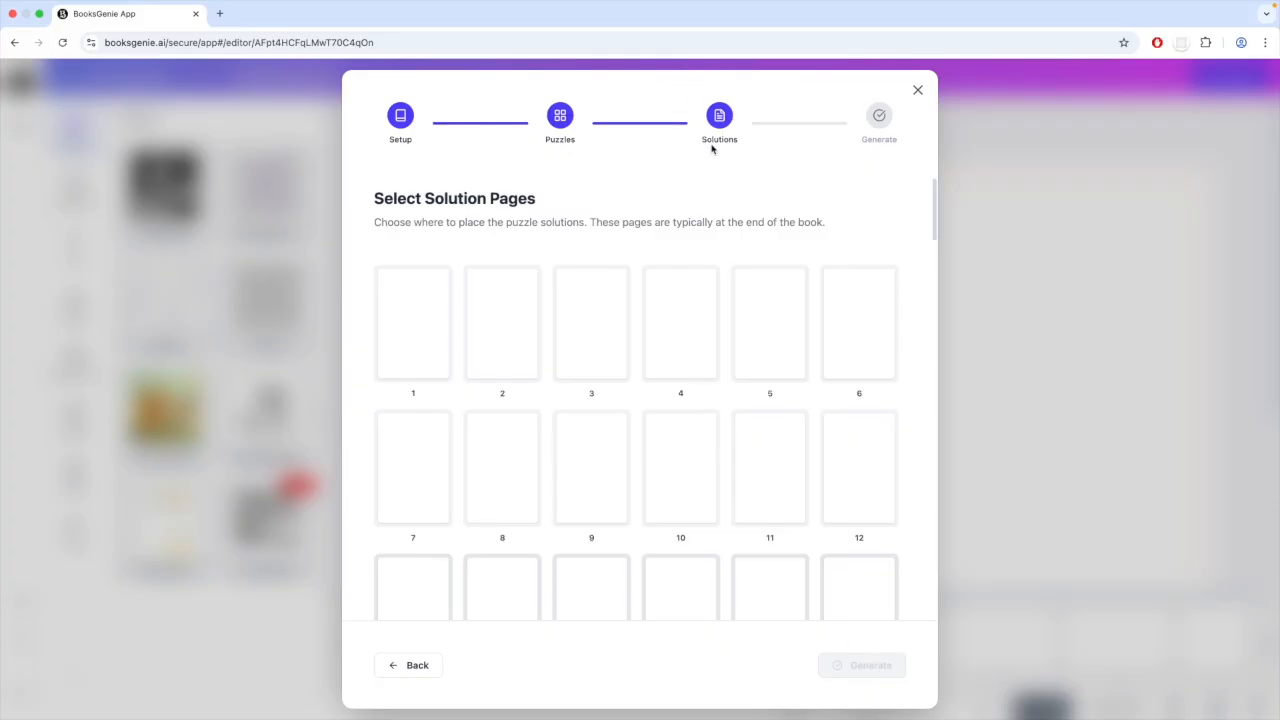
# - Assign pages 15 through 26 as the solution pages and generate the cryptograms
pyautogui.scroll(-1, 825, 476)
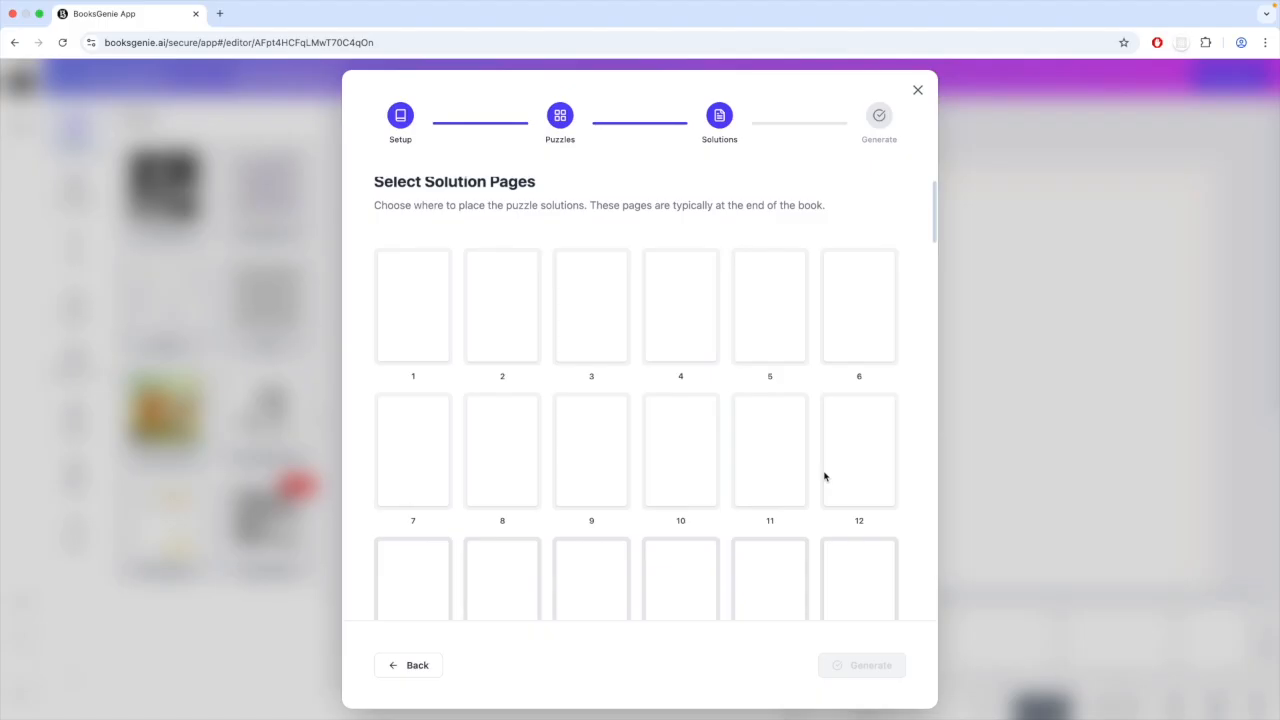
pyautogui.scroll(-2, 825, 477)
pyautogui.scroll(-2, 825, 477)
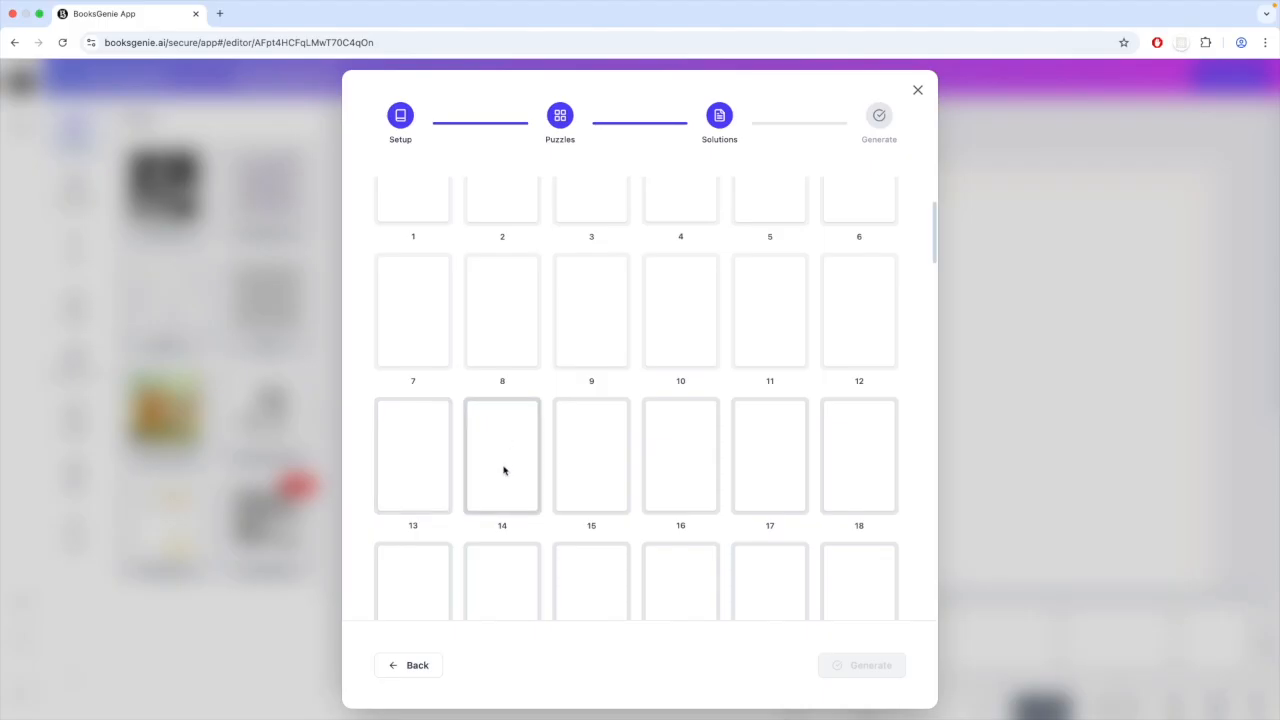
pyautogui.click(596, 462)
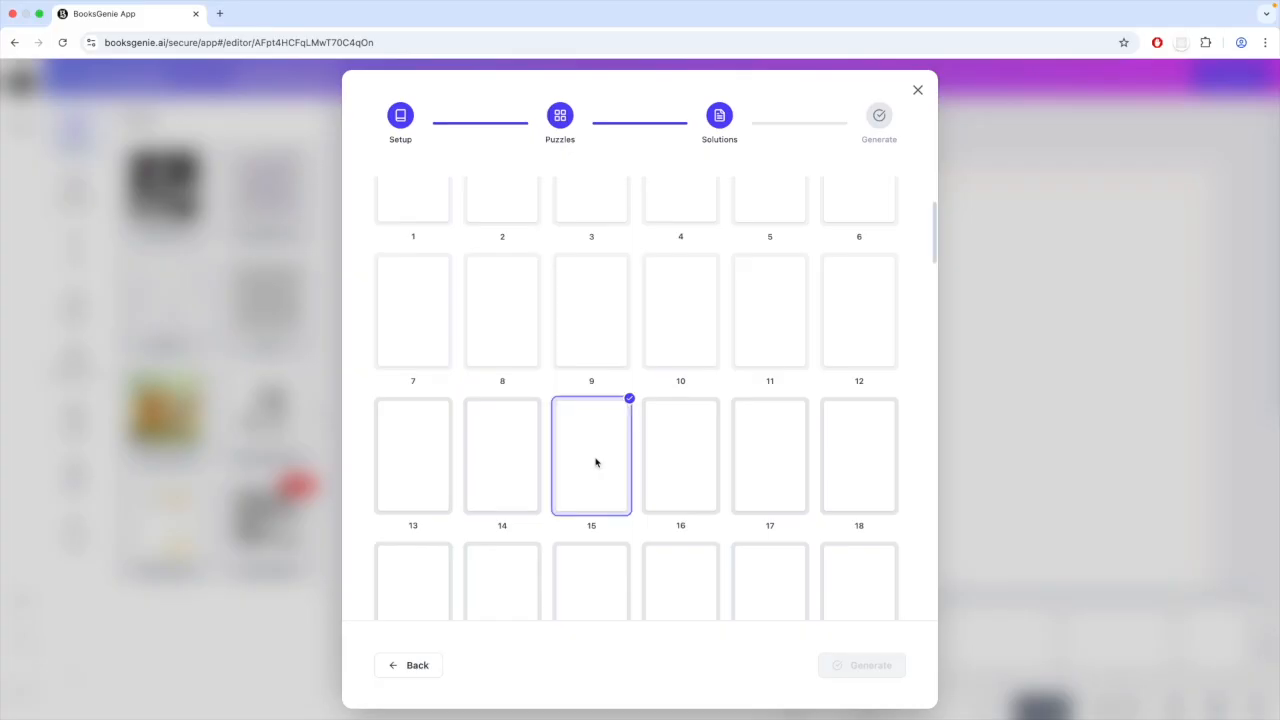
pyautogui.scroll(-3, 593, 516)
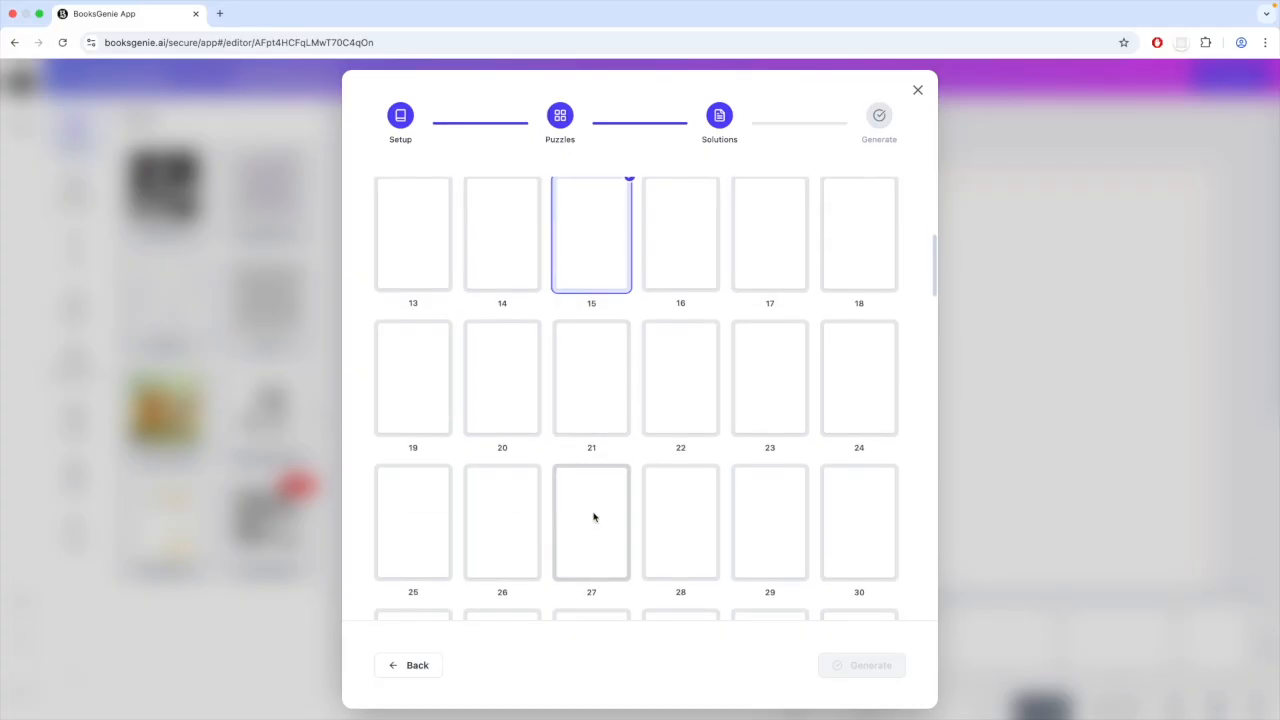
pyautogui.keyDown('shift'); pyautogui.click(509, 537); pyautogui.keyUp('shift')
pyautogui.click(861, 672)
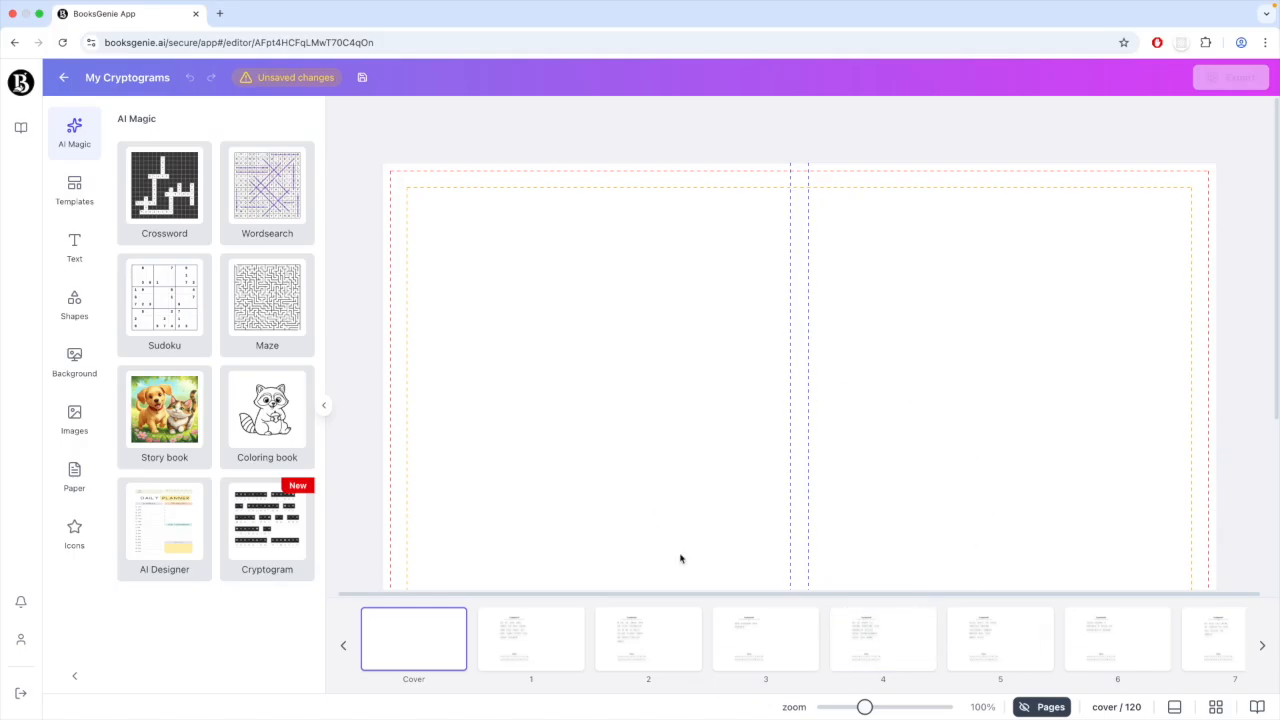
# - Examine the generated puzzle on page 1, including its hint, coded text and cipher table
pyautogui.click(531, 662)
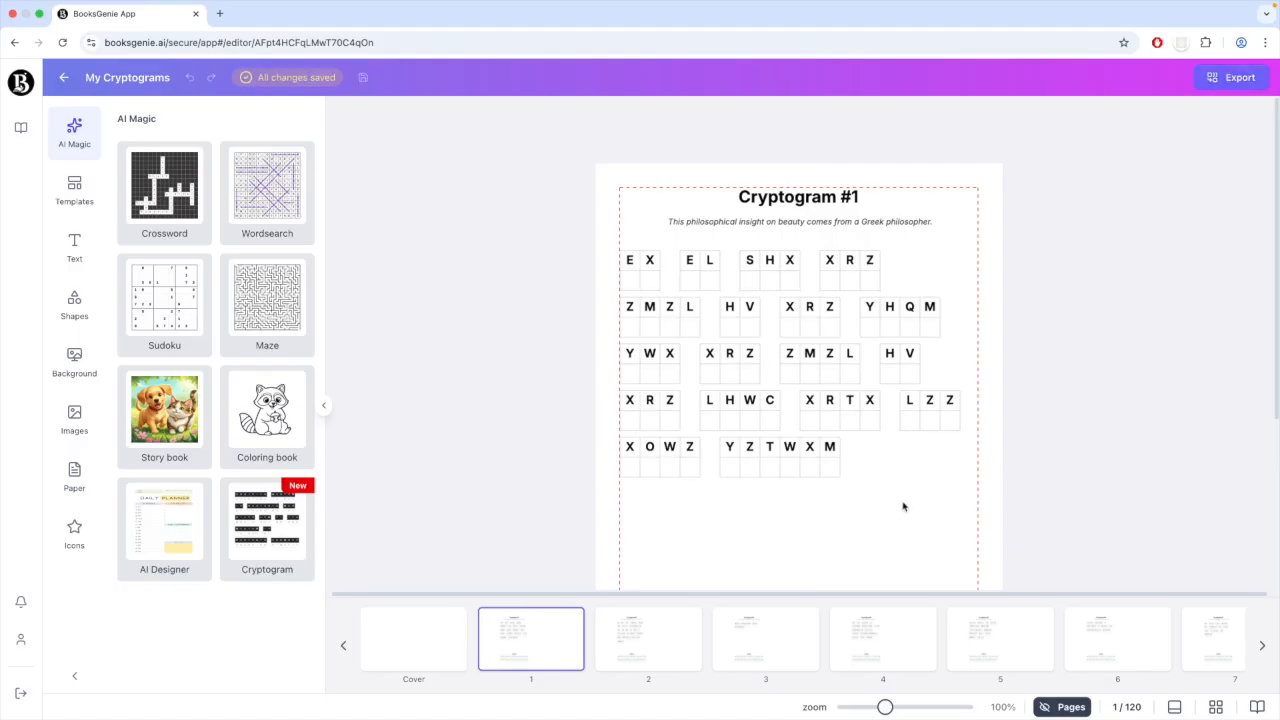
pyautogui.scroll(-3, 905, 507)
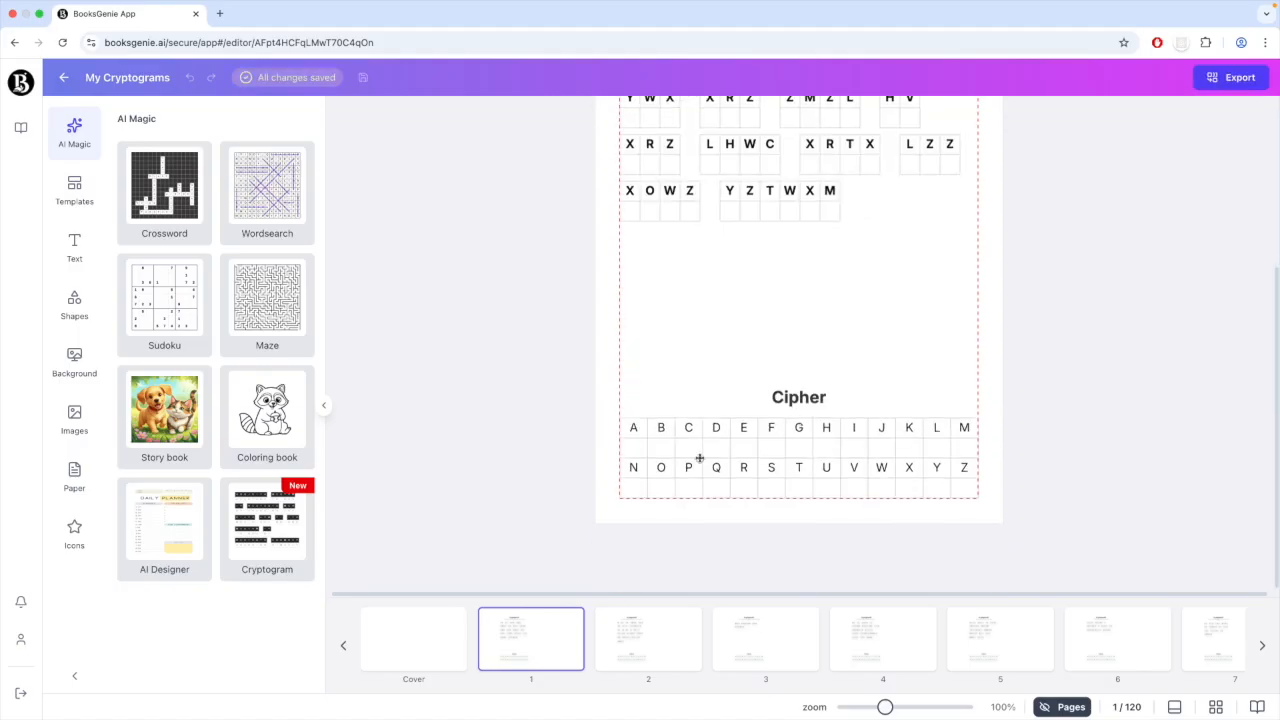
pyautogui.click(787, 473)
pyautogui.scroll(2, 810, 383)
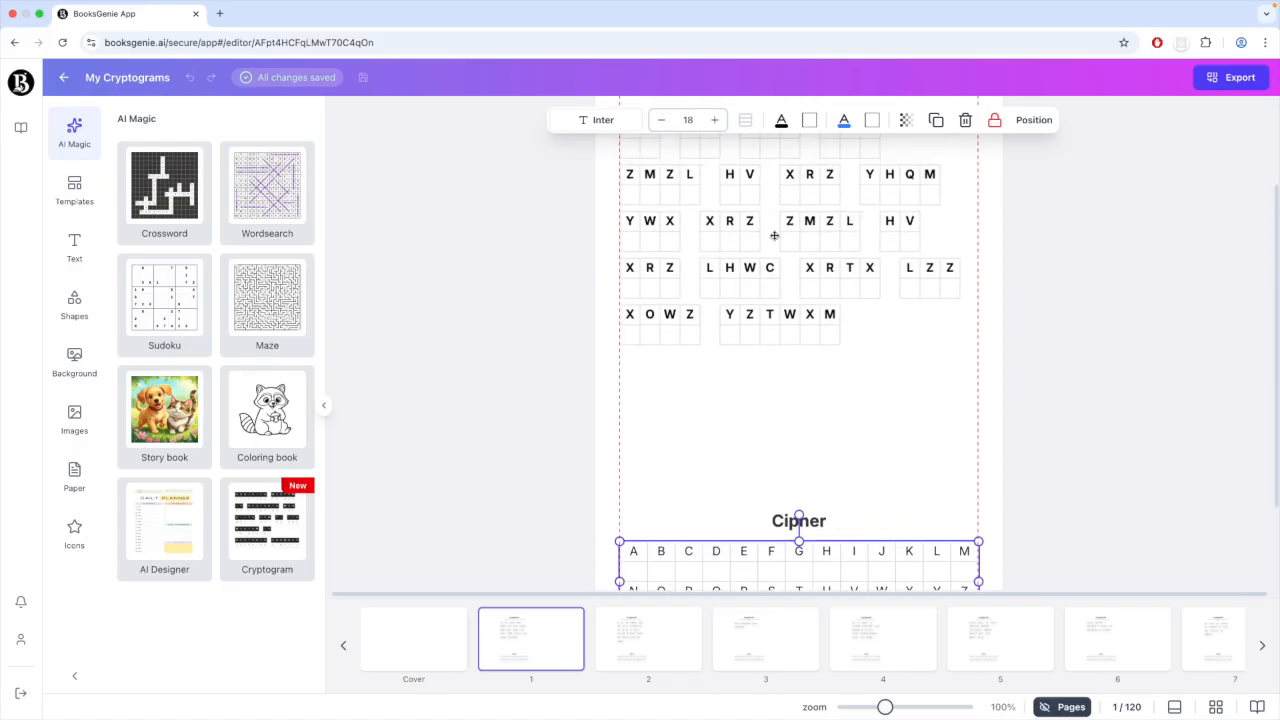
pyautogui.scroll(-1, 800, 440)
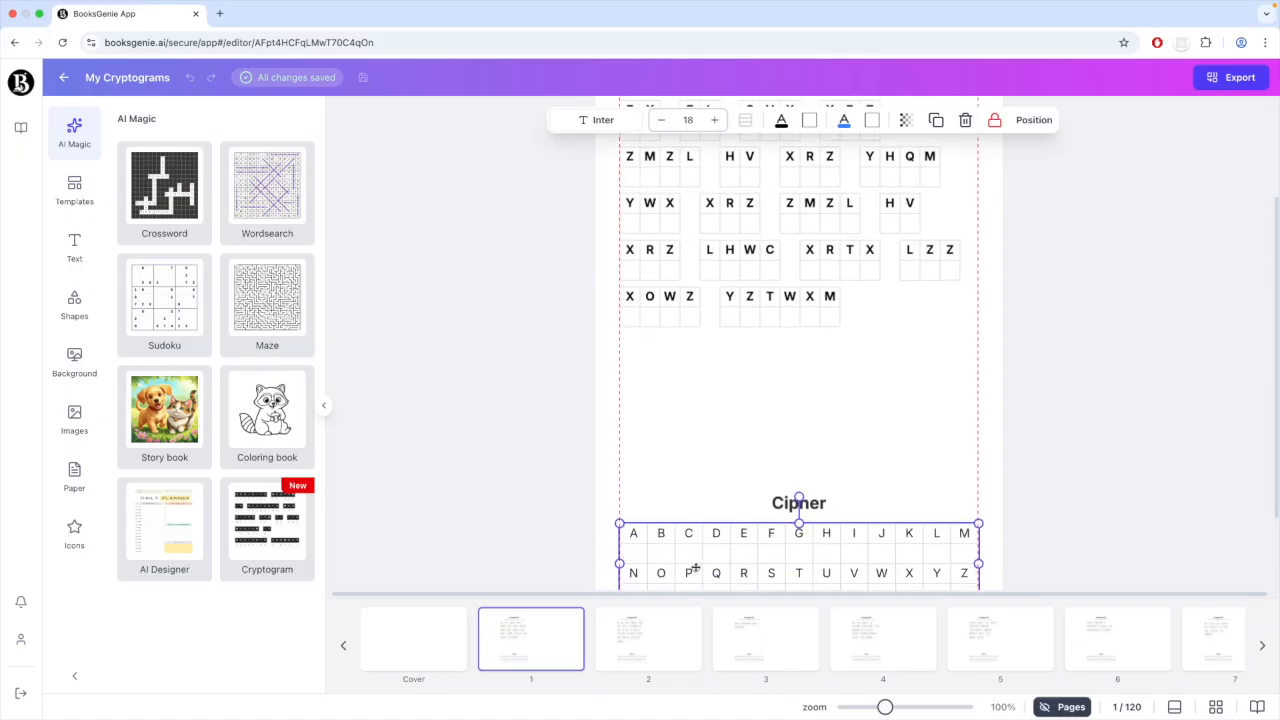
pyautogui.scroll(-1, 757, 562)
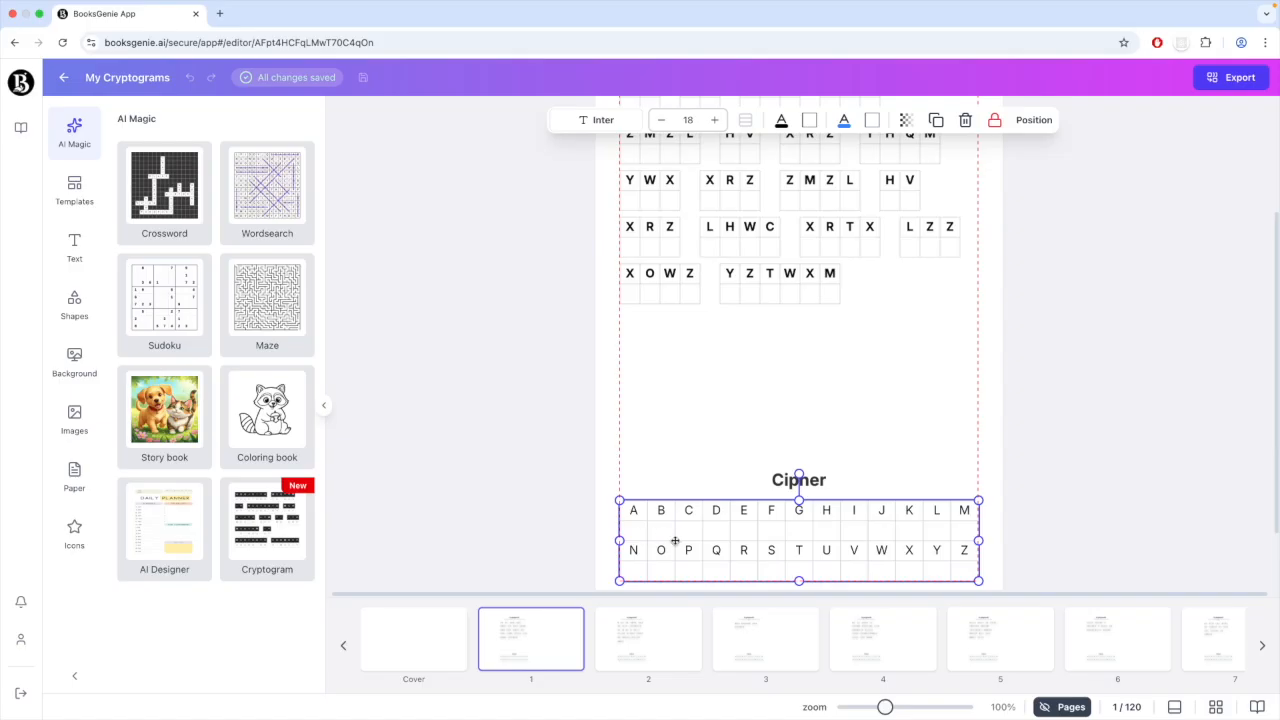
pyautogui.click(903, 440)
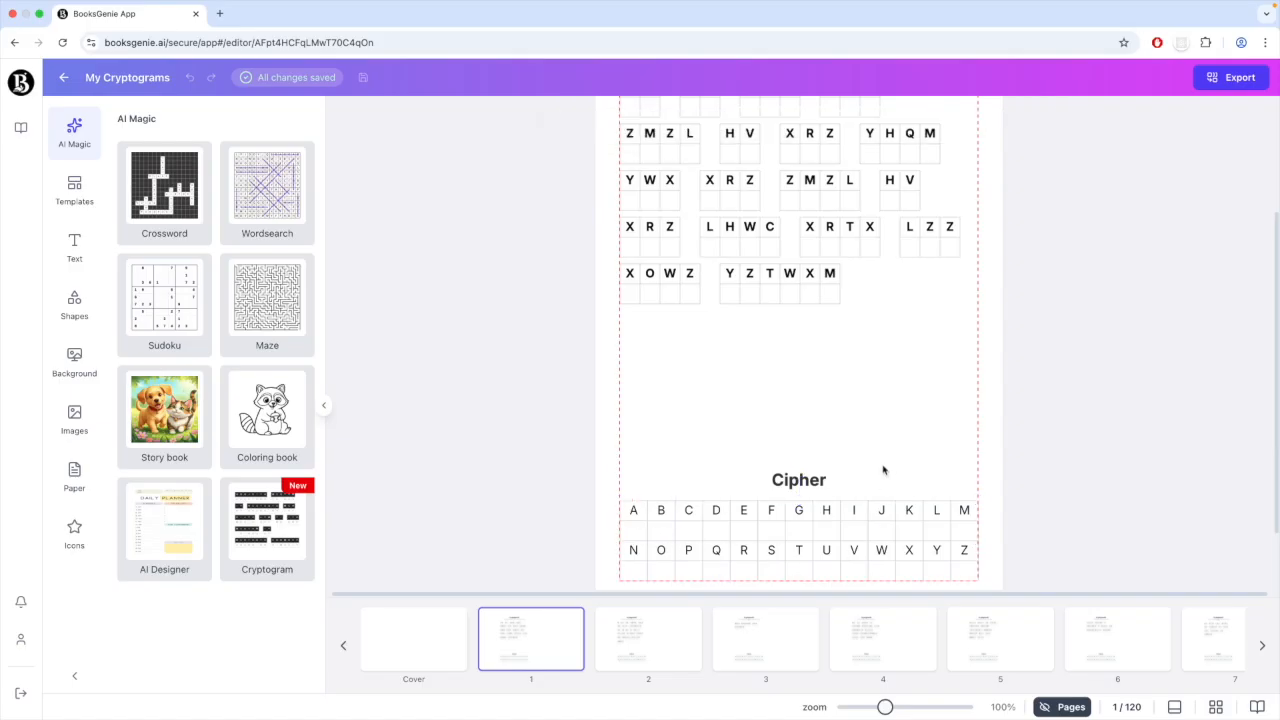
pyautogui.scroll(3, 883, 470)
# - Look through the generated puzzles on pages 2 to 5
pyautogui.click(650, 648)
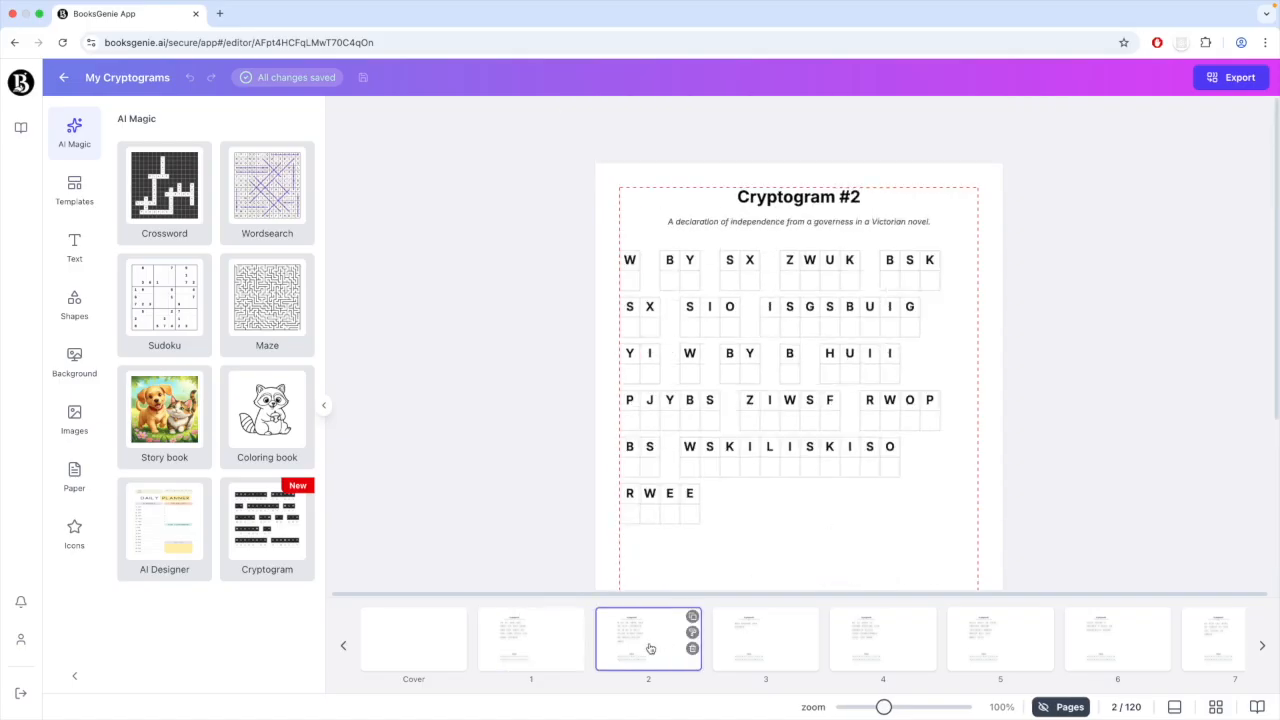
pyautogui.scroll(-2, 846, 503)
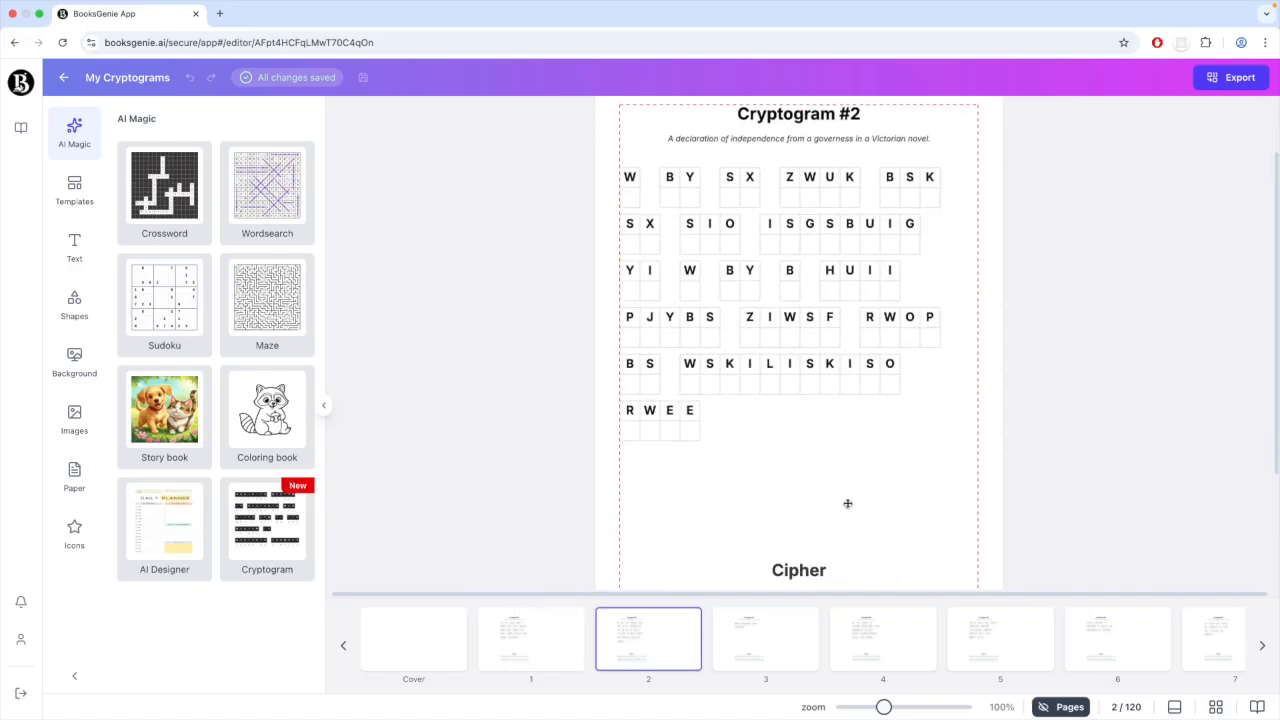
pyautogui.click(767, 654)
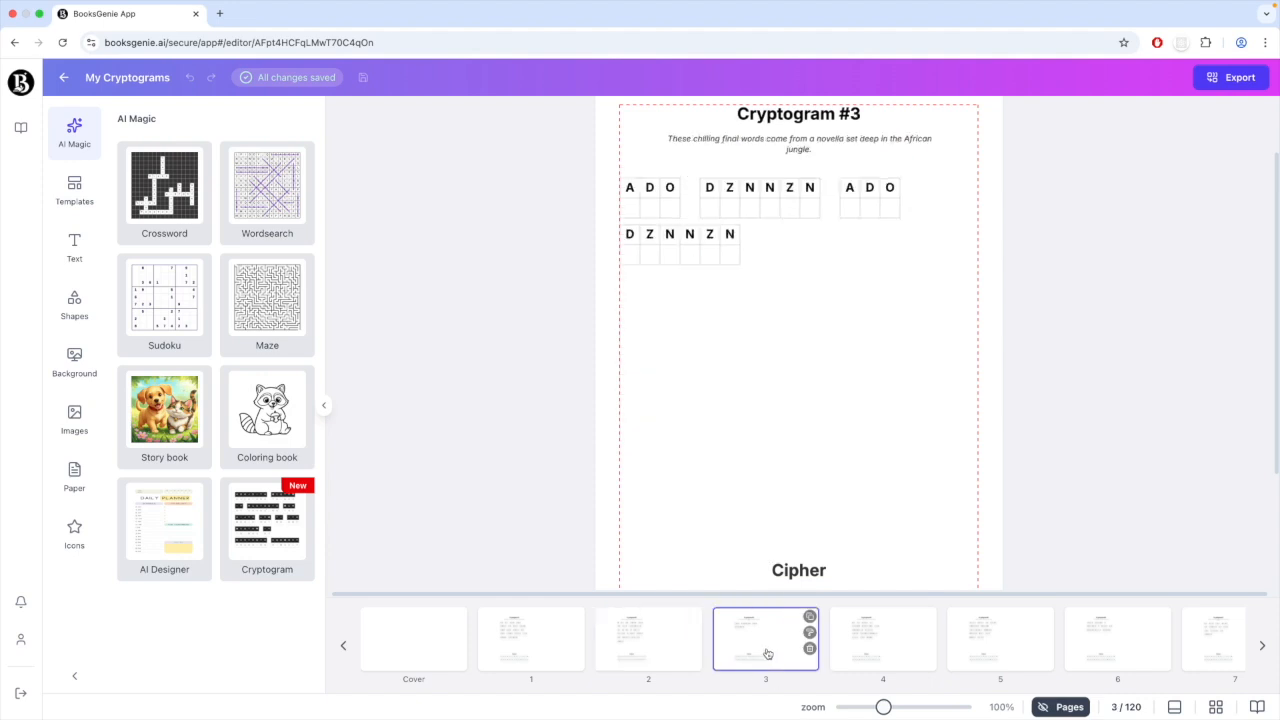
pyautogui.click(870, 656)
pyautogui.click(1001, 654)
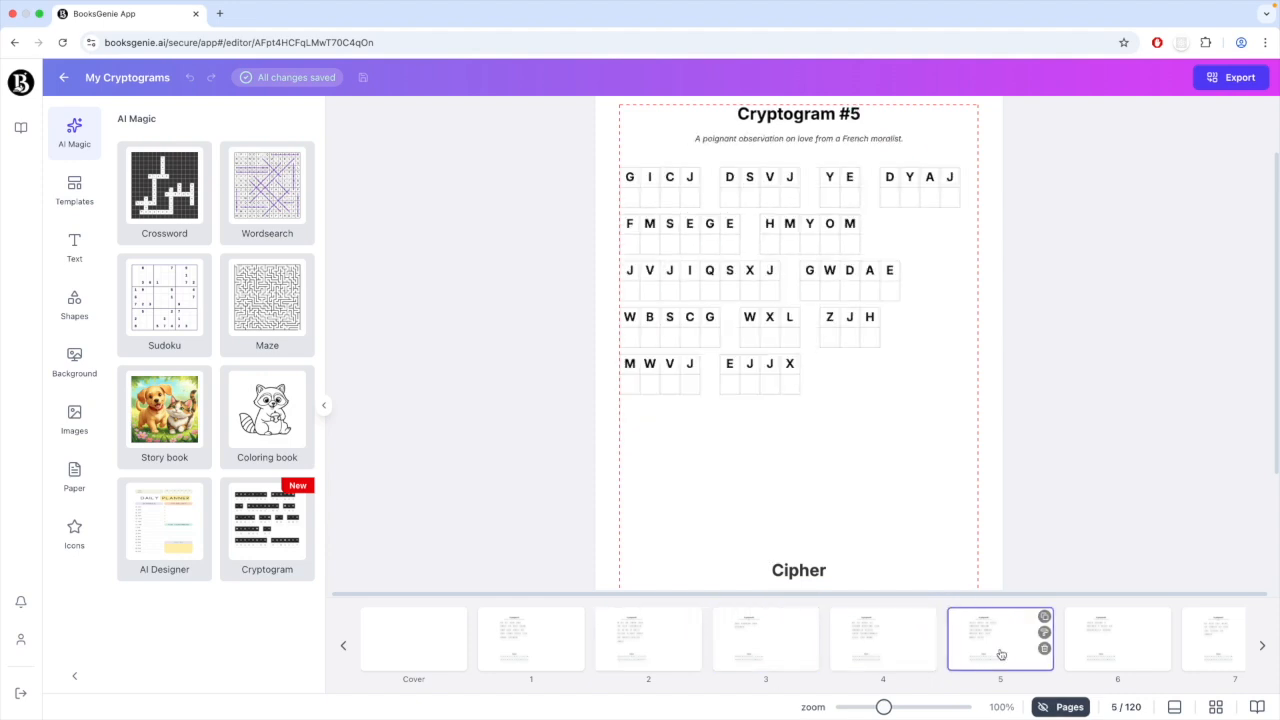
# - Review the solution to the first cryptogram on page 15
pyautogui.hscroll(15, 1001, 654)
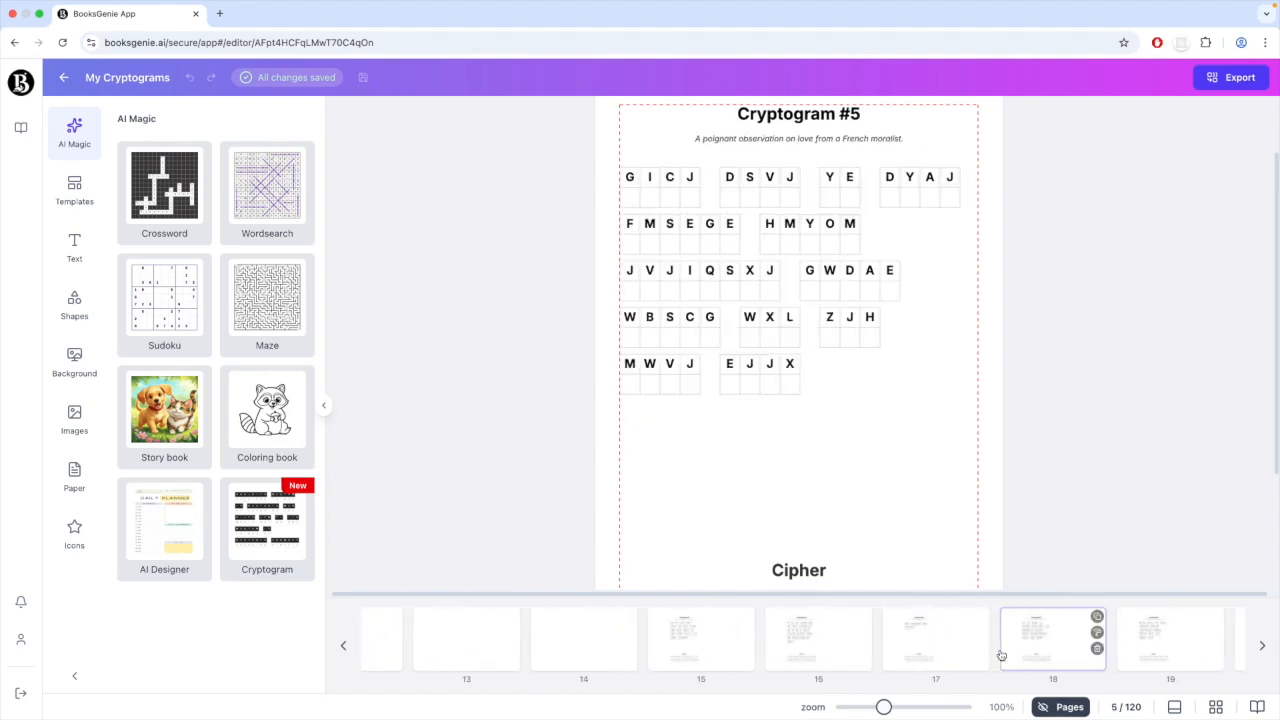
pyautogui.click(698, 649)
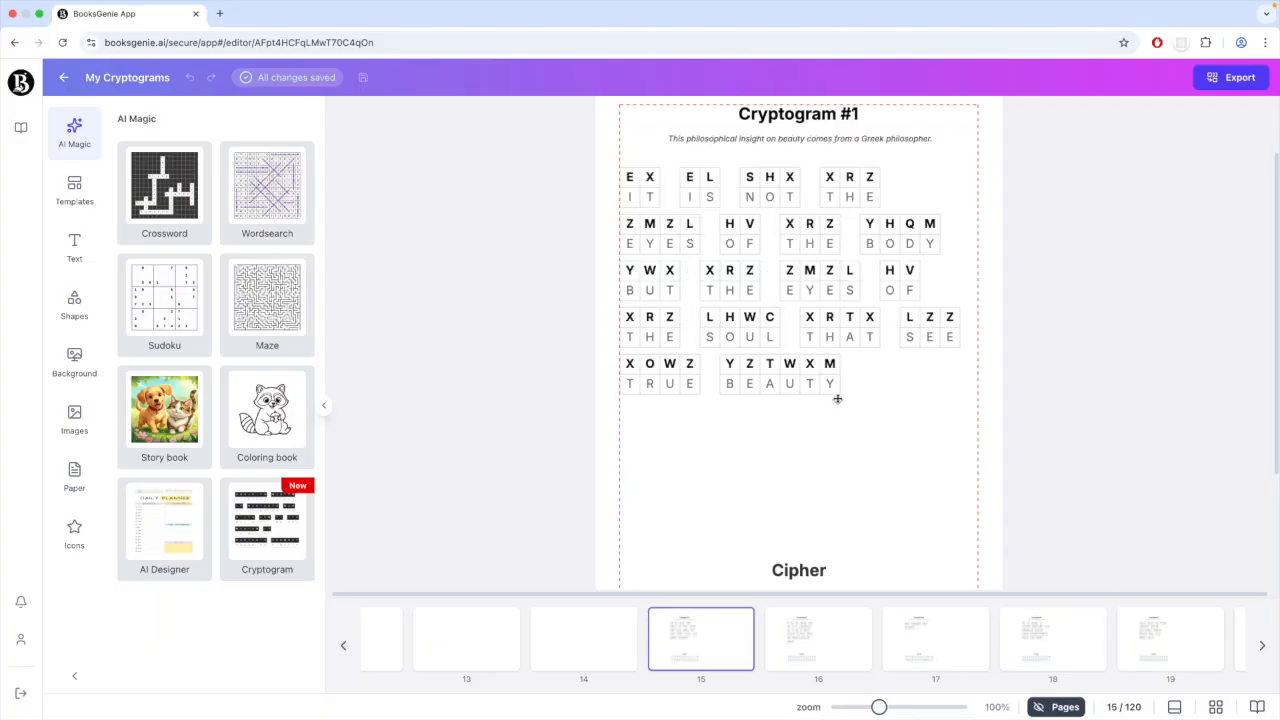
pyautogui.scroll(2, 837, 397)
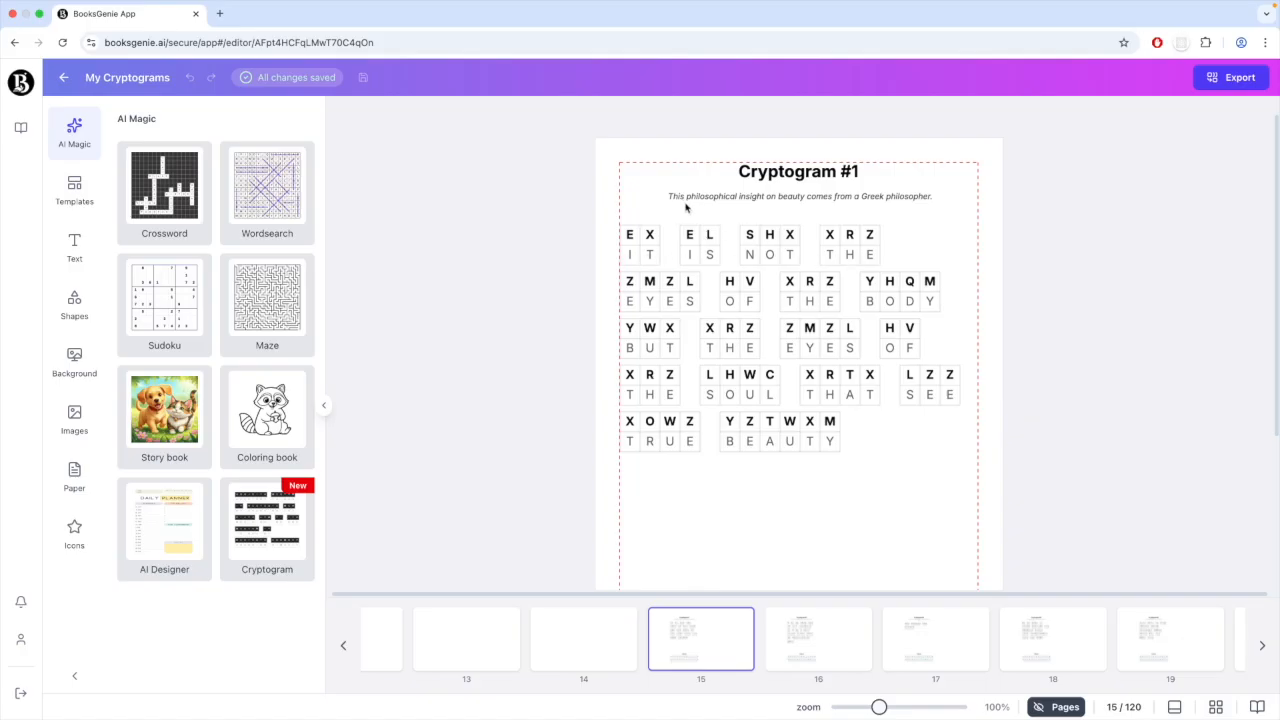
# - Examine the hint, decoded quote and filled-in cipher table on solution page 15
pyautogui.click(801, 197)
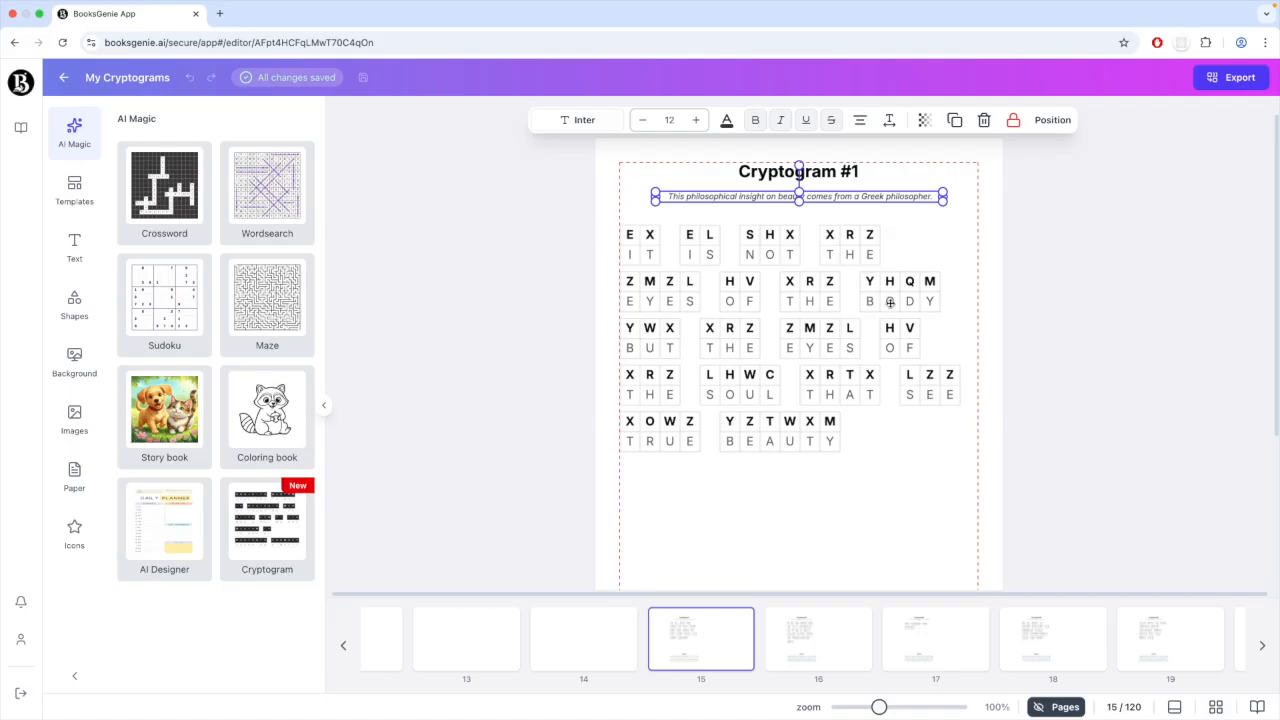
pyautogui.click(877, 443)
pyautogui.click(867, 499)
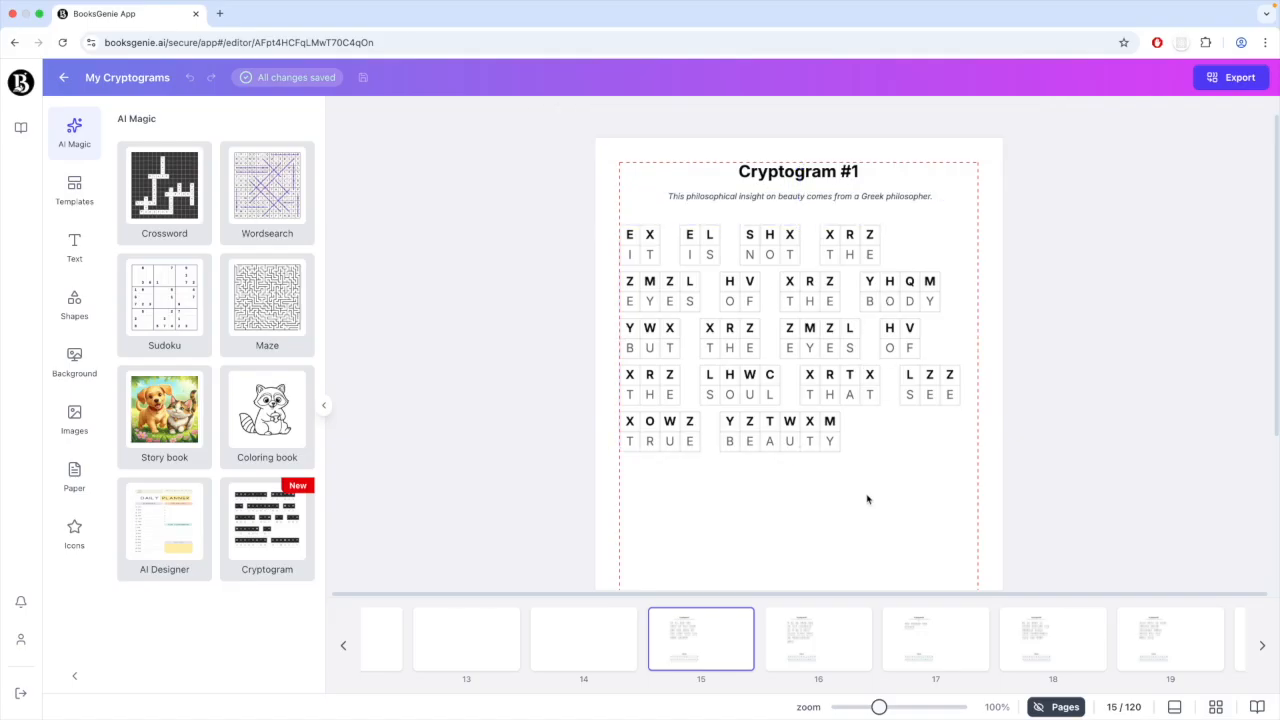
pyautogui.scroll(-3, 877, 487)
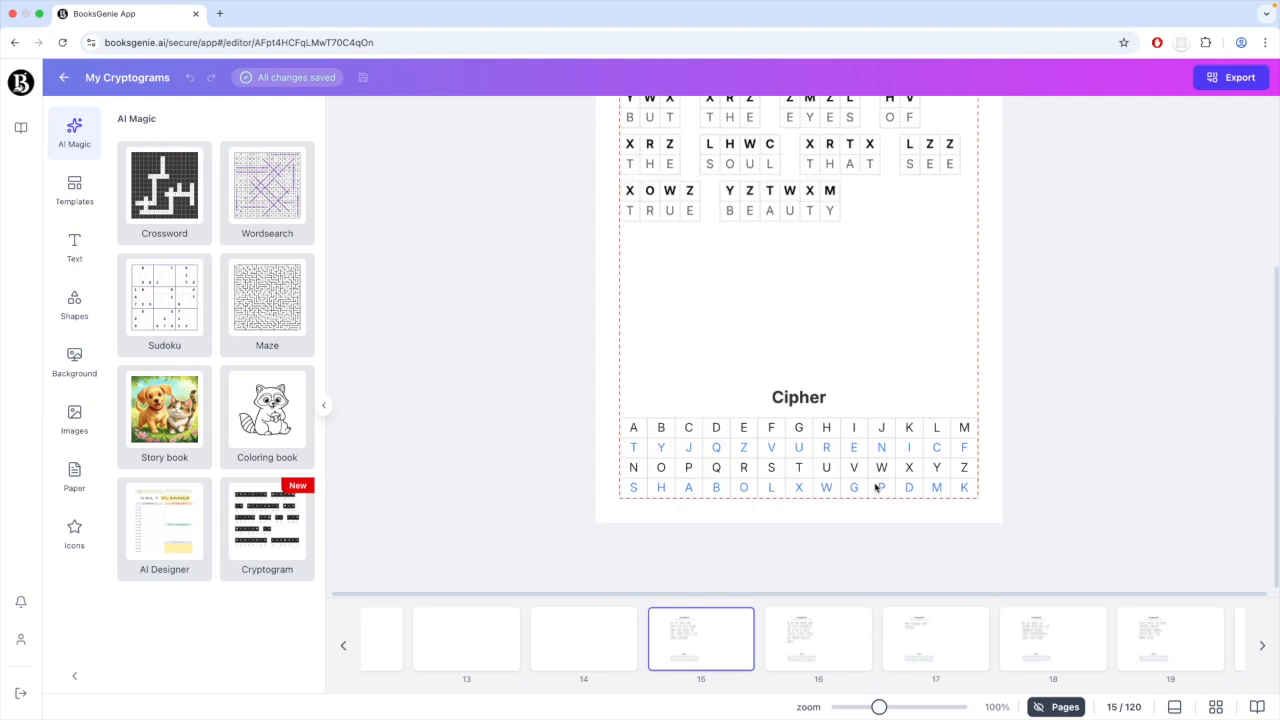
pyautogui.click(696, 472)
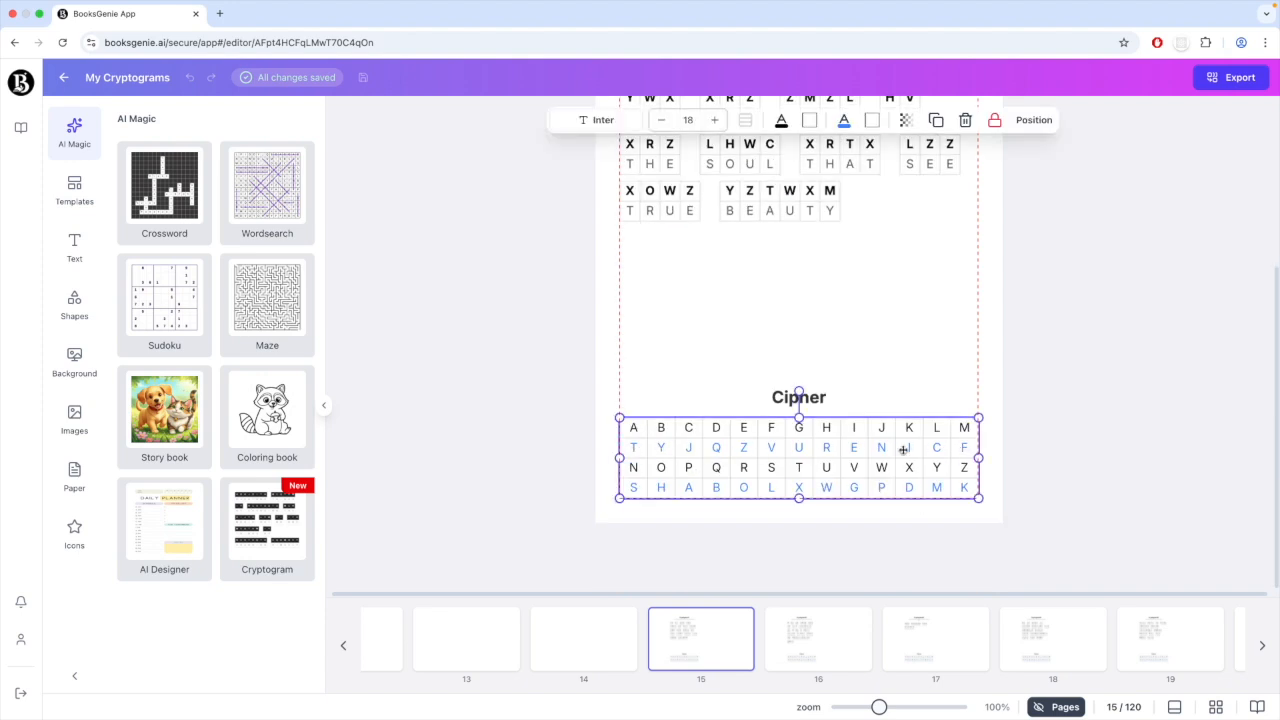
pyautogui.click(700, 380)
pyautogui.scroll(1, 697, 380)
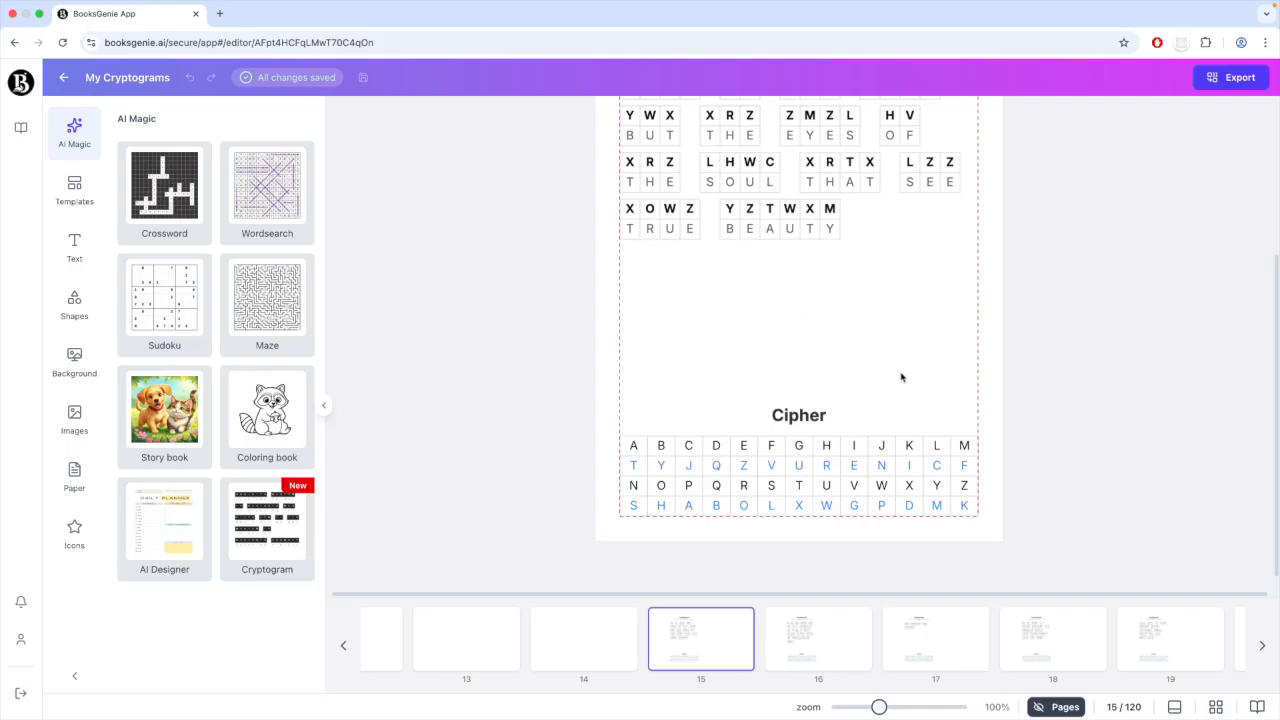
pyautogui.scroll(3, 901, 377)
# - On page 1, give the cryptogram grid's coded-letter cells a black background and white text
pyautogui.click(531, 640)
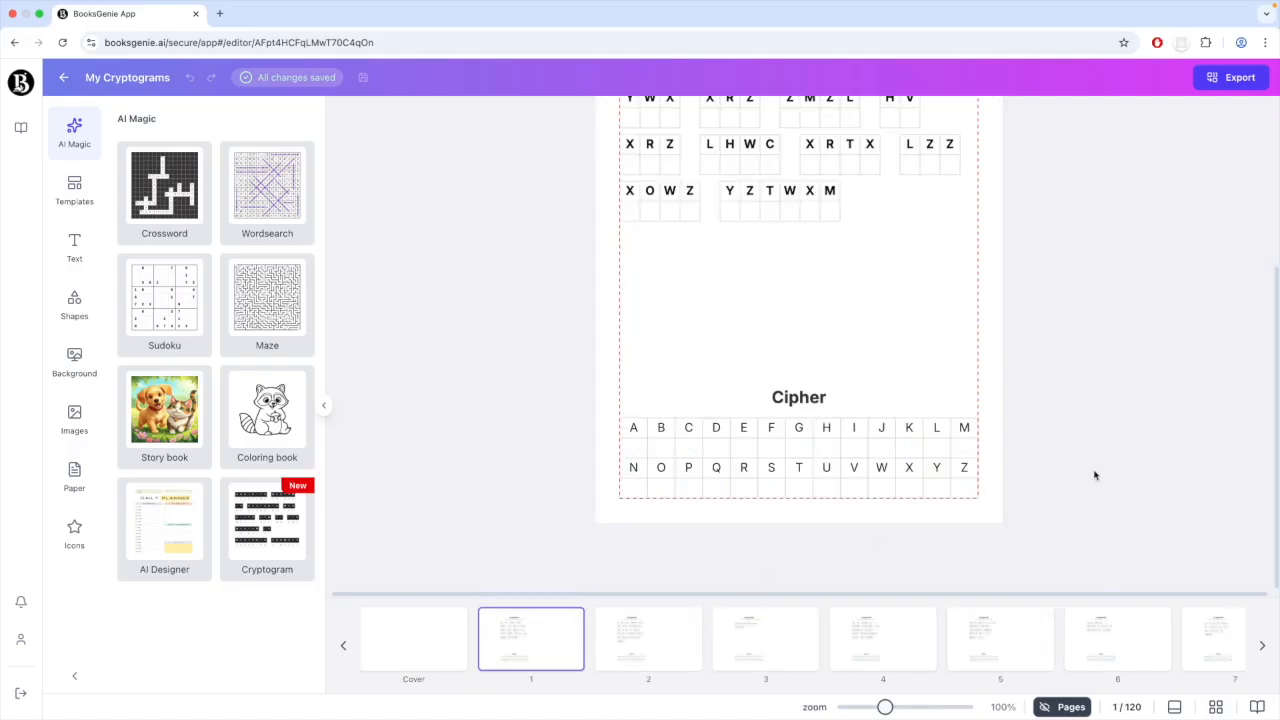
pyautogui.scroll(3, 1094, 475)
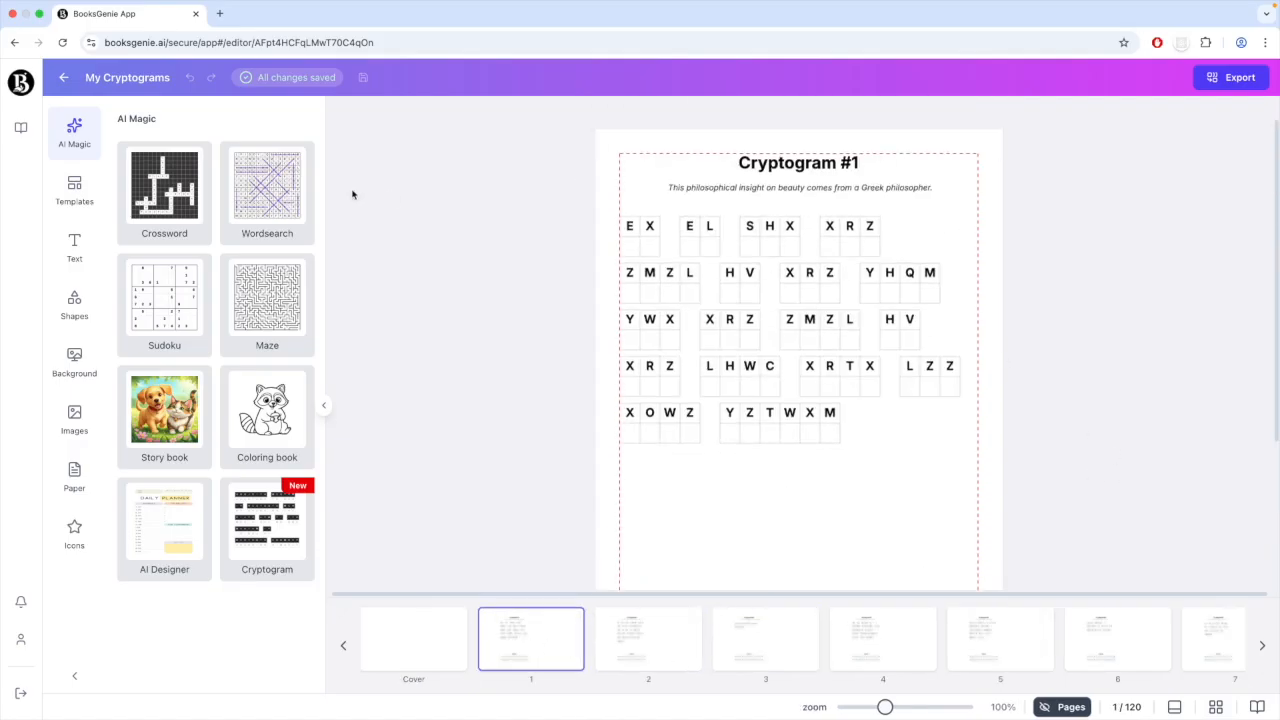
pyautogui.click(793, 318)
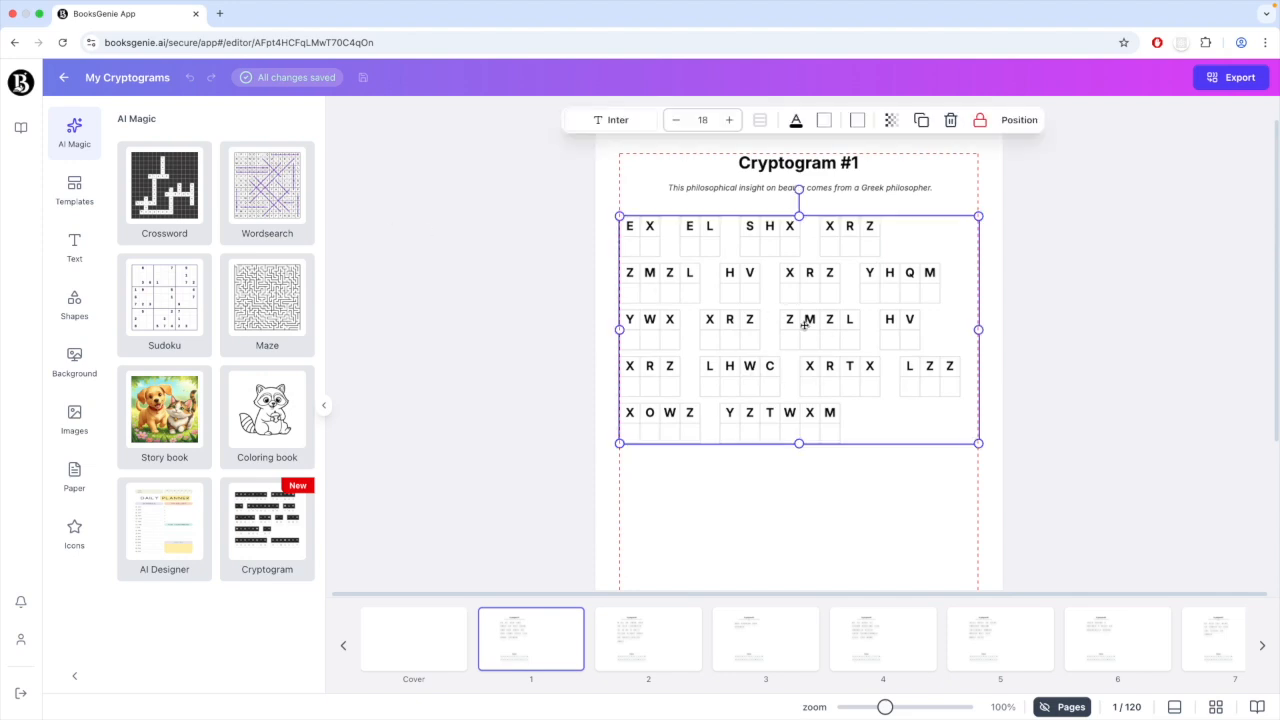
pyautogui.click(822, 121)
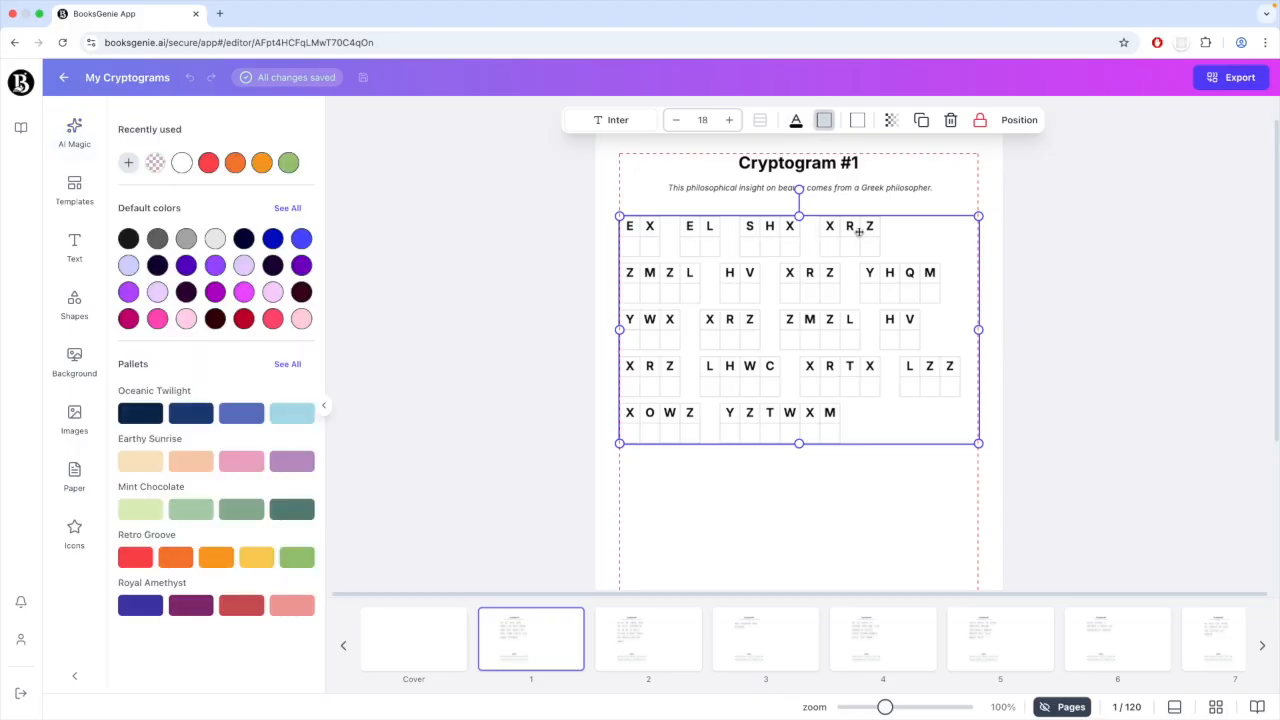
pyautogui.click(128, 239)
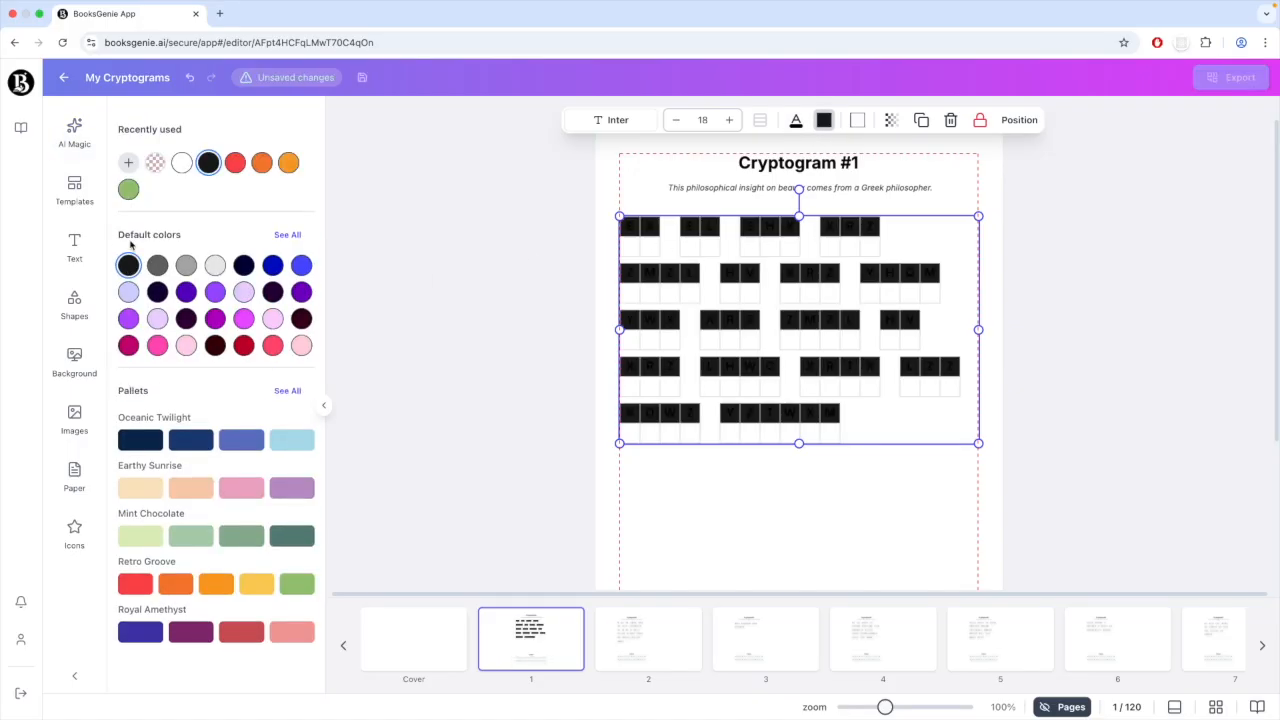
pyautogui.click(796, 120)
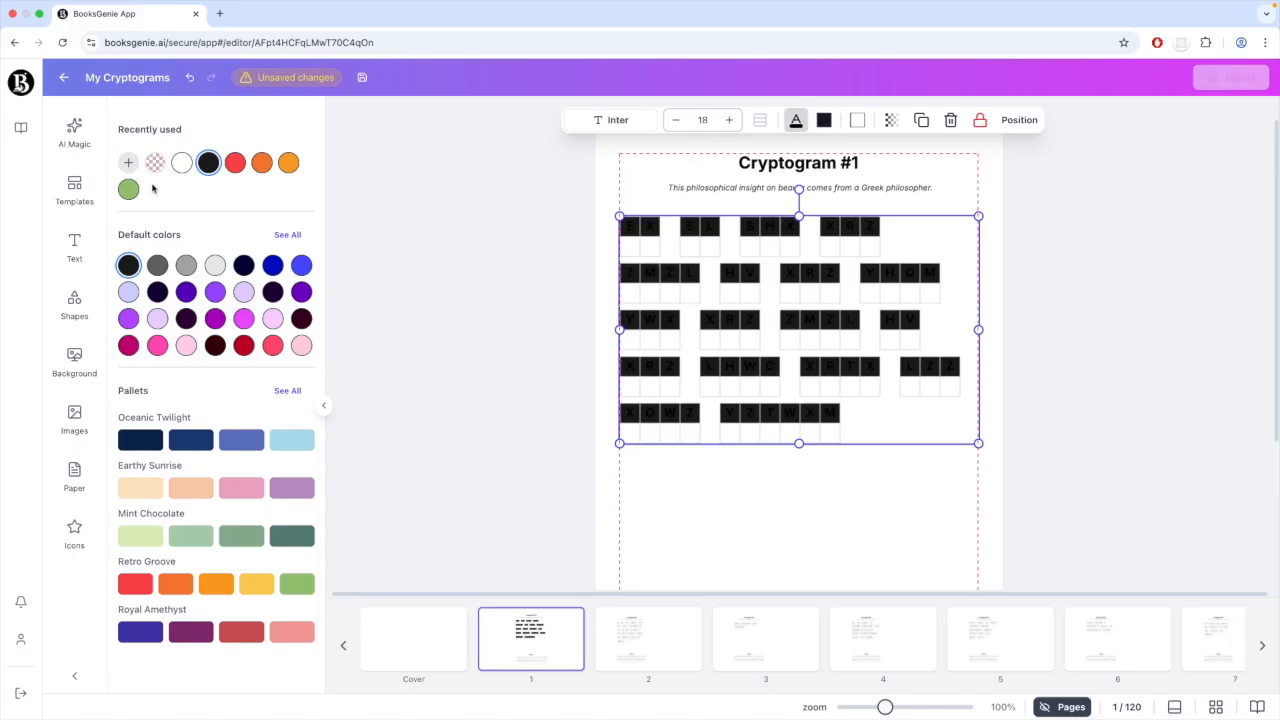
pyautogui.click(181, 162)
pyautogui.click(874, 532)
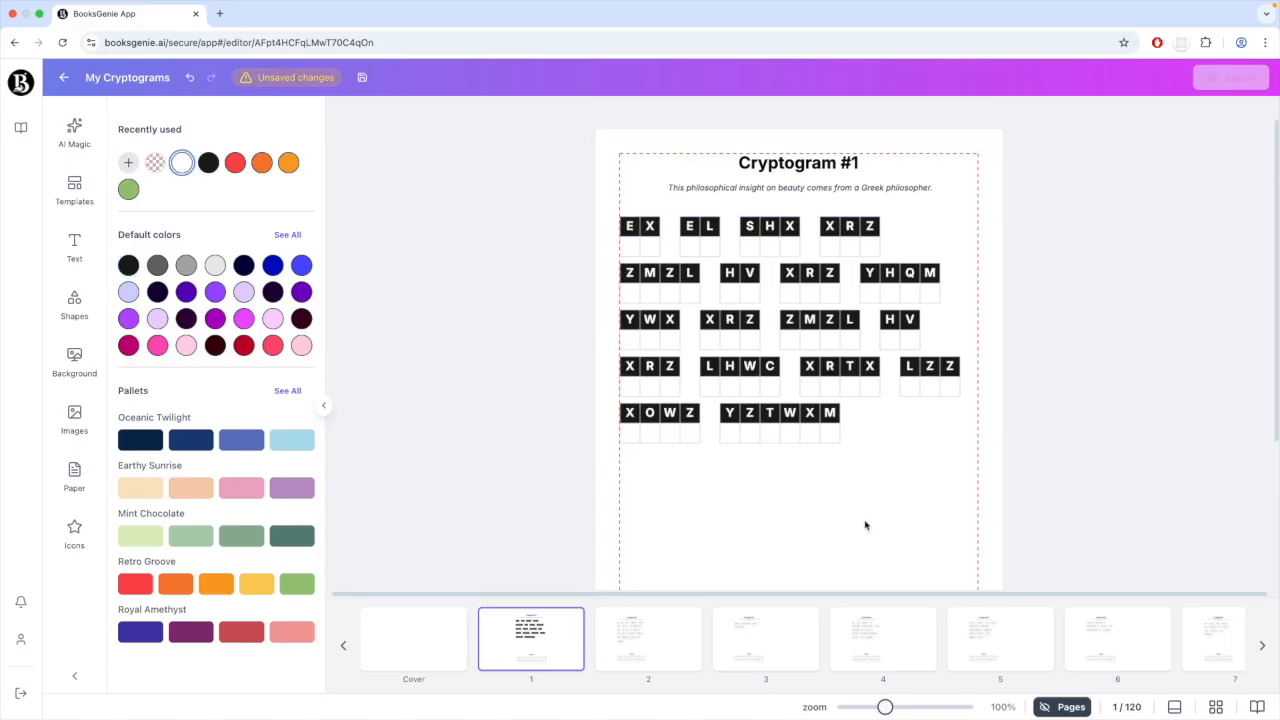
# - Set the border colour of the cryptogram grid on page 1 to black
pyautogui.click(880, 299)
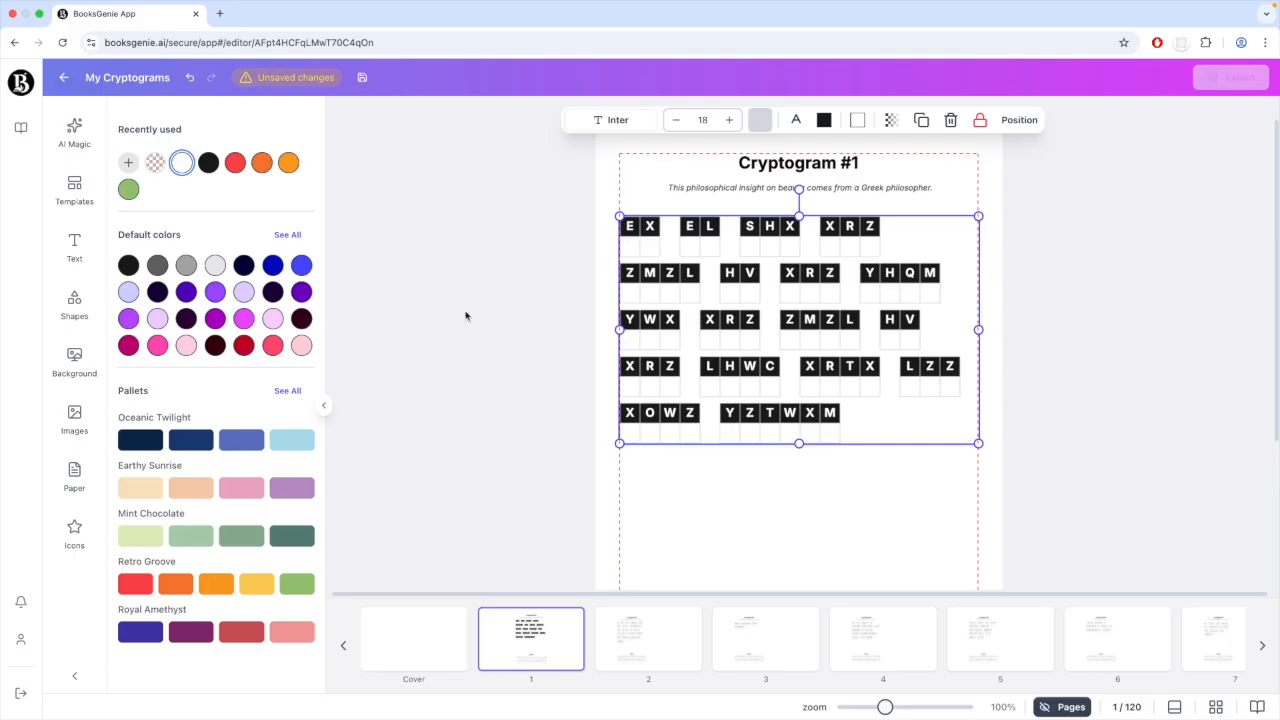
pyautogui.click(127, 266)
pyautogui.click(795, 478)
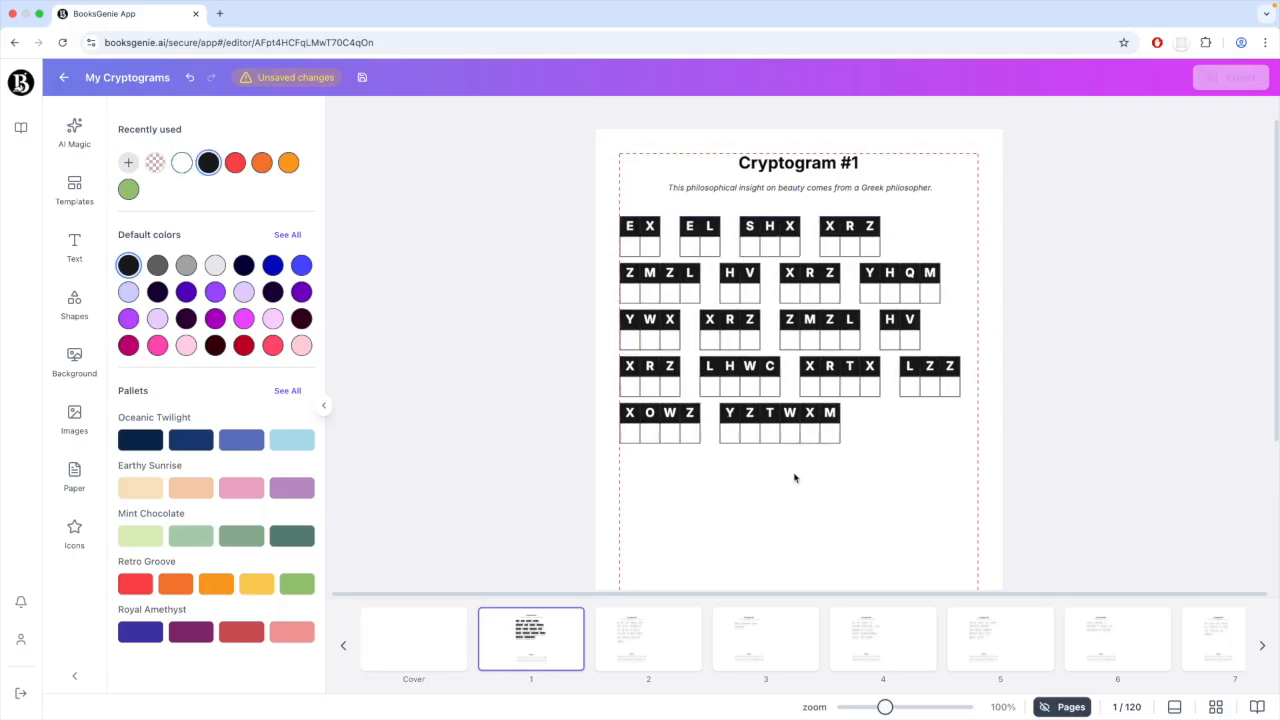
# - Set the border colour of the cipher table on page 1 to black
pyautogui.scroll(-1, 795, 478)
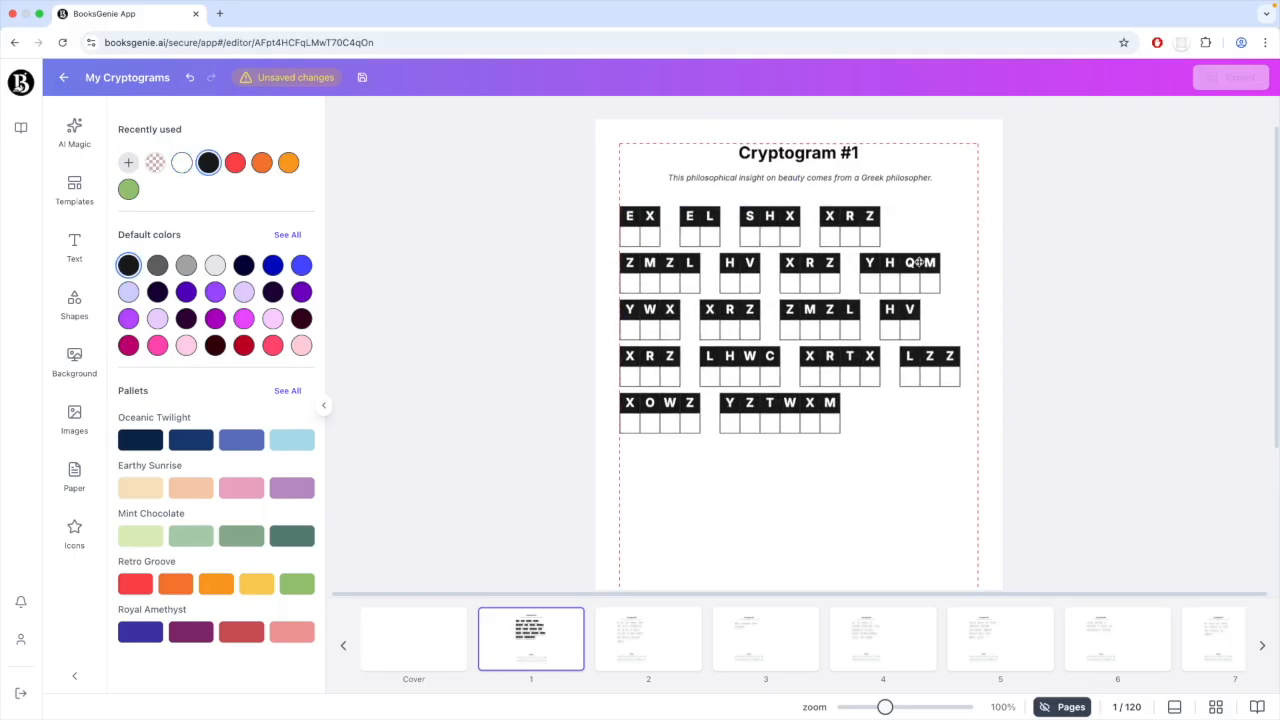
pyautogui.scroll(-4, 887, 404)
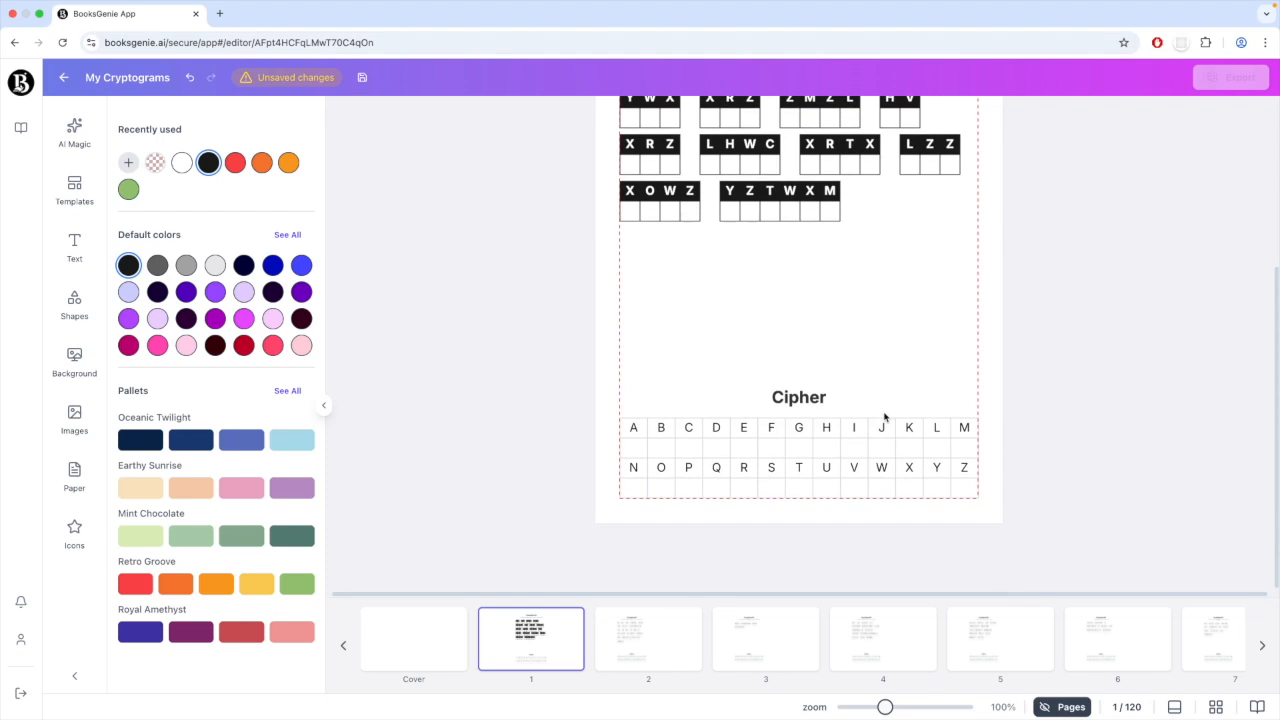
pyautogui.click(840, 442)
pyautogui.scroll(1, 920, 358)
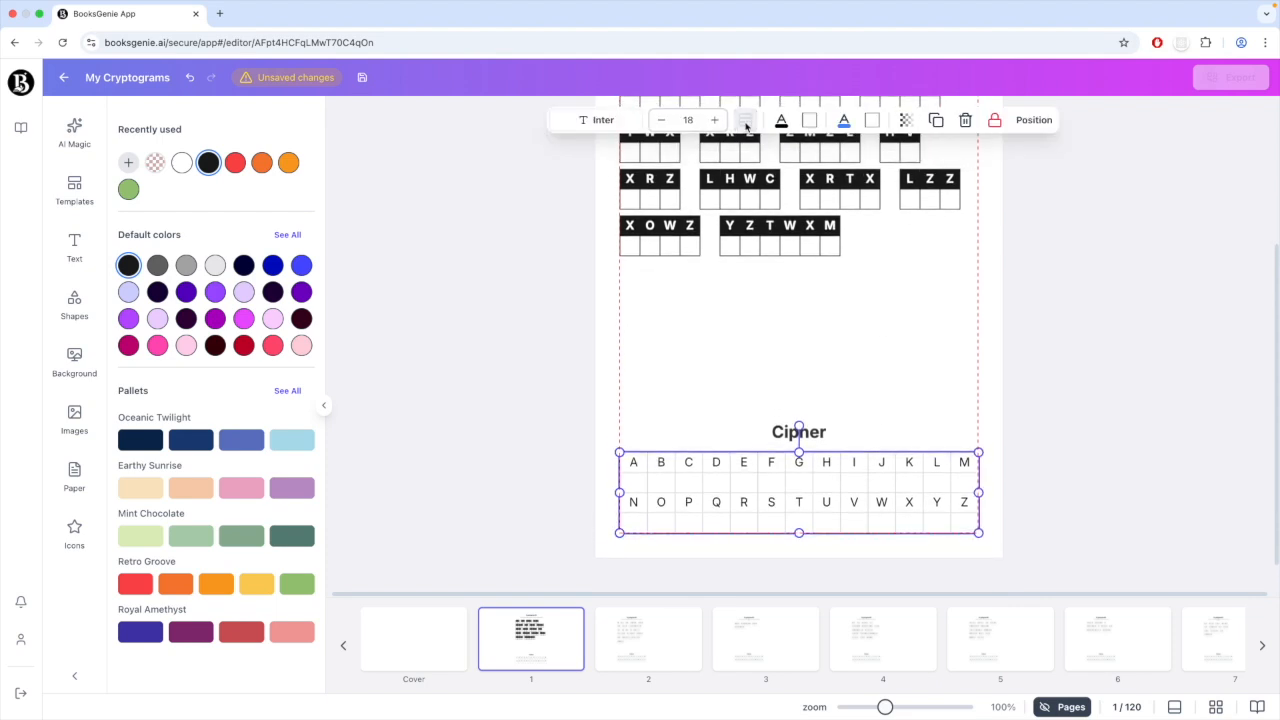
pyautogui.click(746, 124)
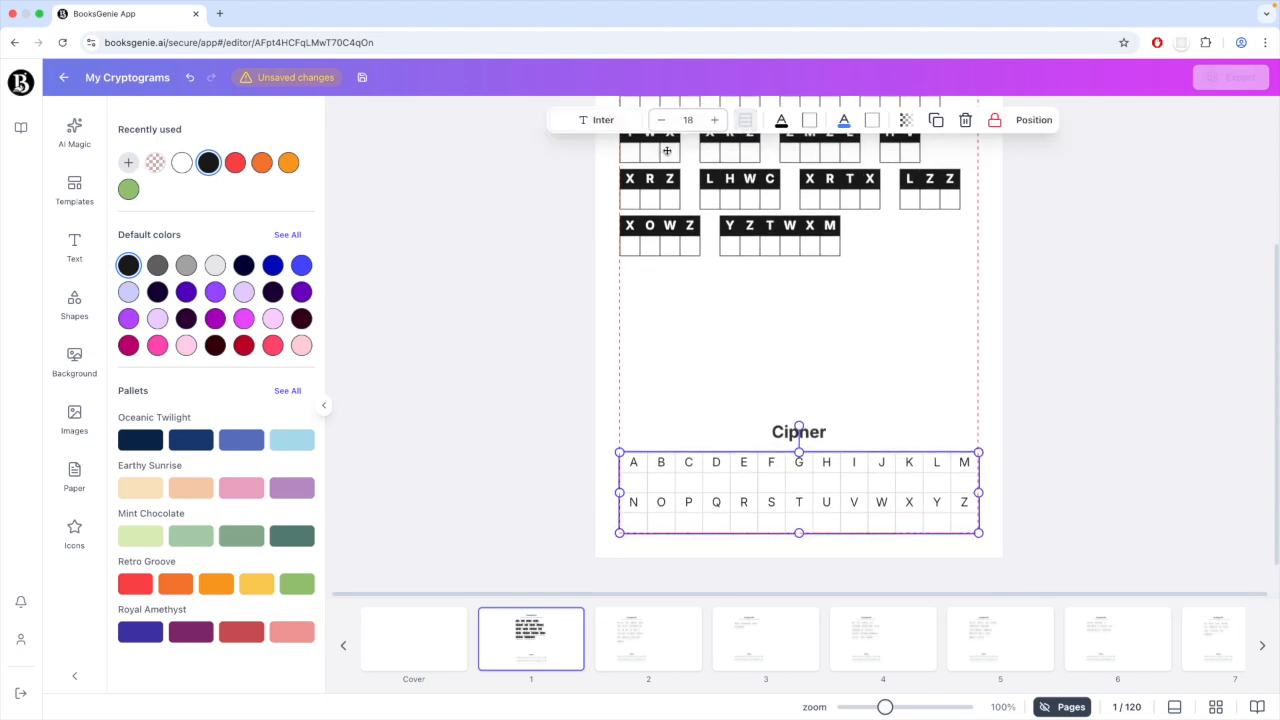
pyautogui.click(128, 265)
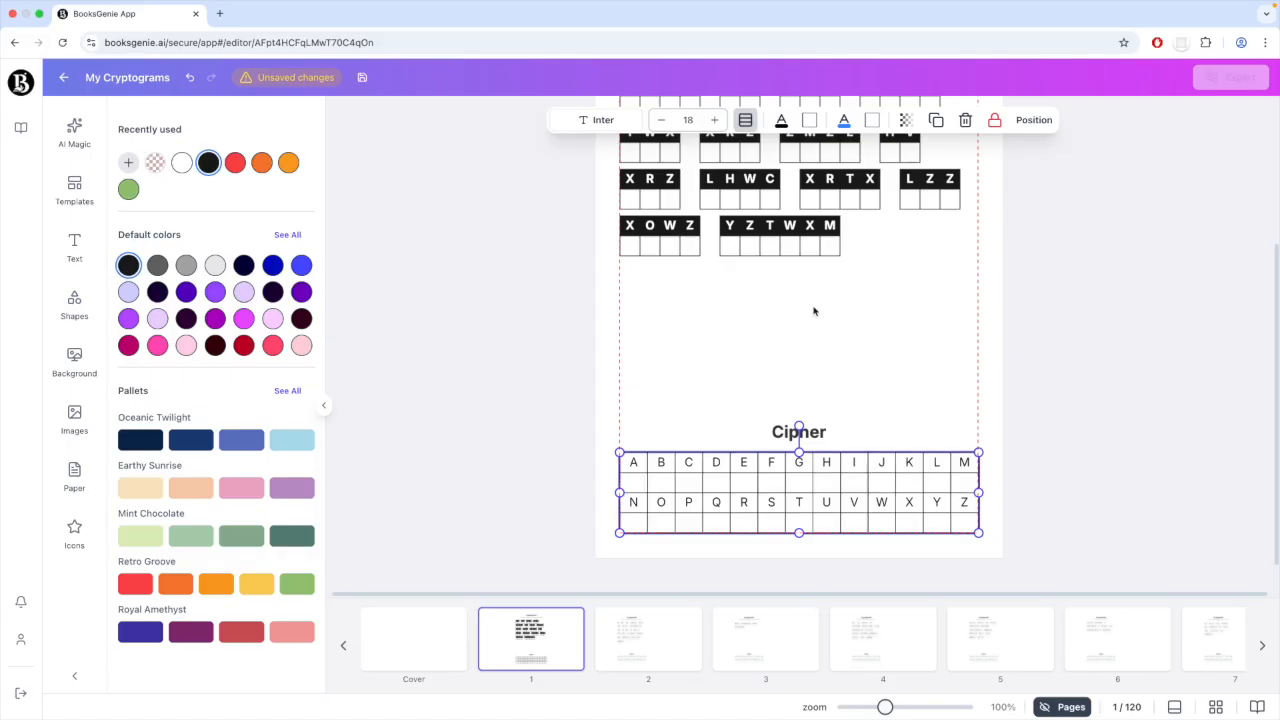
# - Give the cipher table's alphabet rows on page 1 a black background and white letters
pyautogui.click(809, 120)
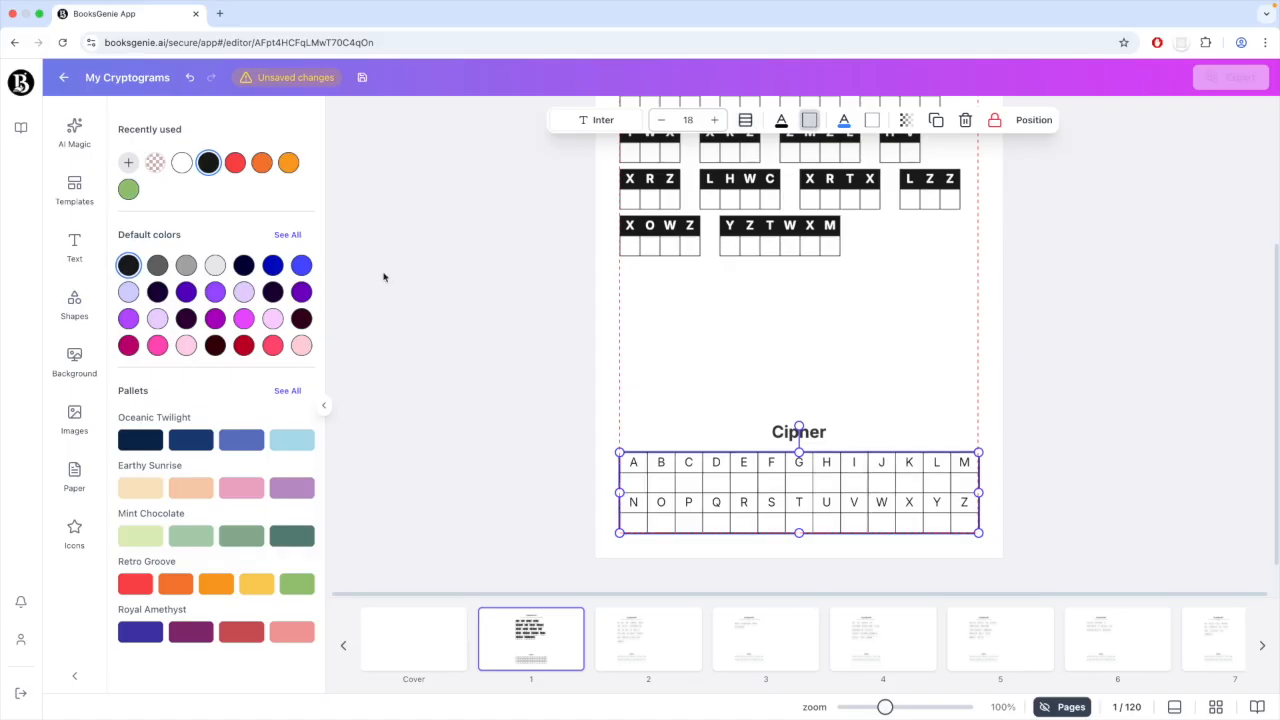
pyautogui.click(128, 265)
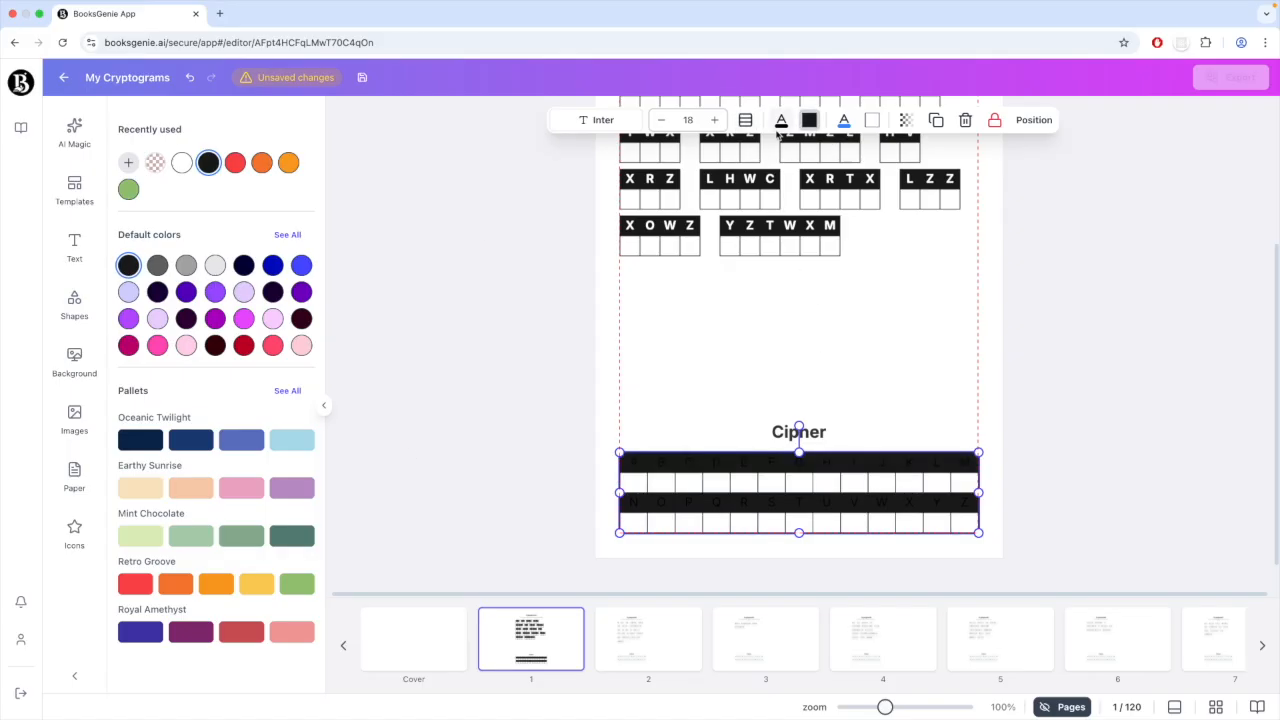
pyautogui.click(781, 124)
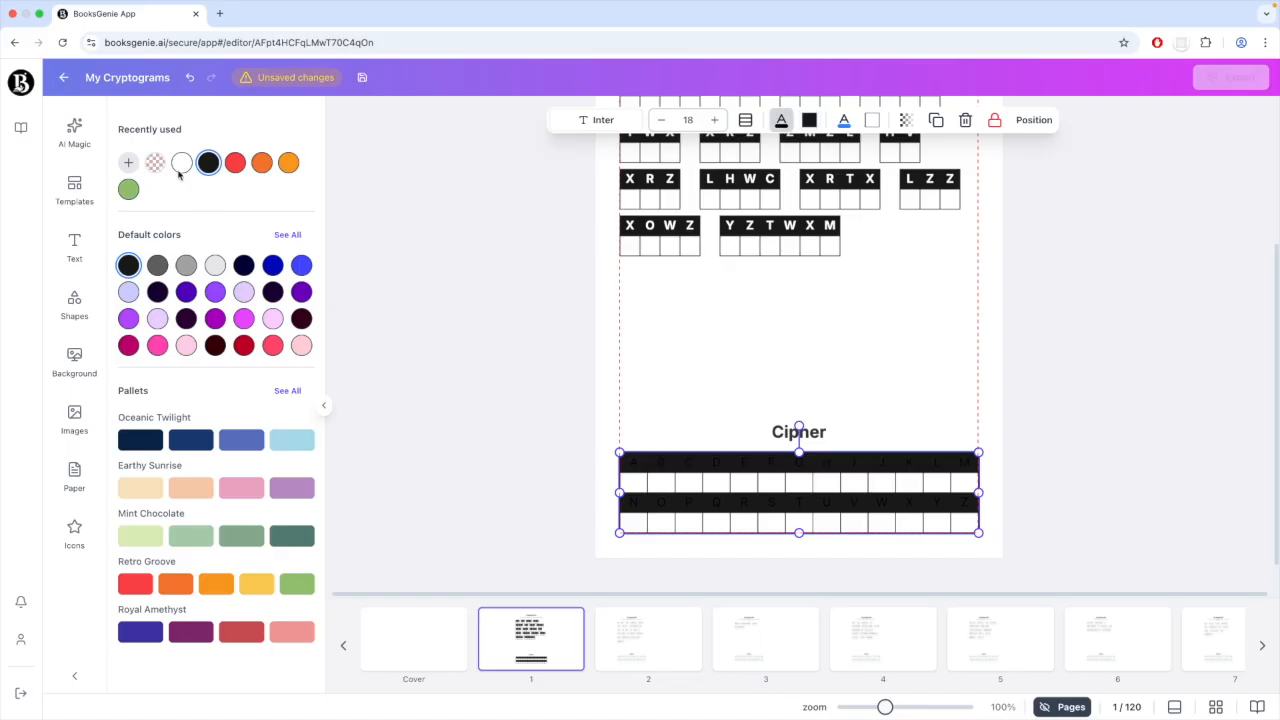
pyautogui.click(180, 163)
pyautogui.click(886, 408)
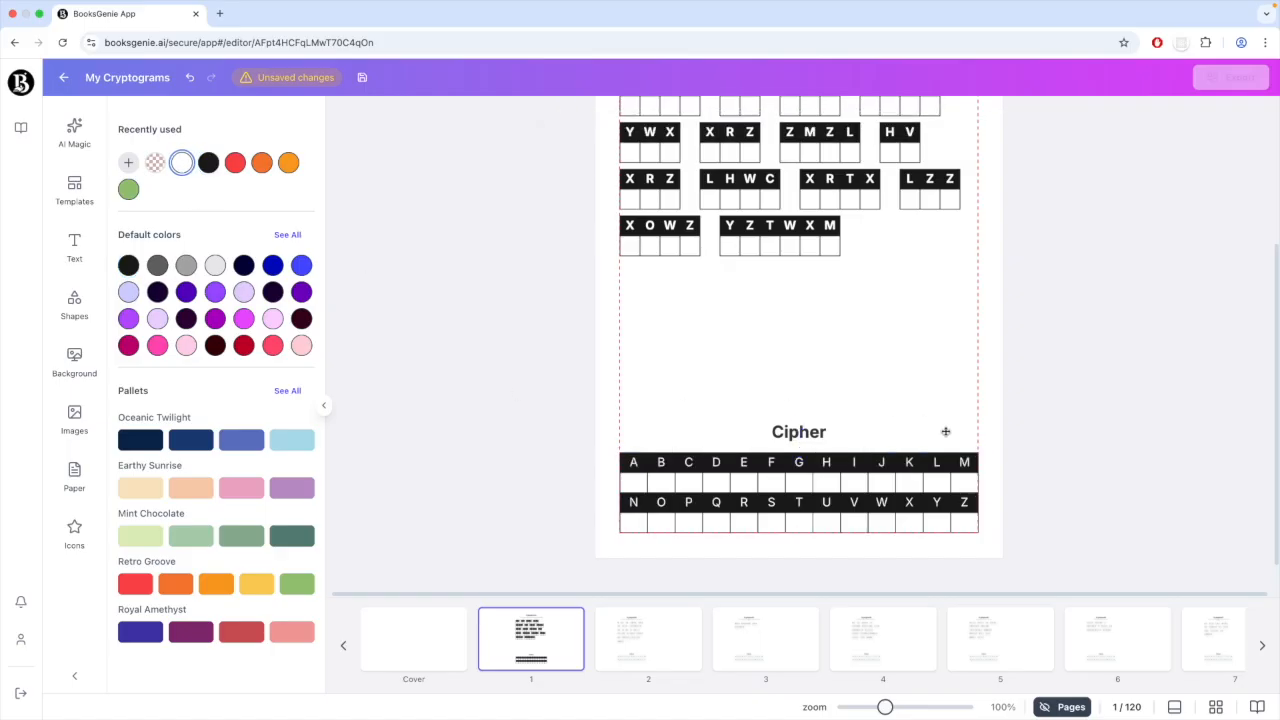
# - Apply the page 1 cryptogram grid's styling to similar elements on all pages
pyautogui.scroll(3, 984, 498)
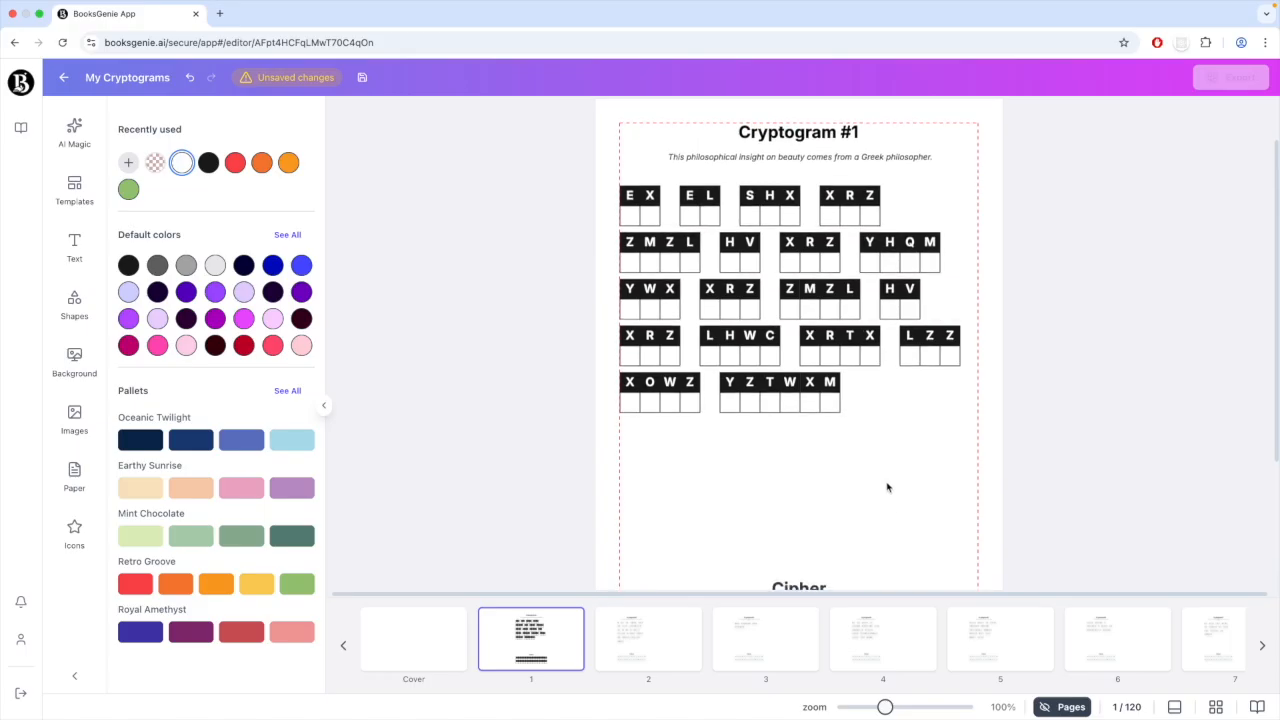
pyautogui.click(780, 352)
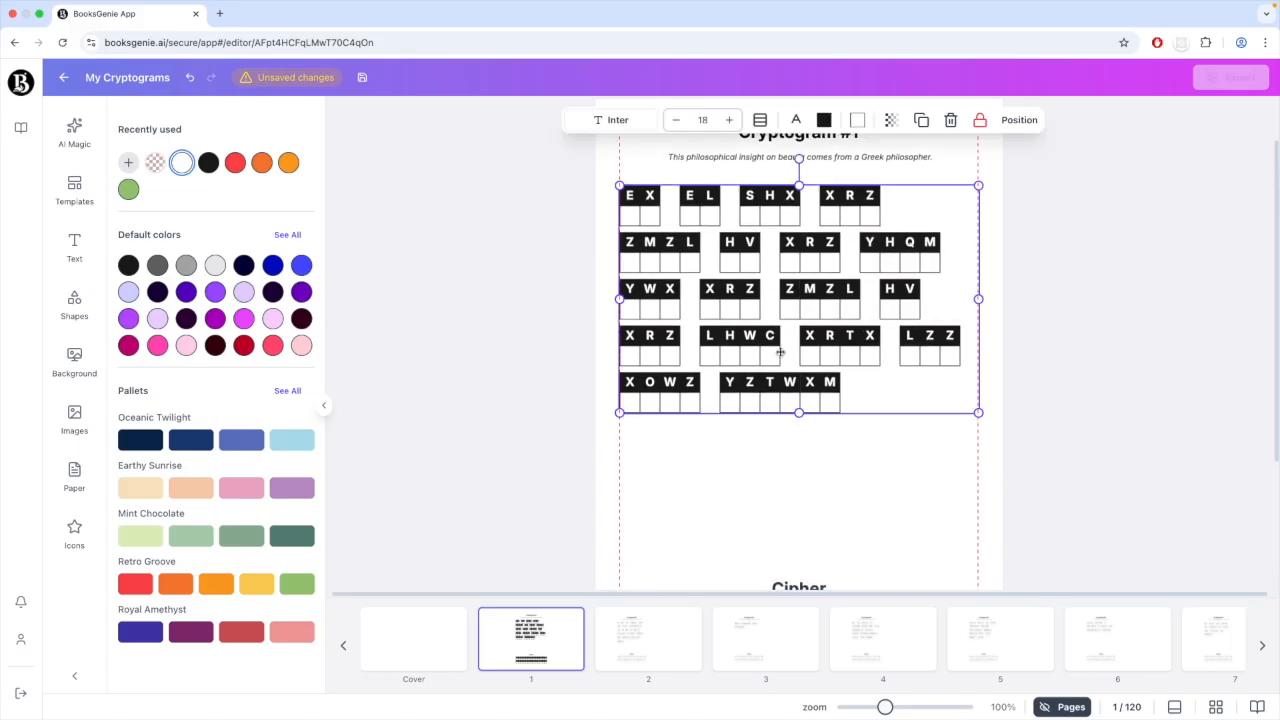
pyautogui.click(768, 664)
pyautogui.click(520, 654)
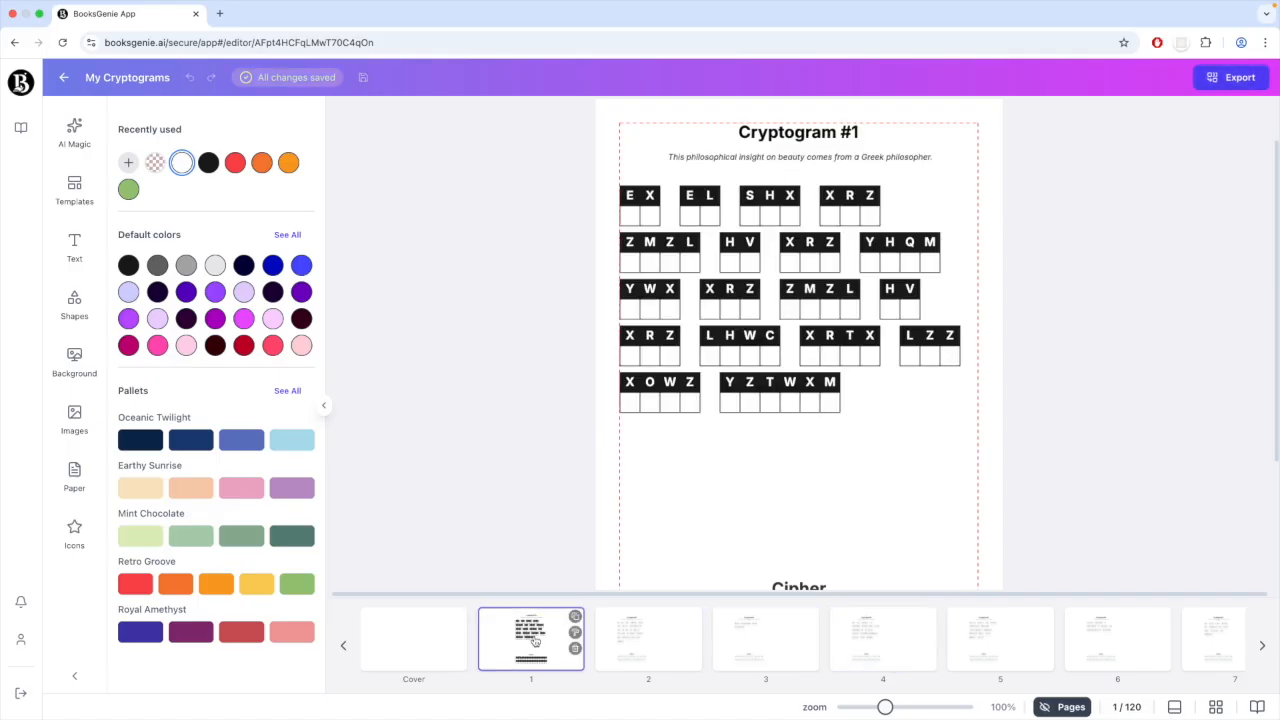
pyautogui.click(764, 307)
pyautogui.rightClick(764, 309)
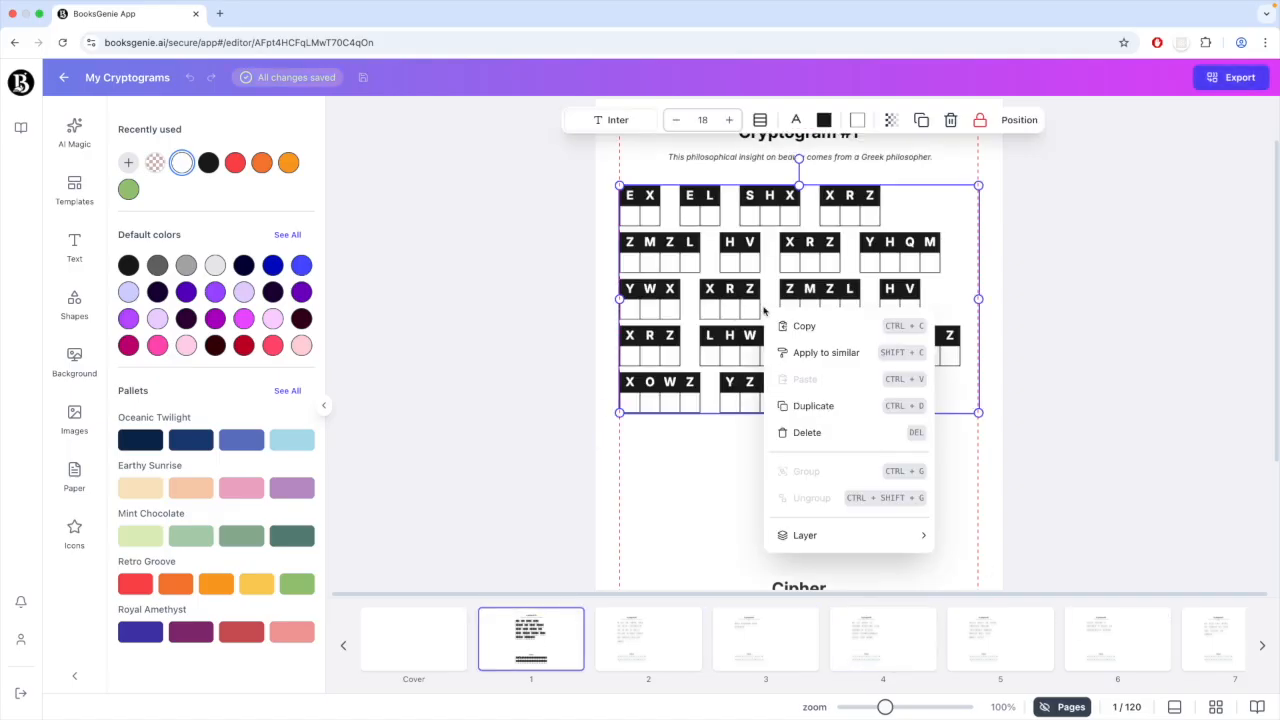
pyautogui.click(846, 354)
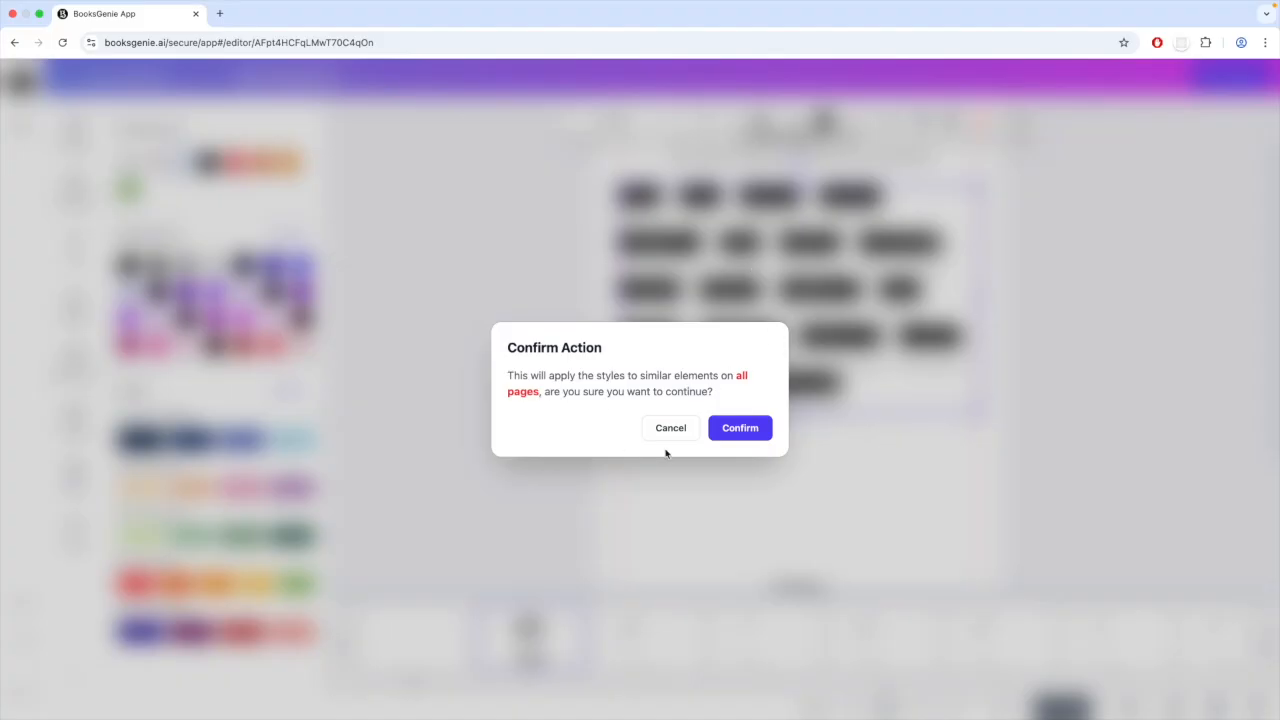
pyautogui.click(740, 428)
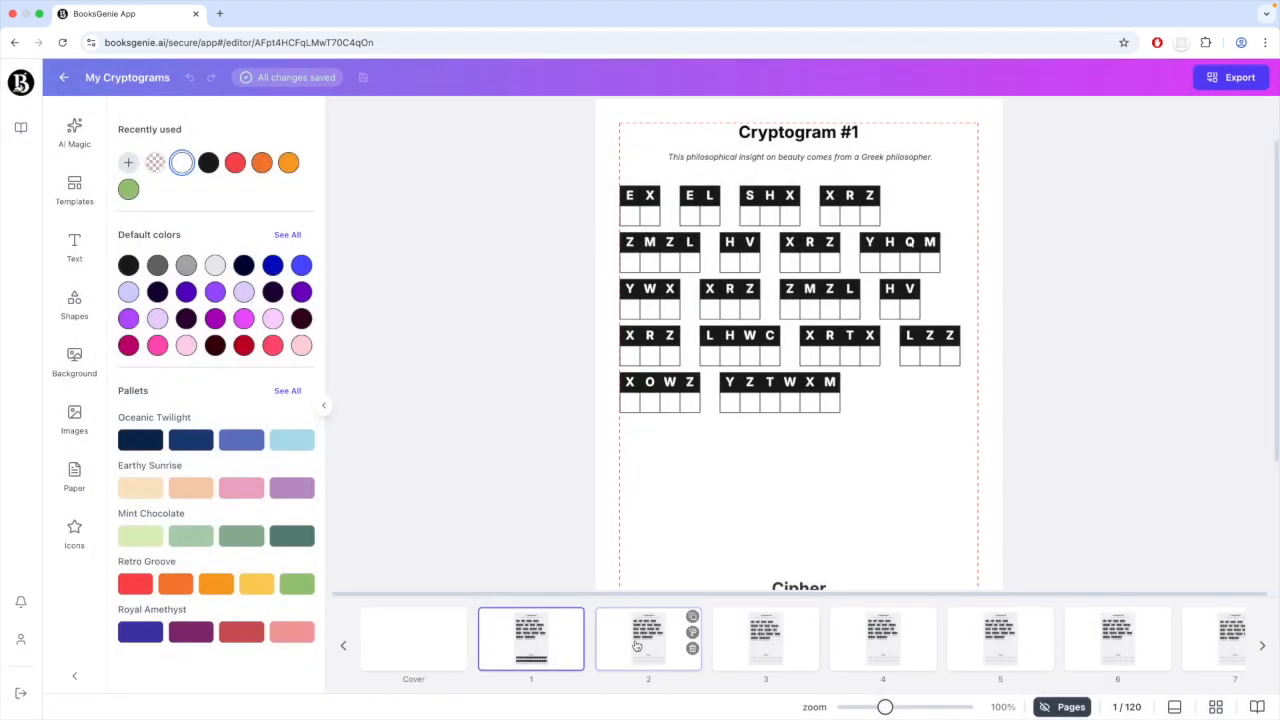
# - Check the styling of the cryptogram grids and cipher tables on pages 2 and 3, and return to page 1
pyautogui.click(638, 645)
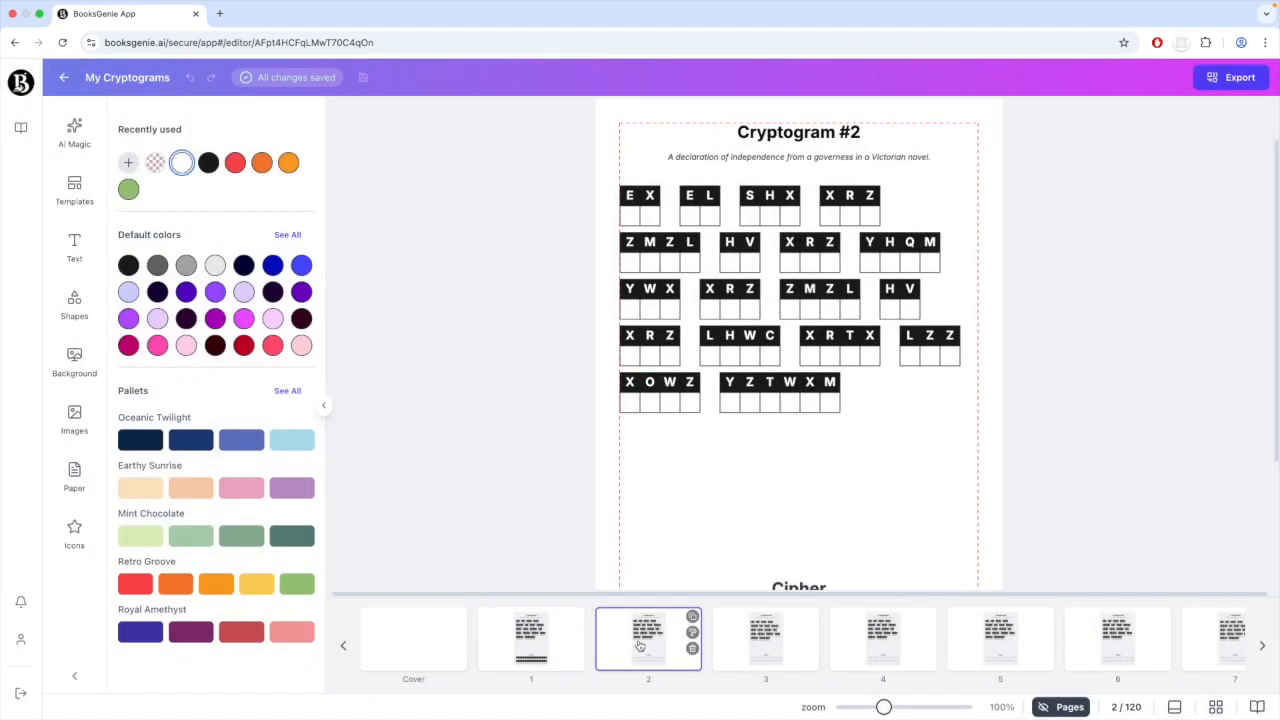
pyautogui.scroll(-1, 820, 495)
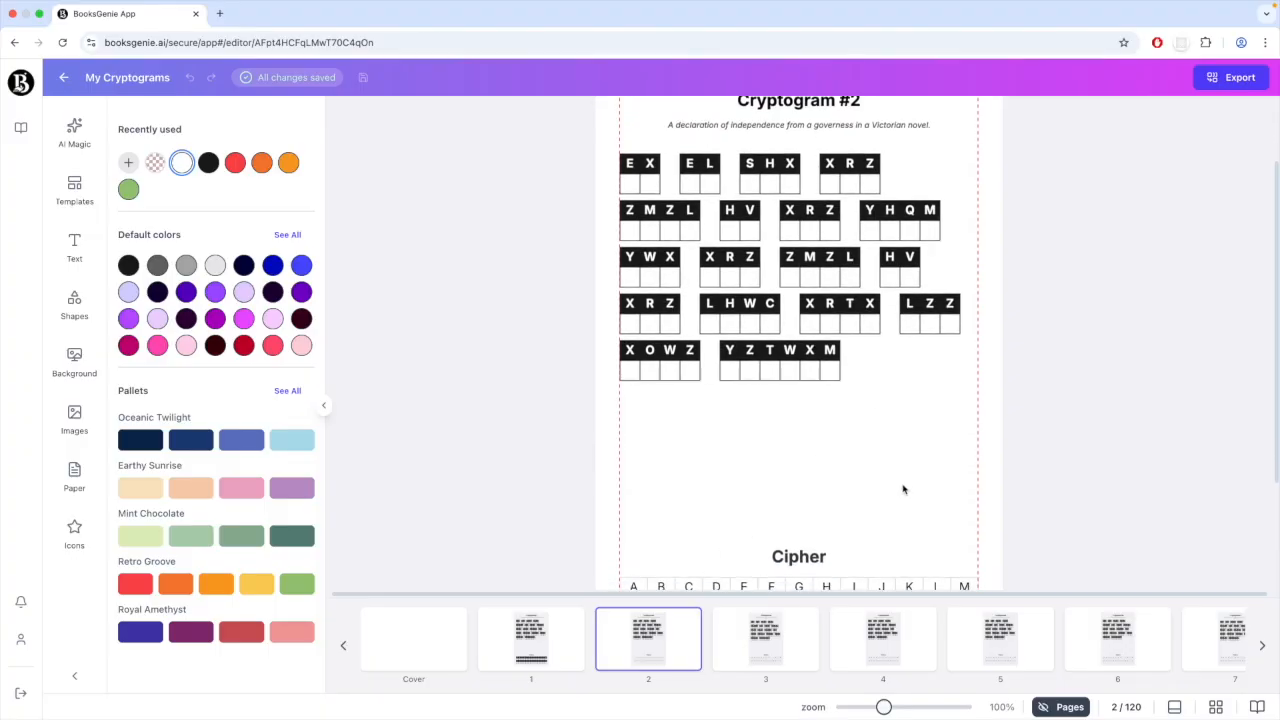
pyautogui.scroll(-3, 903, 489)
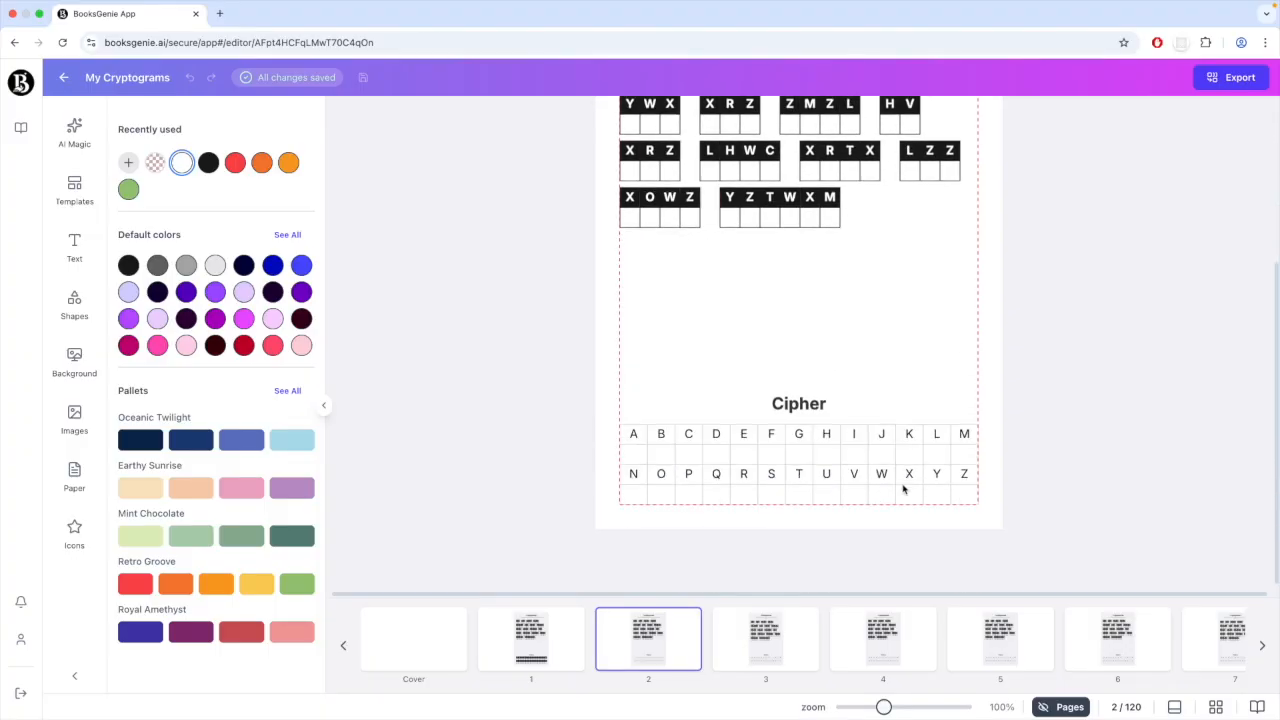
pyautogui.click(735, 632)
pyautogui.scroll(4, 908, 505)
pyautogui.click(788, 354)
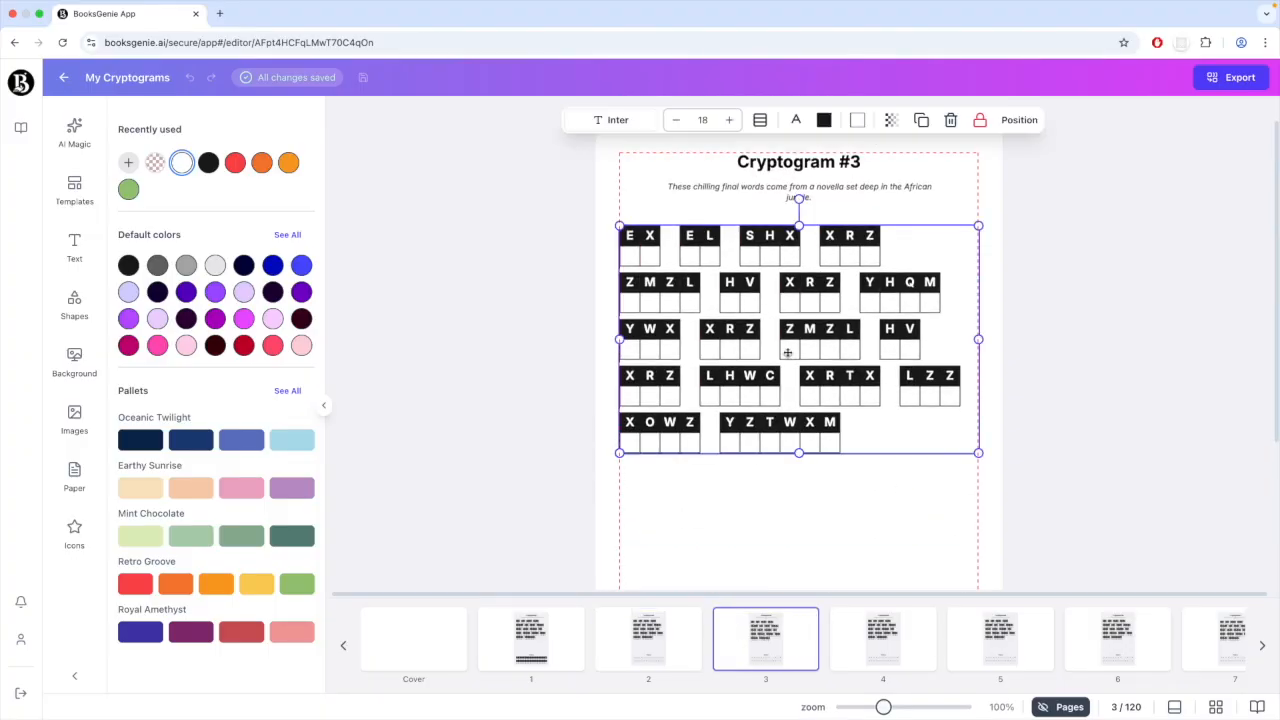
pyautogui.scroll(-3, 820, 512)
pyautogui.click(773, 472)
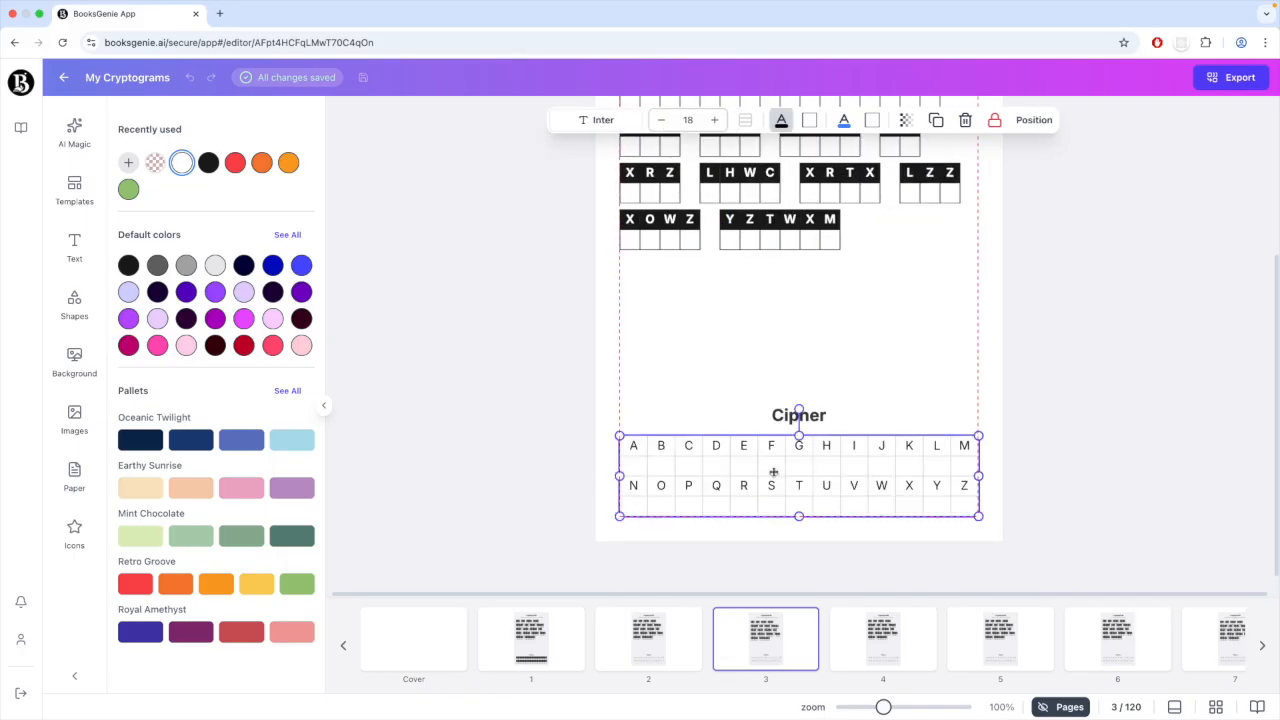
pyautogui.click(524, 642)
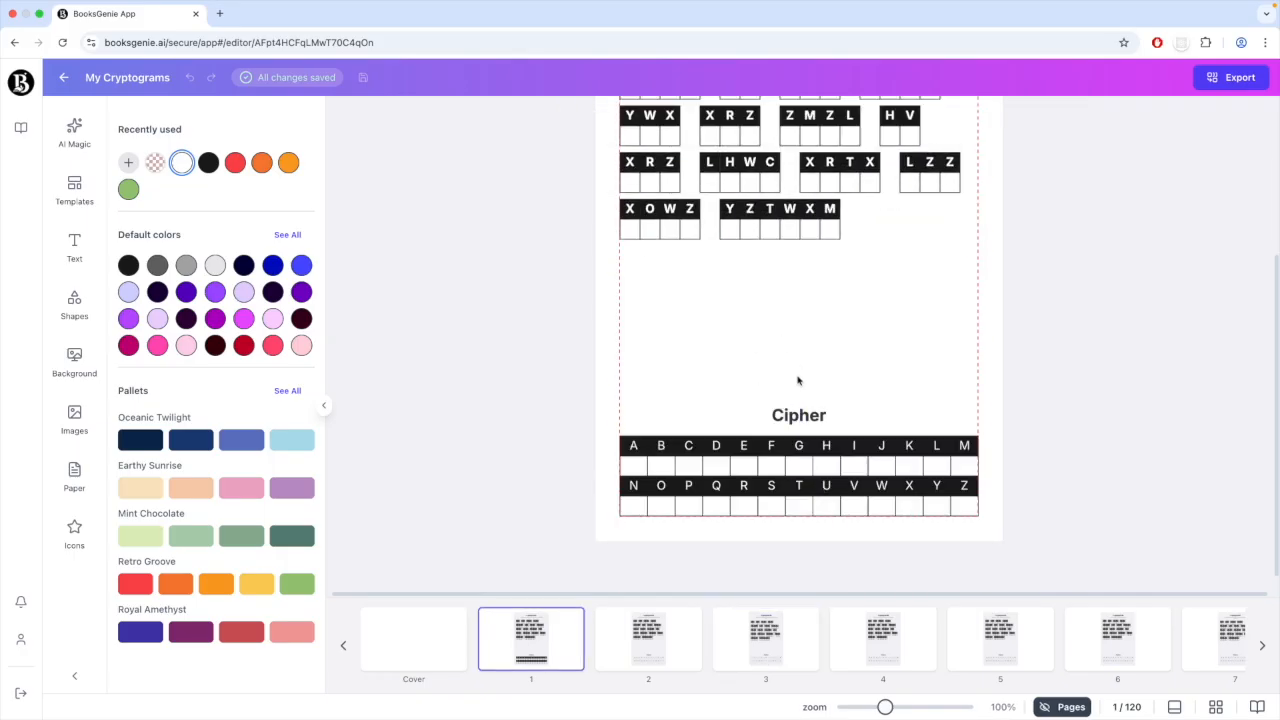
# - Apply the black-and-white styling of the page 1 cipher table to similar elements on all pages
pyautogui.scroll(1, 797, 380)
pyautogui.click(759, 232)
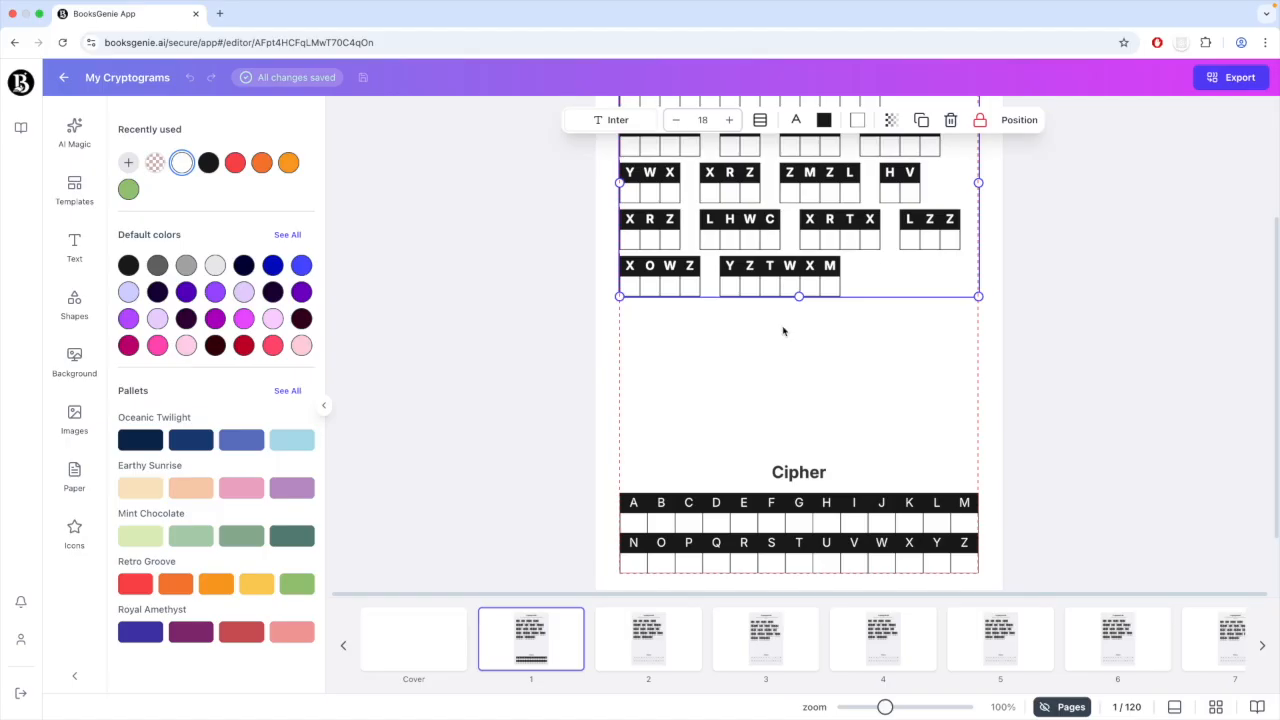
pyautogui.click(636, 643)
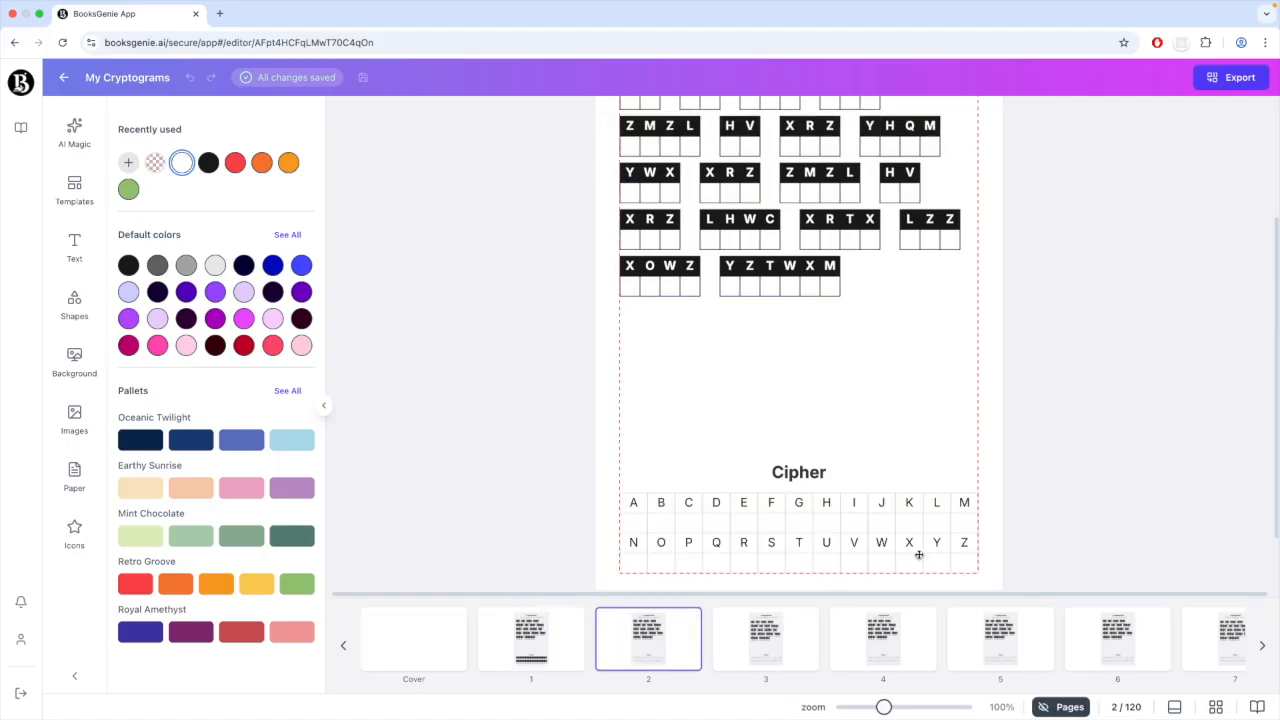
pyautogui.click(530, 650)
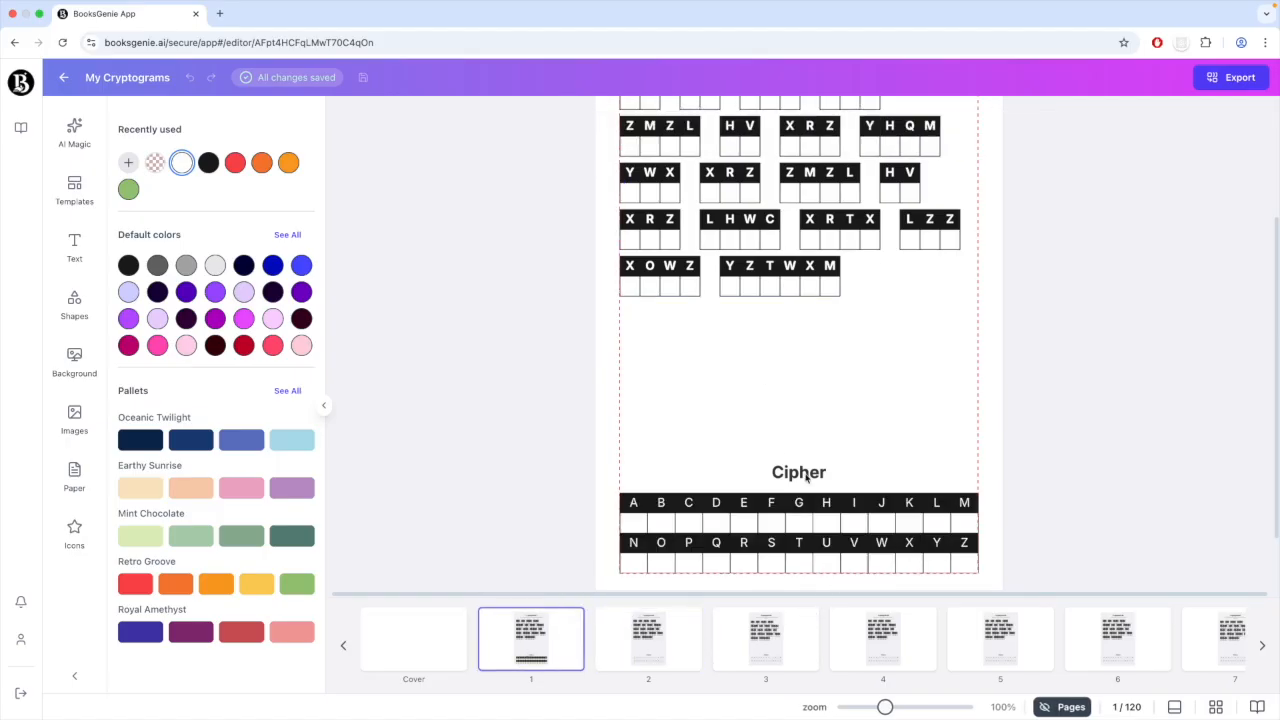
pyautogui.scroll(-1, 803, 503)
pyautogui.click(771, 518)
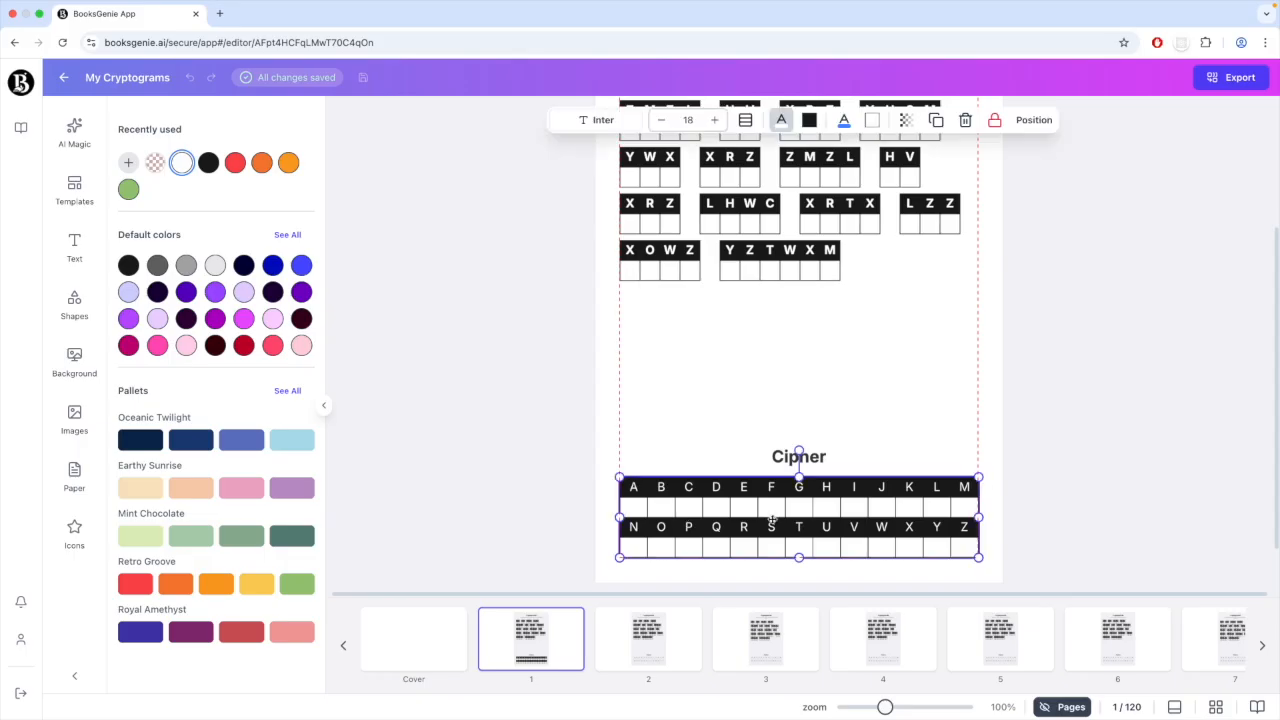
pyautogui.rightClick(771, 518)
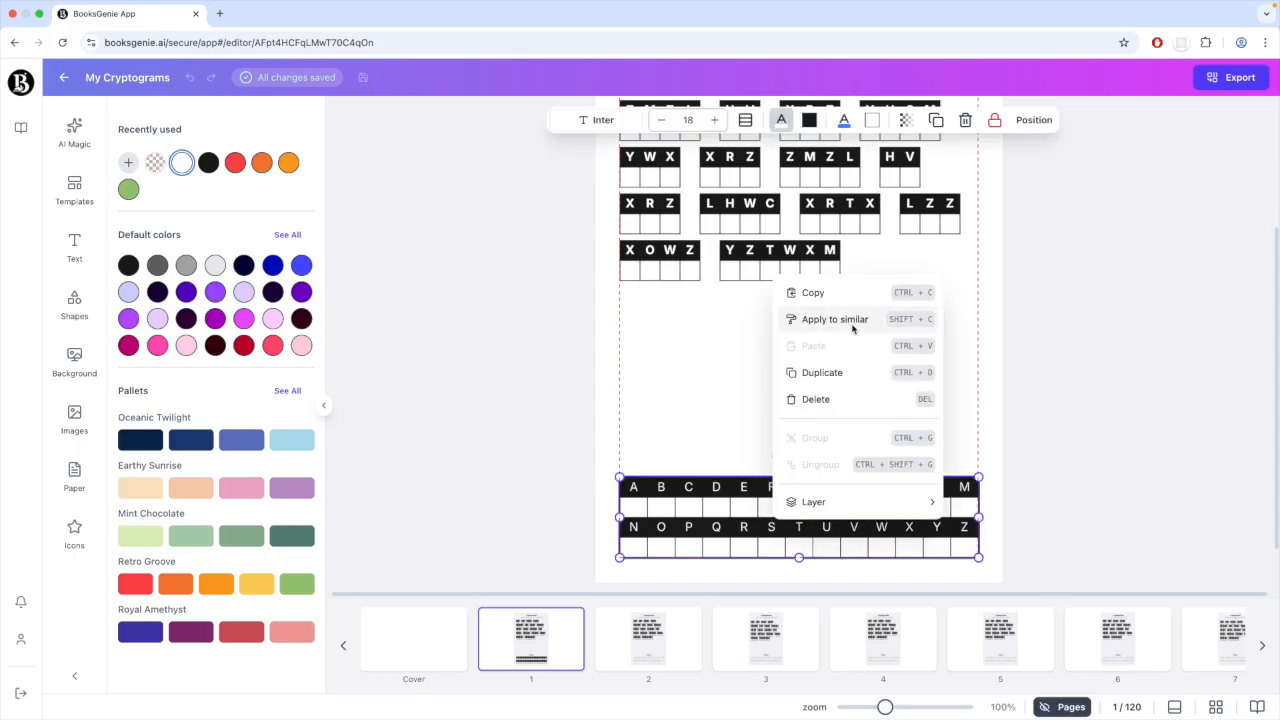
pyautogui.click(852, 328)
pyautogui.click(743, 428)
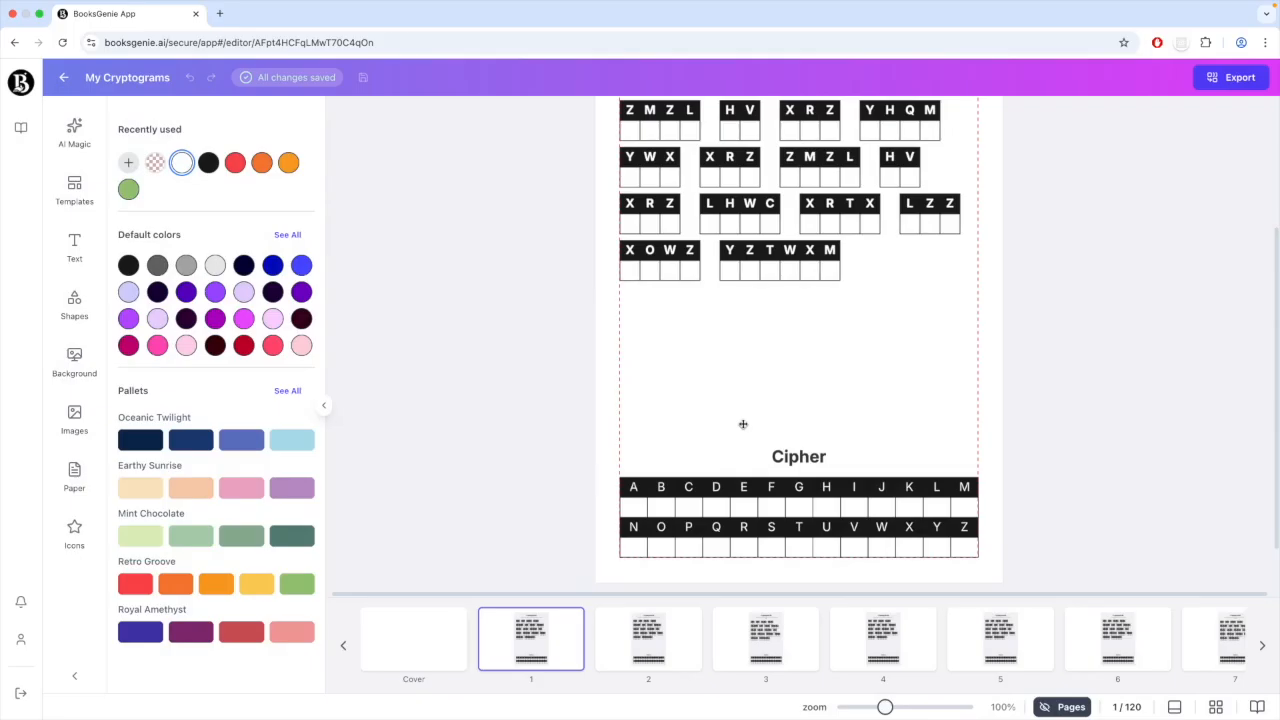
# - Check the cipher table styling on pages 2, 3 and 4
pyautogui.click(666, 648)
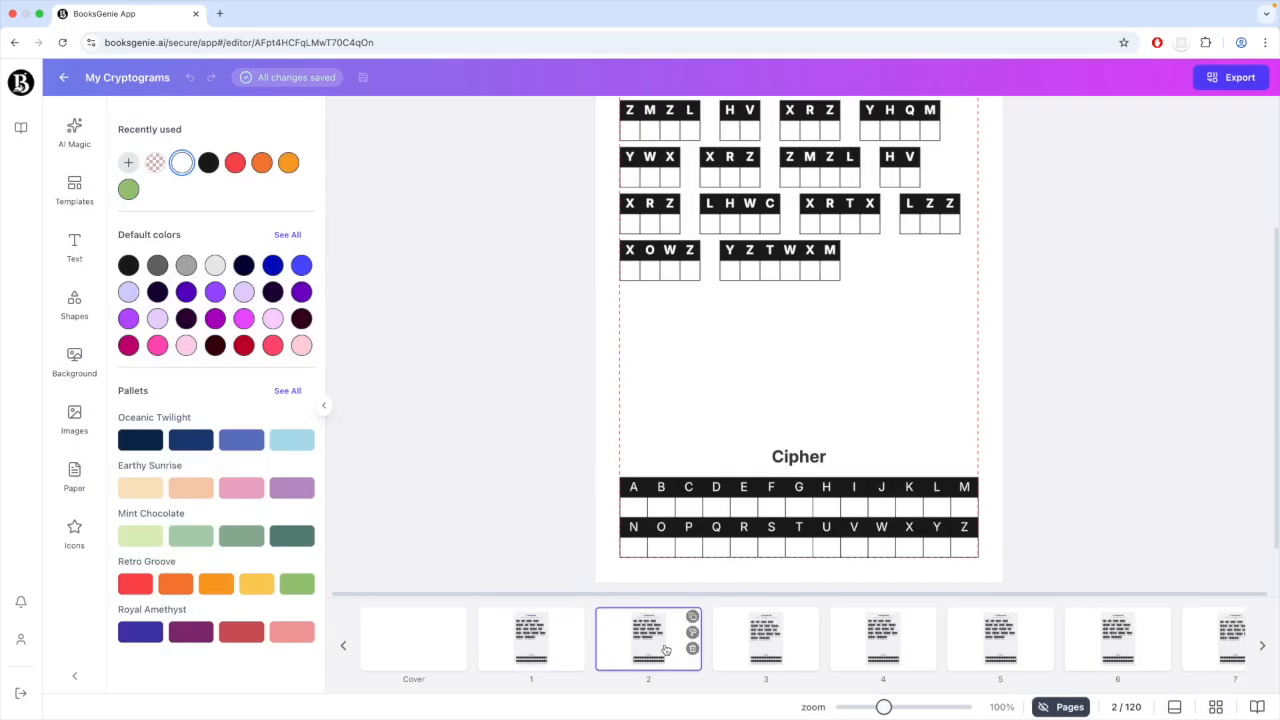
pyautogui.click(765, 651)
pyautogui.click(882, 646)
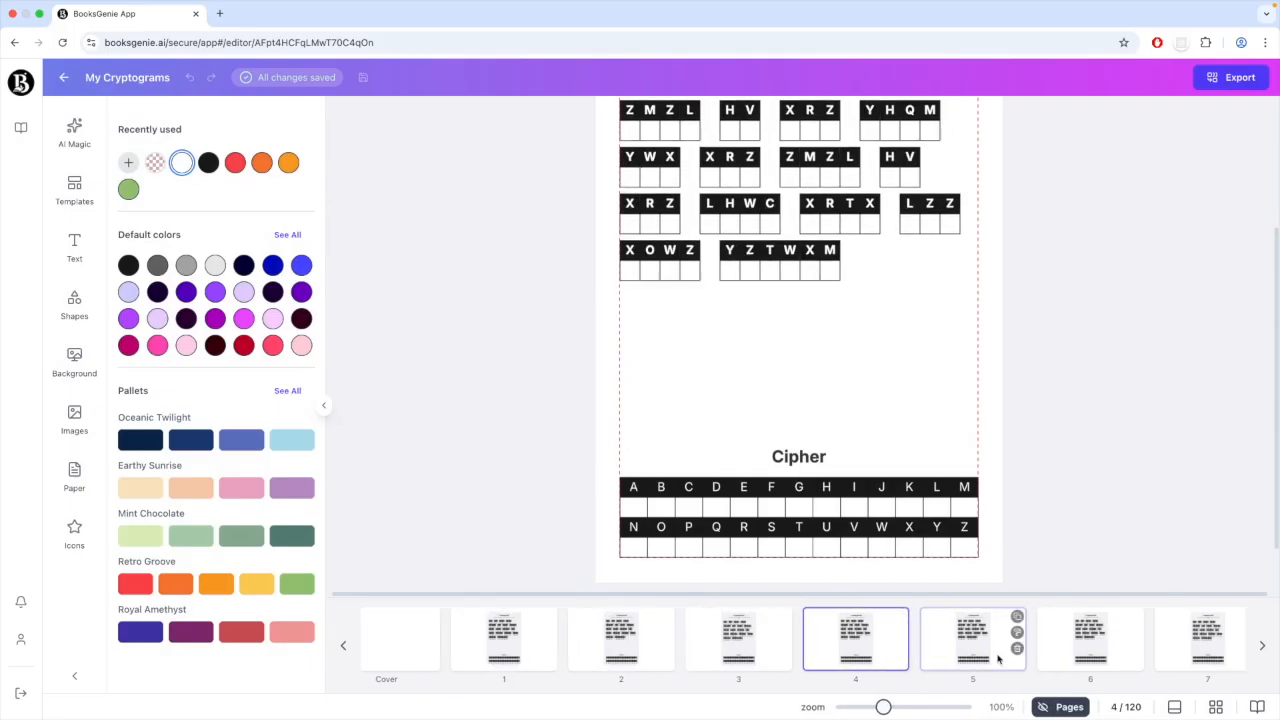
# - Give the answer cells of the solved Cryptogram #1 grid on page 15 a light grey background
pyautogui.hscroll(10, 997, 657)
pyautogui.hscroll(2, 997, 660)
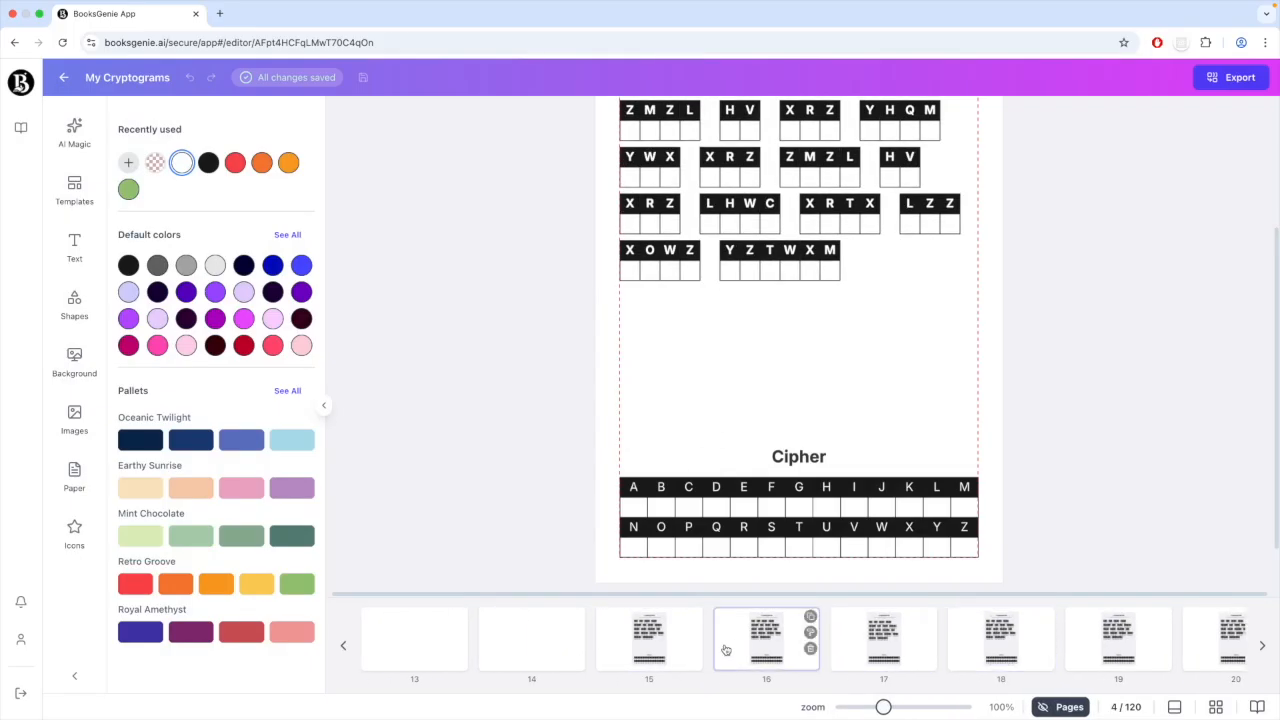
pyautogui.click(680, 653)
pyautogui.scroll(2, 823, 500)
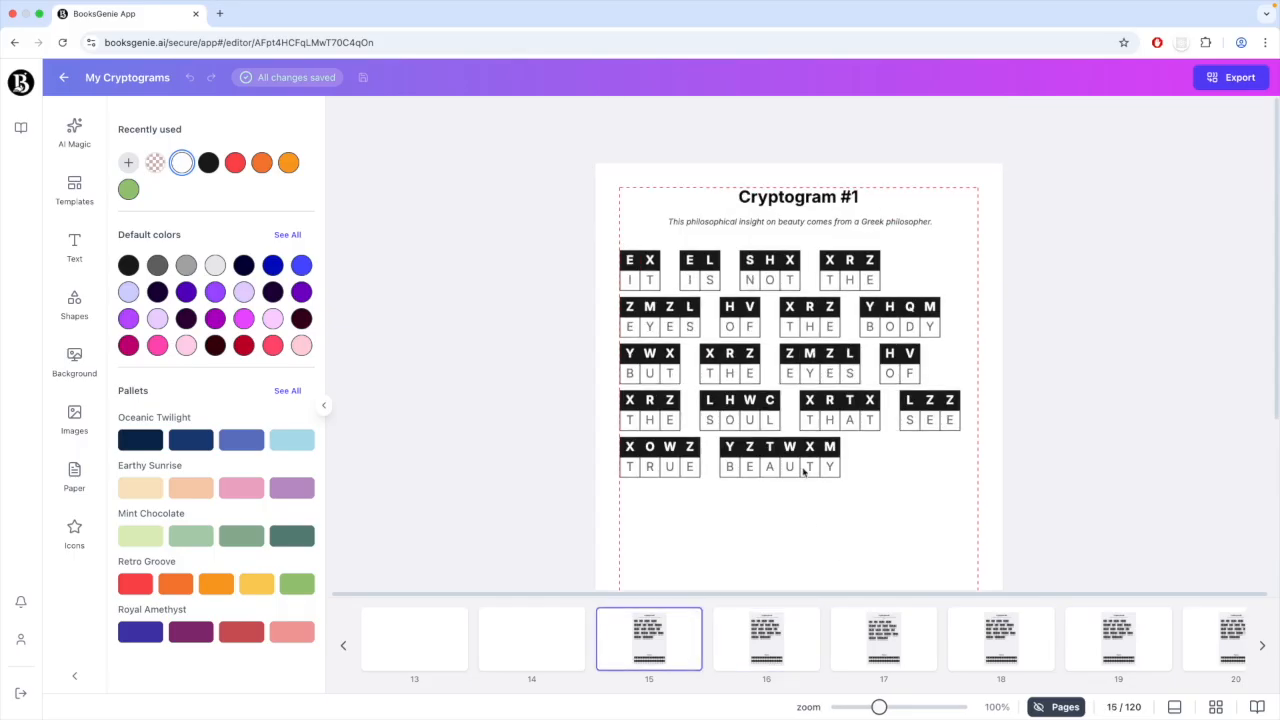
pyautogui.click(832, 360)
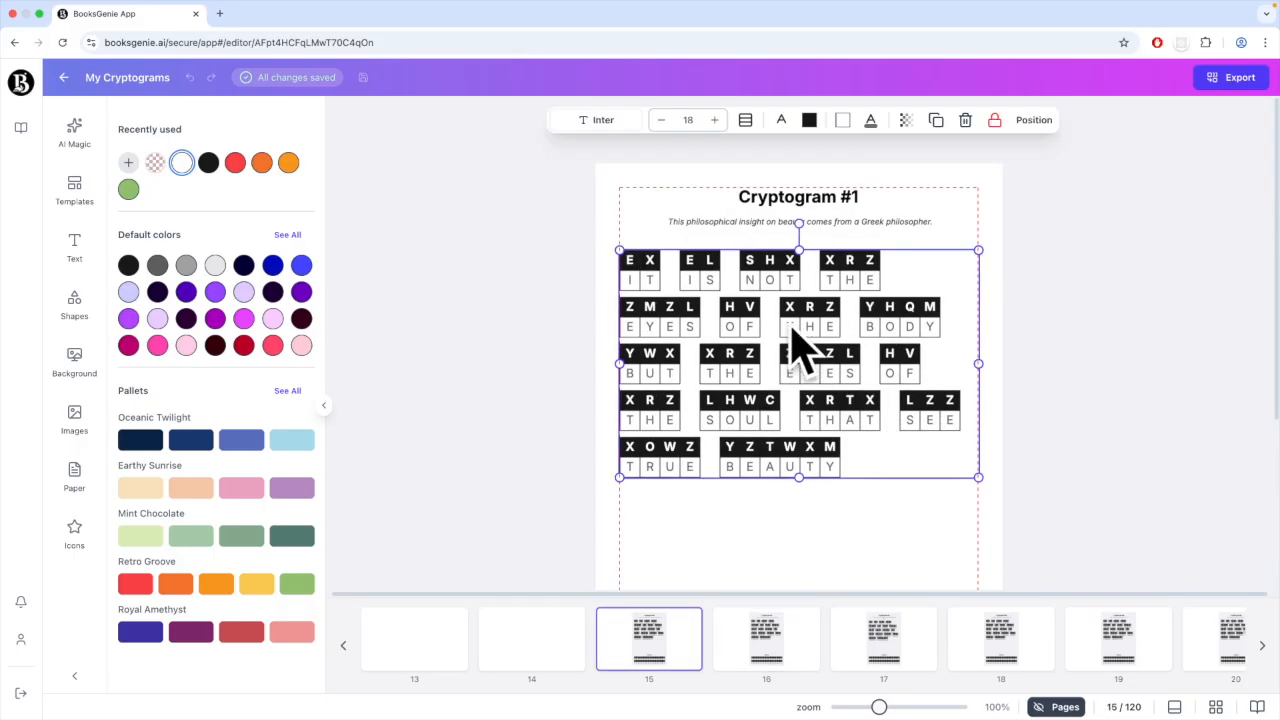
pyautogui.click(843, 121)
pyautogui.click(211, 268)
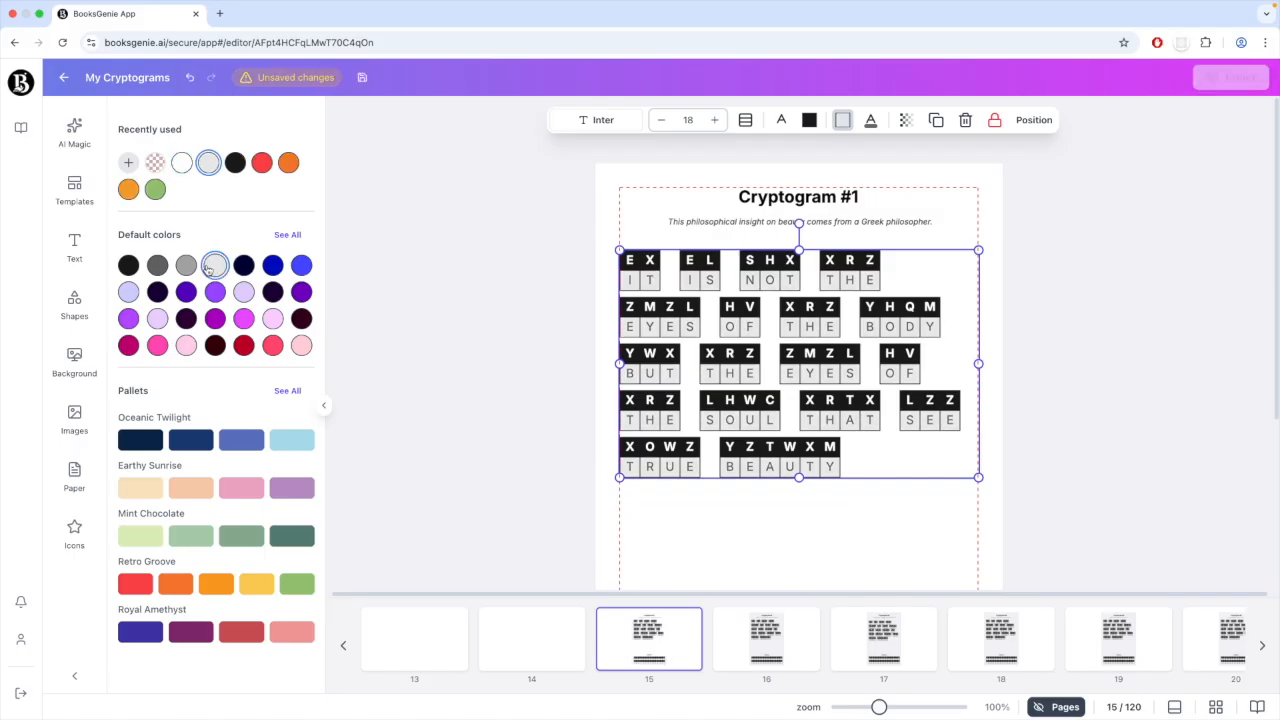
pyautogui.click(906, 516)
pyautogui.scroll(-3, 859, 443)
pyautogui.scroll(5, 859, 443)
pyautogui.click(859, 443)
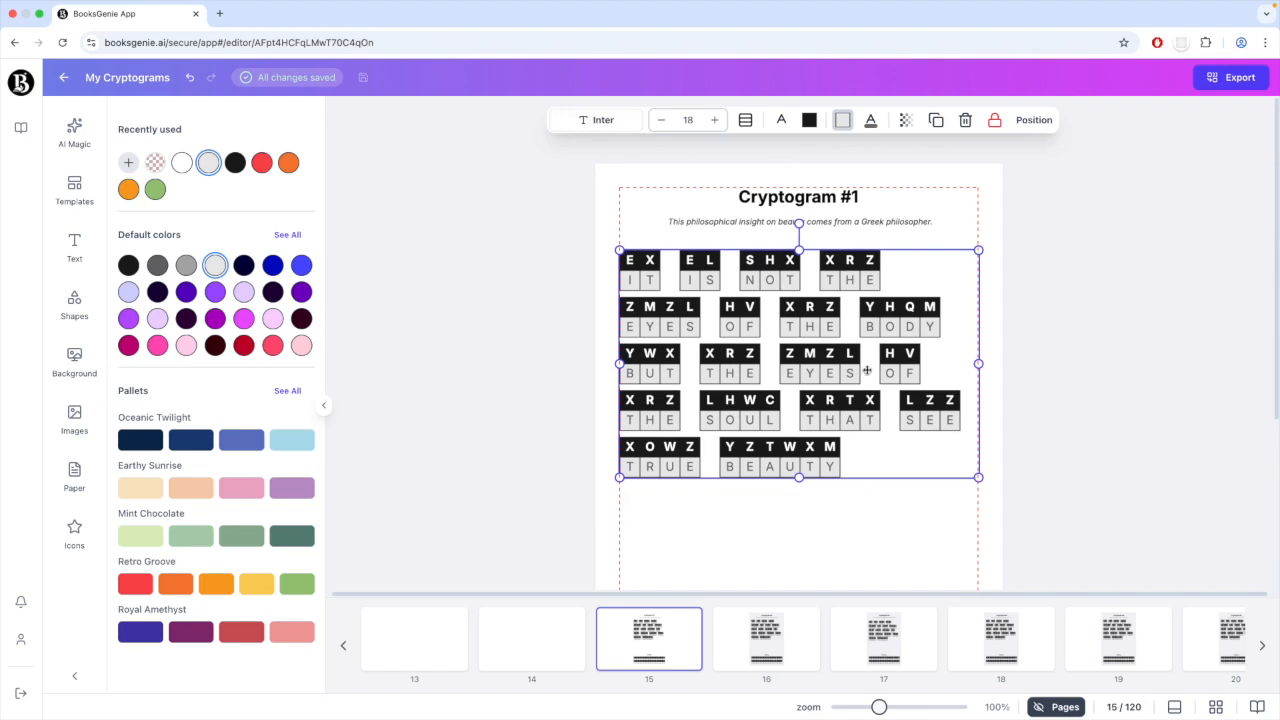
pyautogui.scroll(-3, 866, 371)
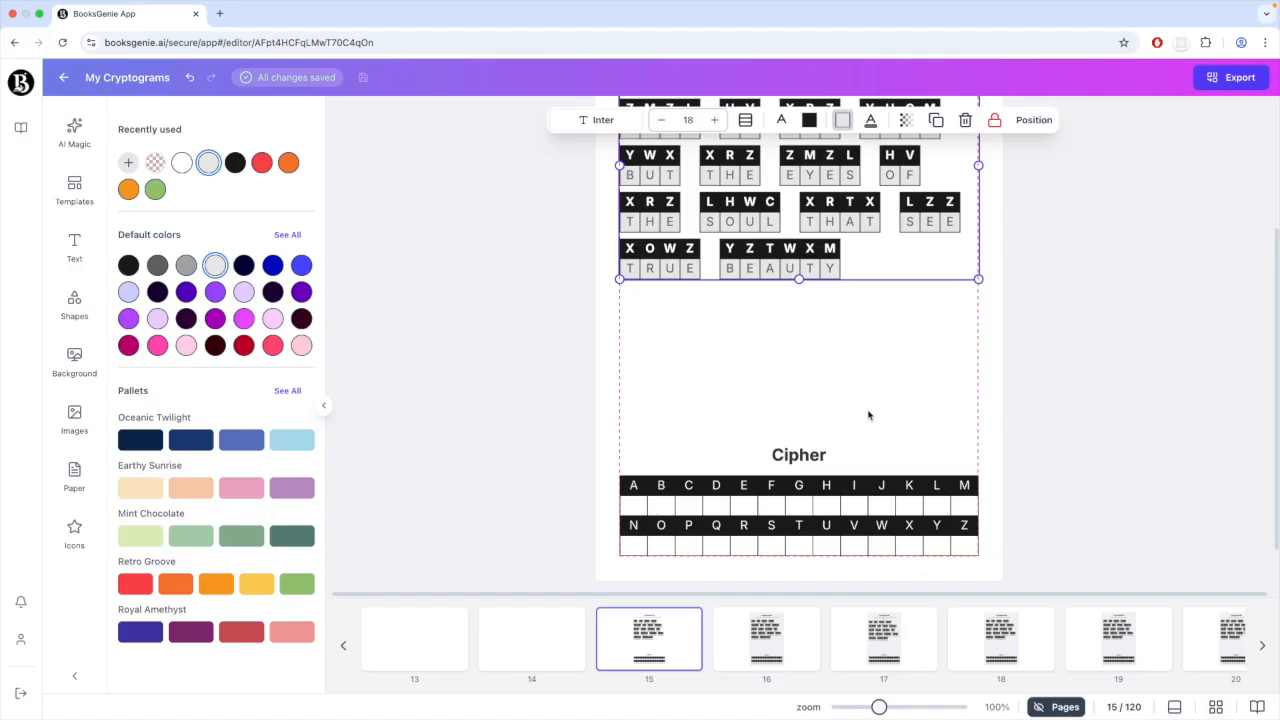
# - Add a heading reading "Solutions" to the blank page 13
pyautogui.moveTo(1043, 628)
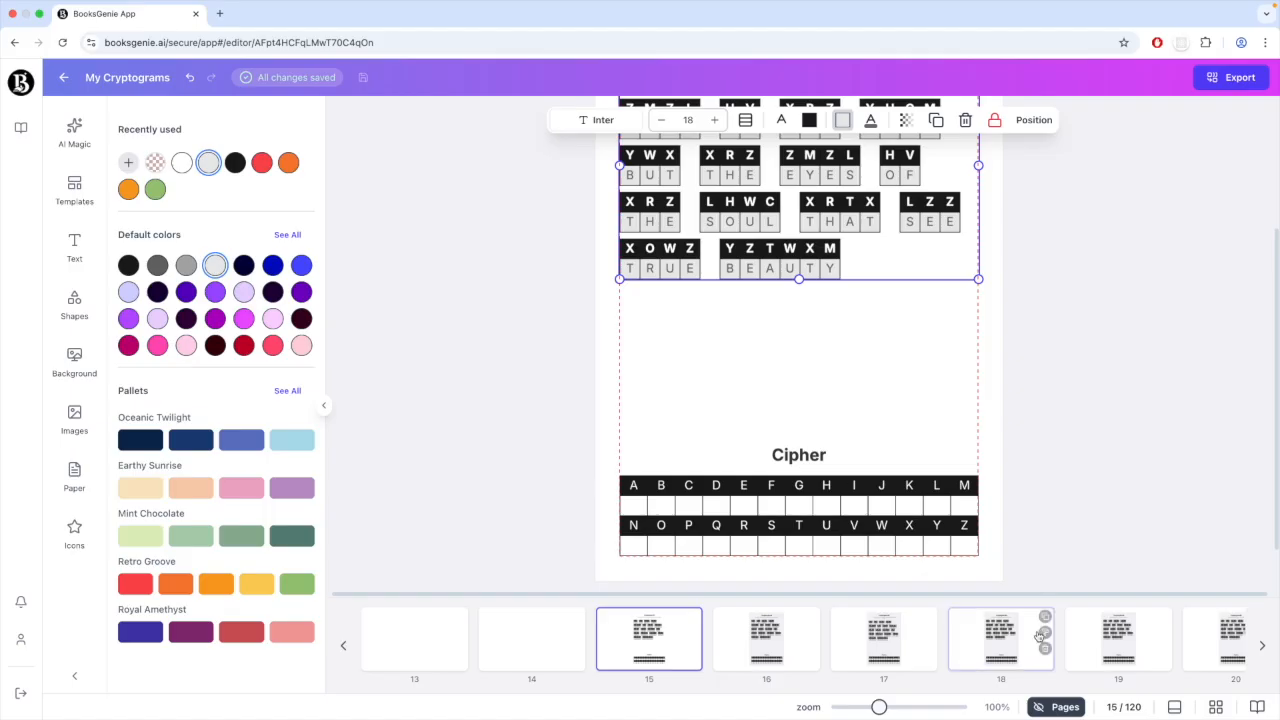
pyautogui.hscroll(1, 1078, 656)
pyautogui.hscroll(-2, 1072, 656)
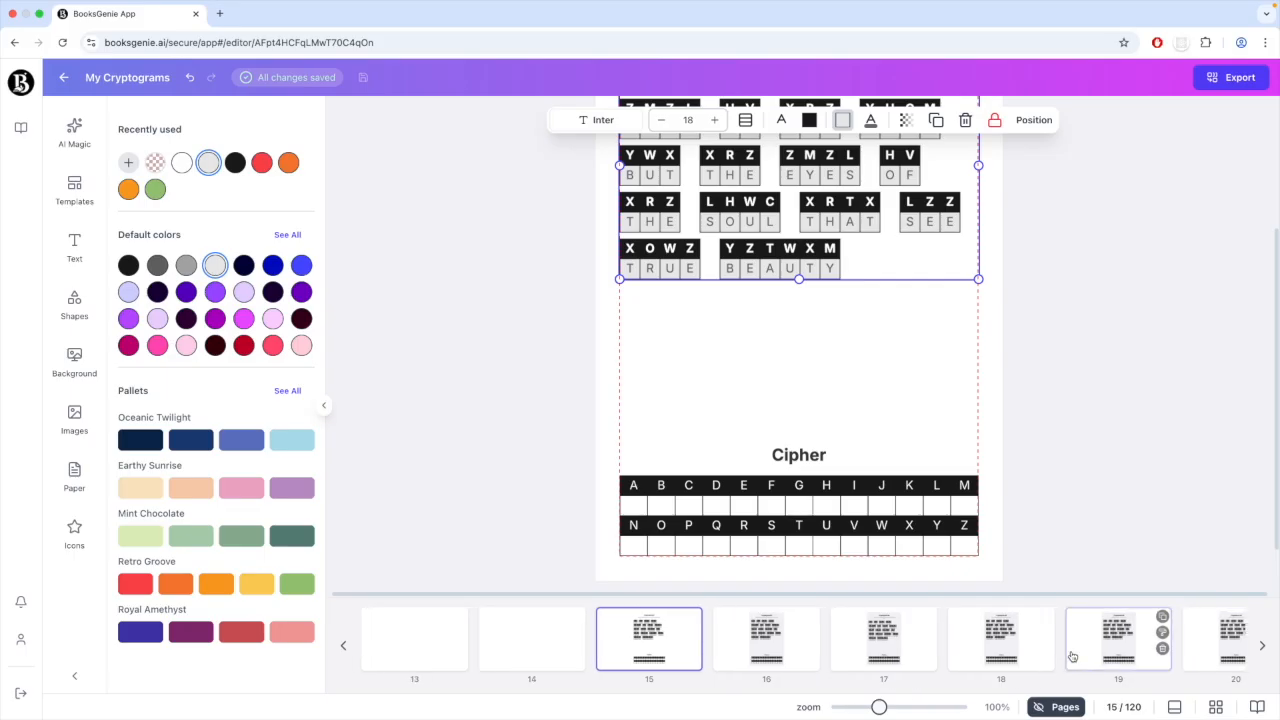
pyautogui.click(543, 641)
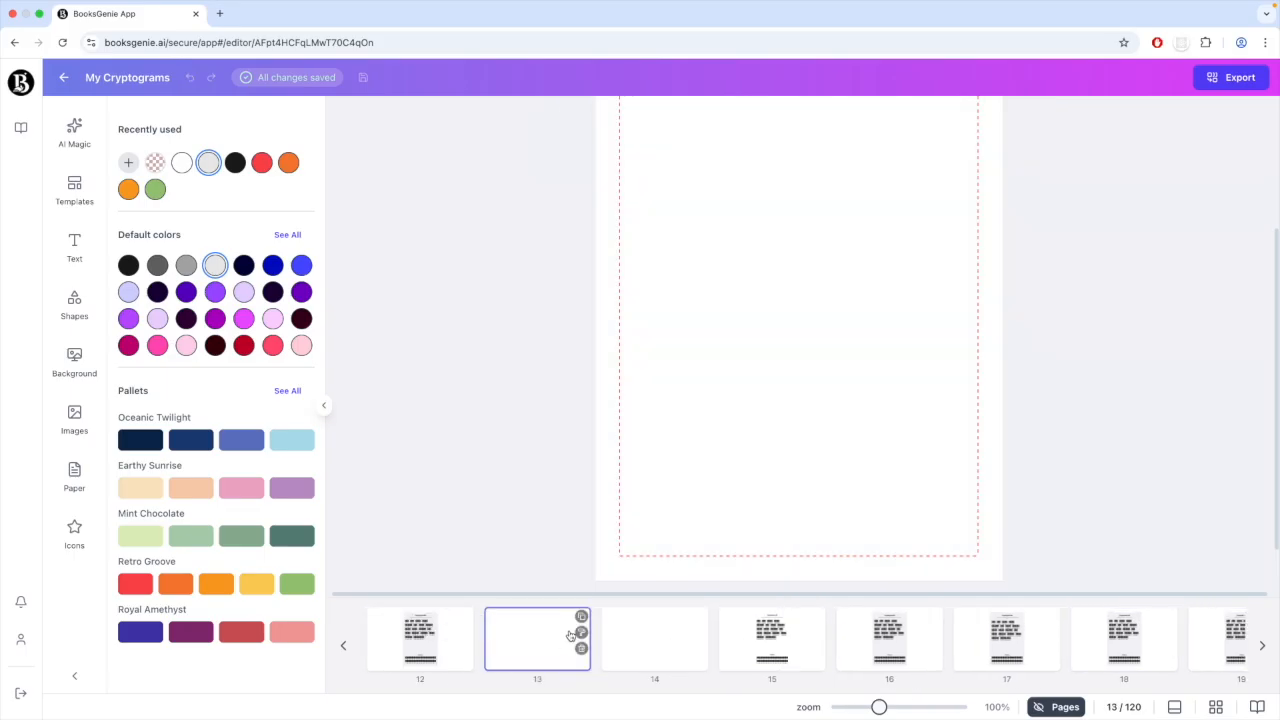
pyautogui.click(68, 256)
pyautogui.click(234, 252)
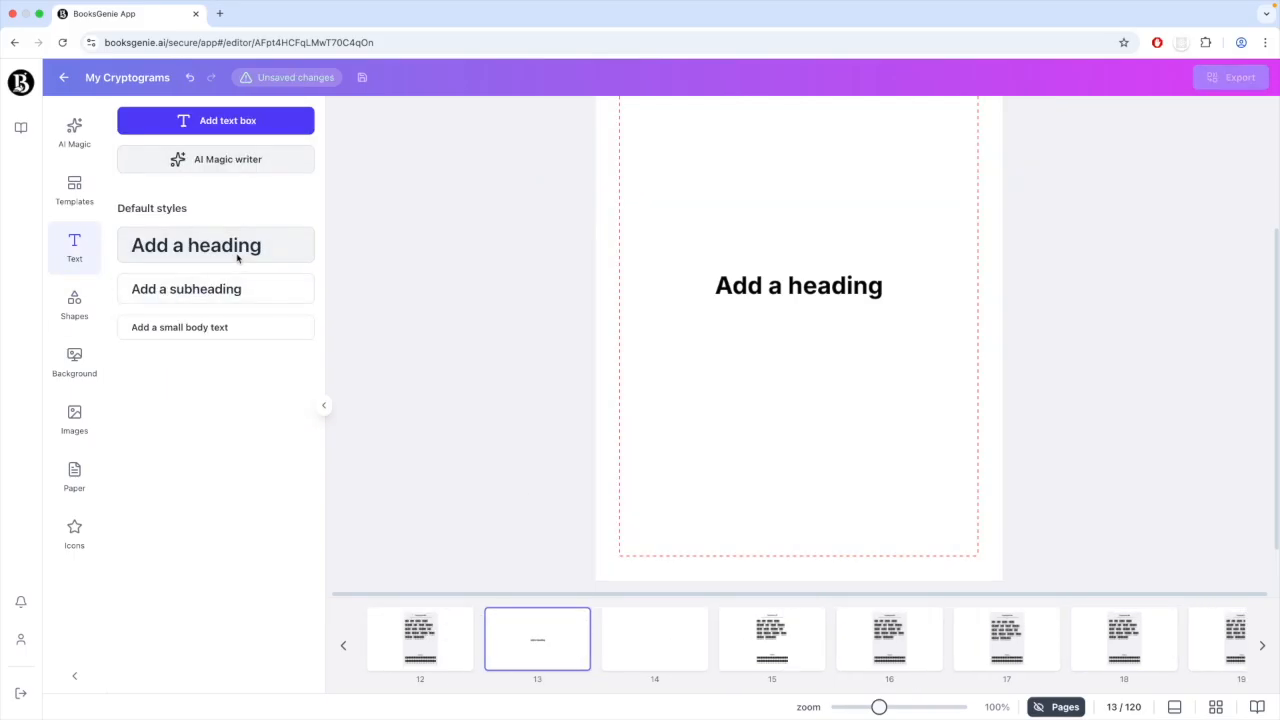
pyautogui.click(798, 292)
pyautogui.doubleClick(799, 293)
pyautogui.click(875, 294)
pyautogui.moveTo(891, 294); pyautogui.dragTo(708, 276)
pyautogui.write('Solutions')
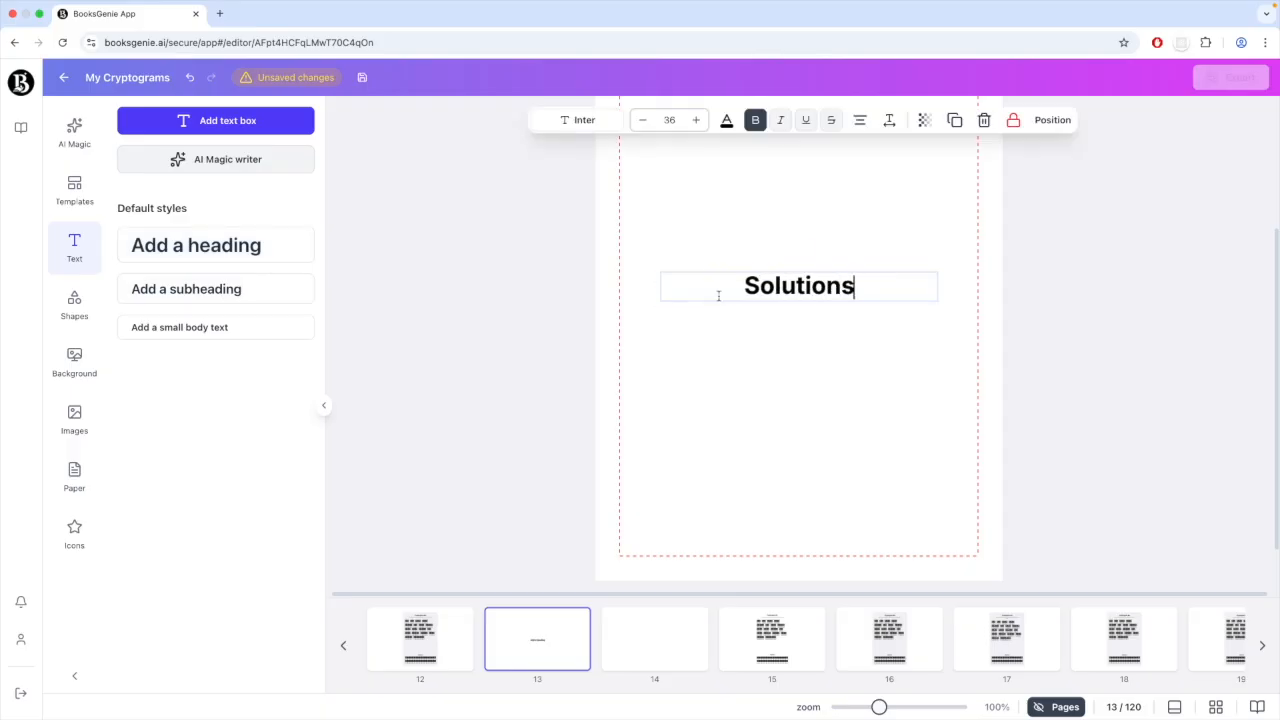
pyautogui.click(760, 346)
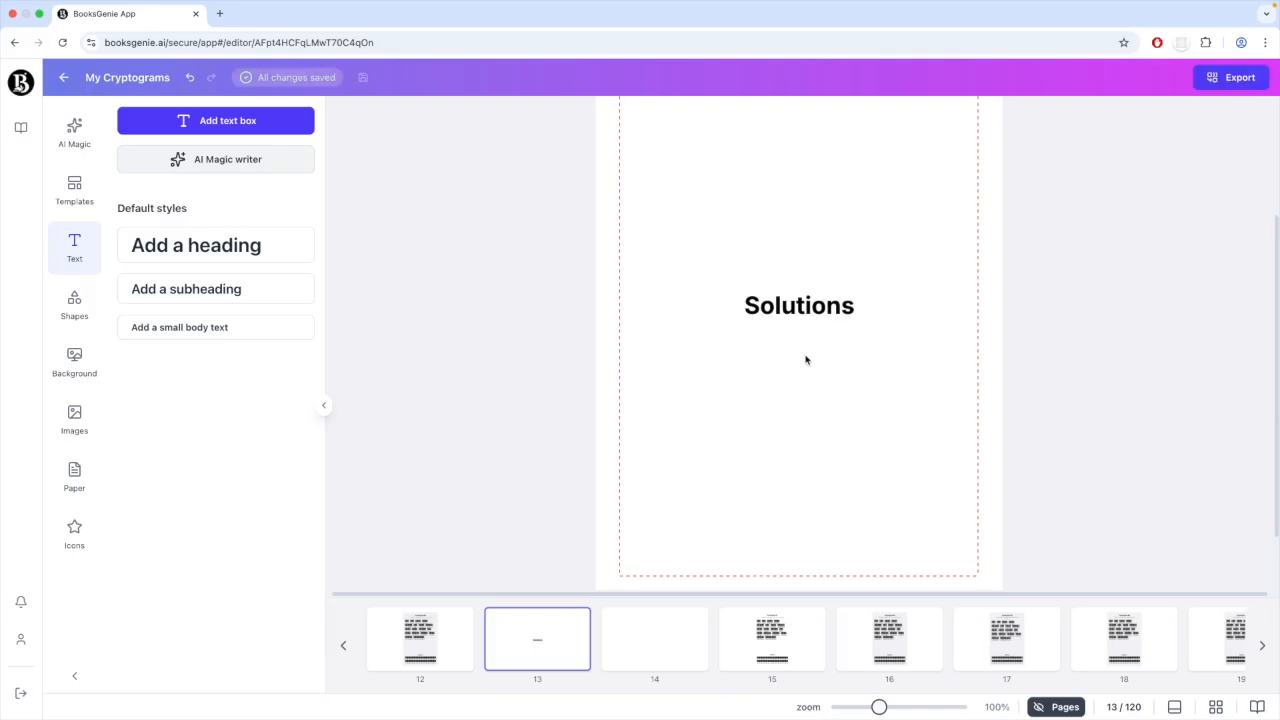
# - Align the "Solutions" heading on page 13 to the horizontal centre and vertical middle of the page
pyautogui.click(824, 339)
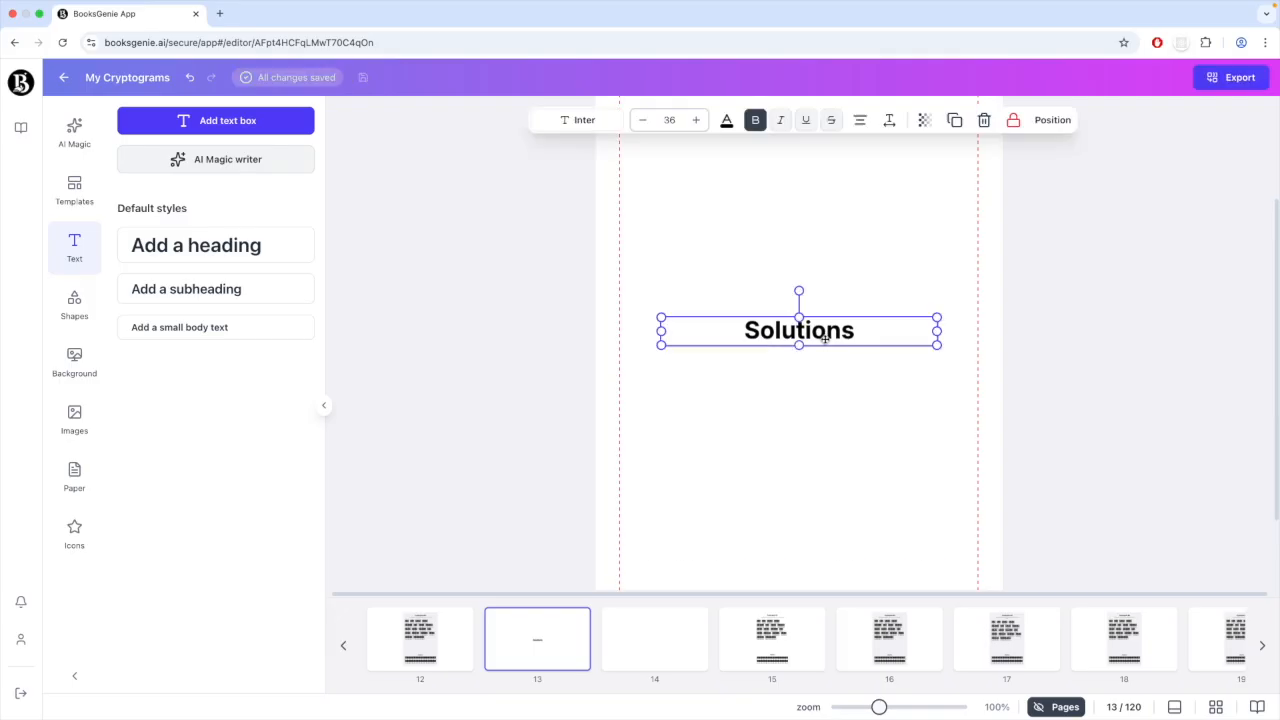
pyautogui.click(1050, 121)
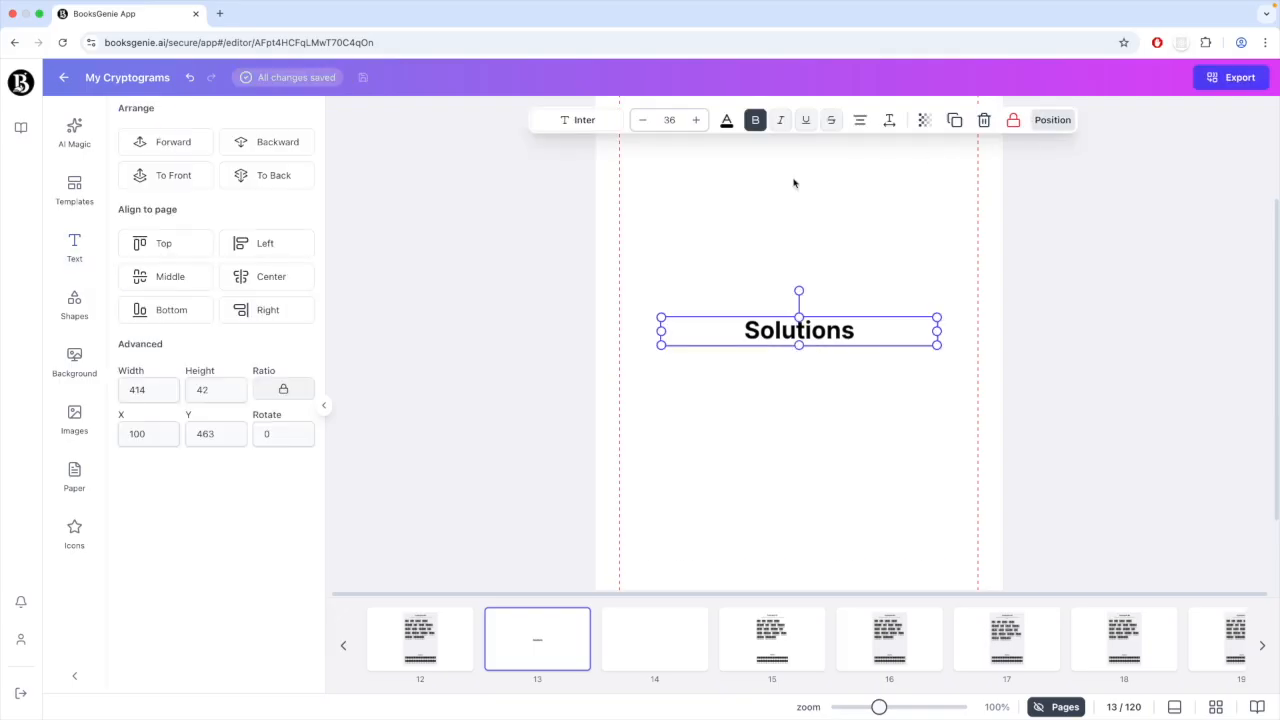
pyautogui.click(271, 277)
pyautogui.click(172, 277)
pyautogui.click(780, 393)
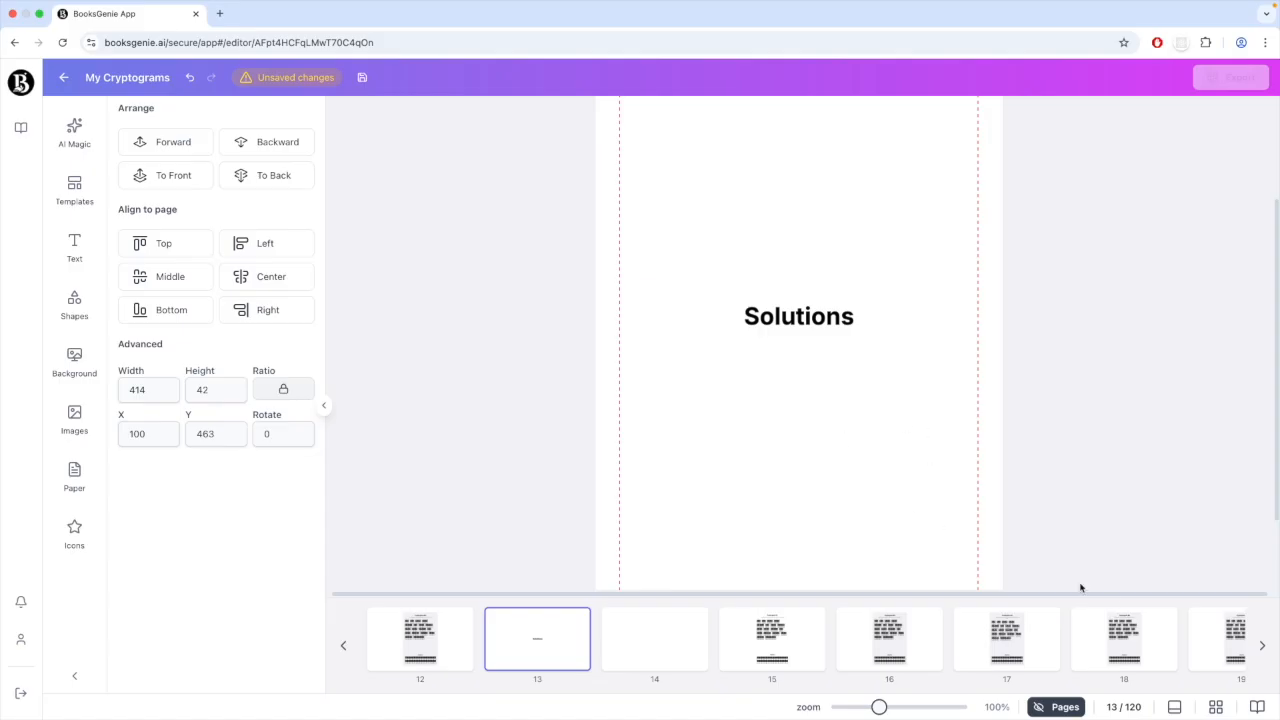
# - Preview the book from the inner cover through the solutions on pages 18 and 19, and return to the editor
pyautogui.click(1256, 707)
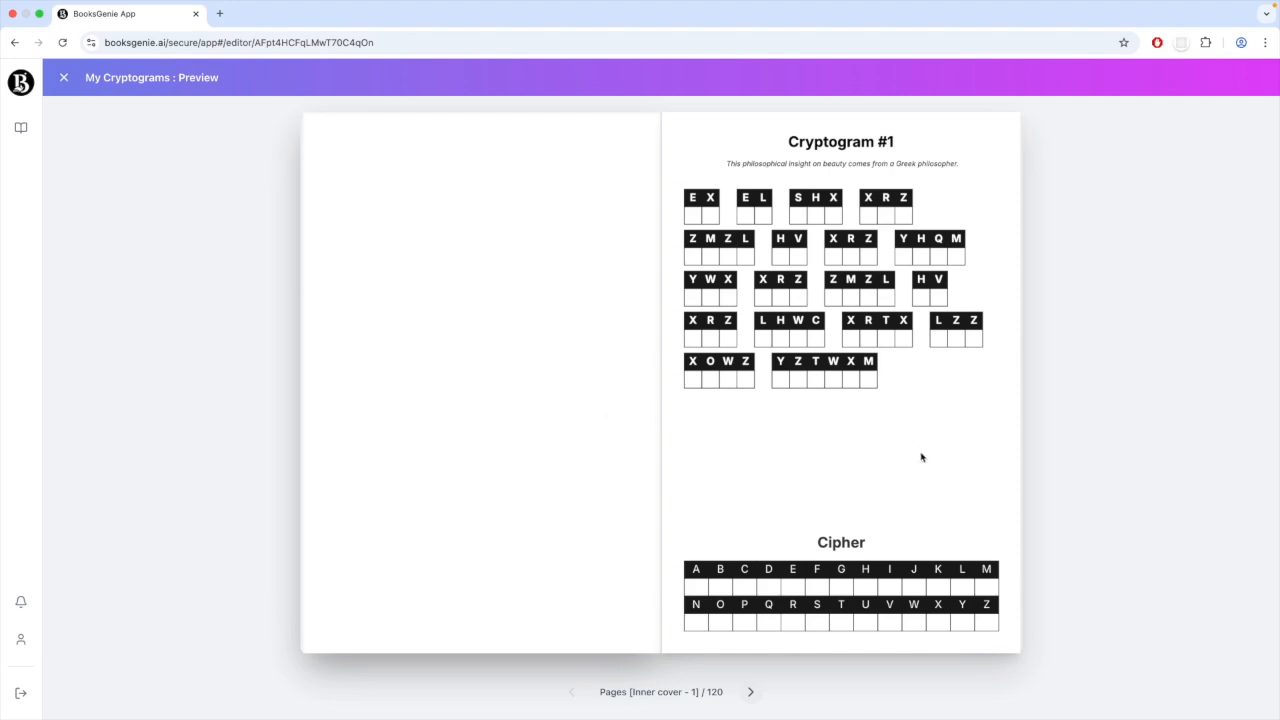
pyautogui.press('Right')
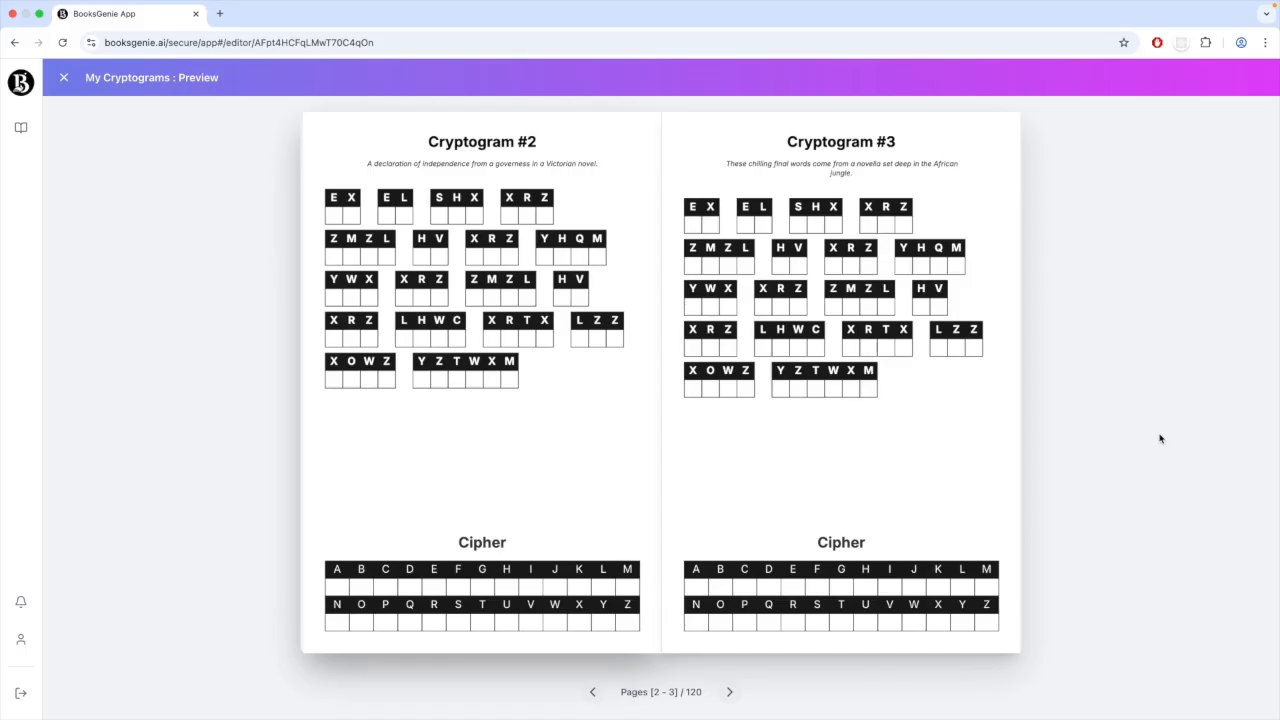
pyautogui.press('Right')
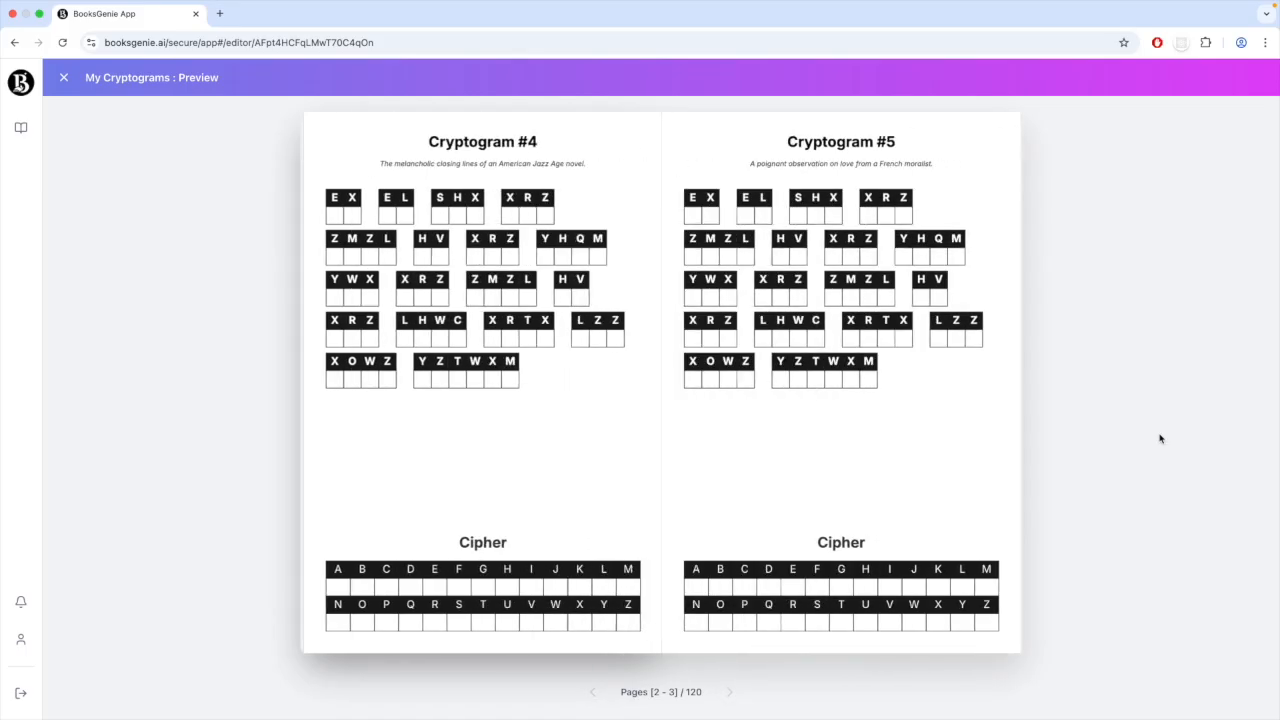
pyautogui.press('Right')
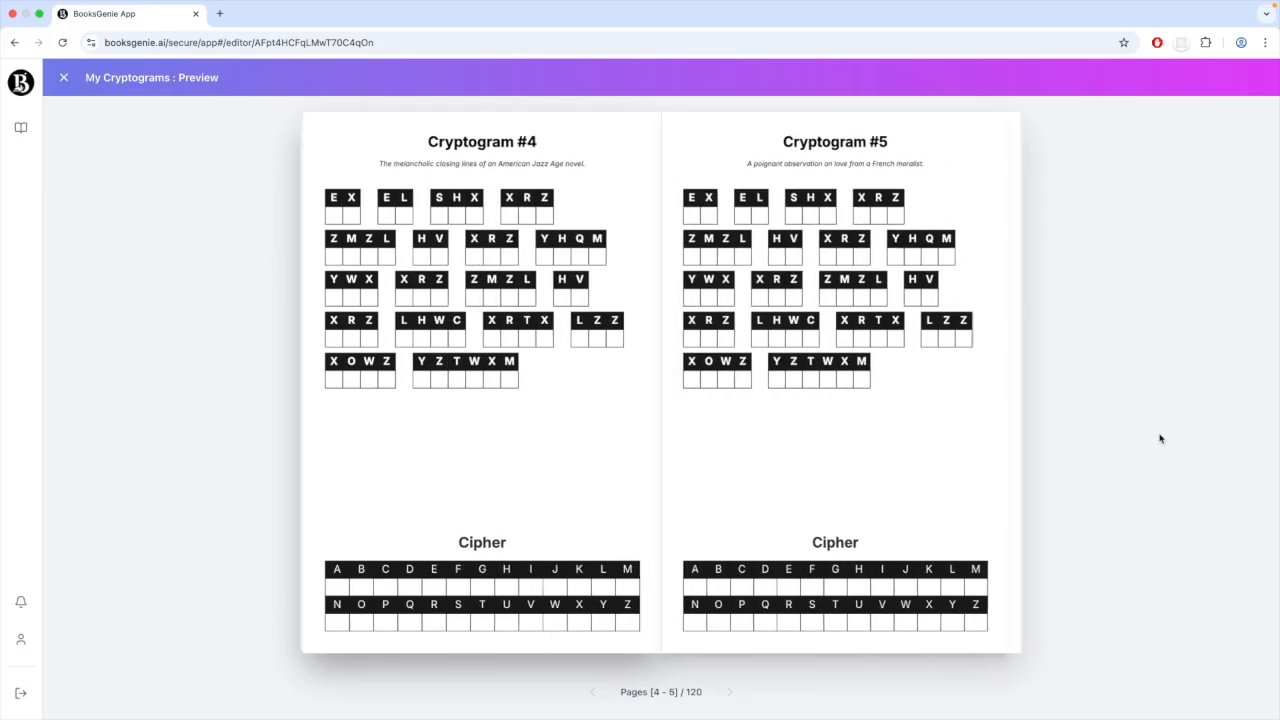
pyautogui.press('Right')
pyautogui.press('Right')
pyautogui.press('Right')
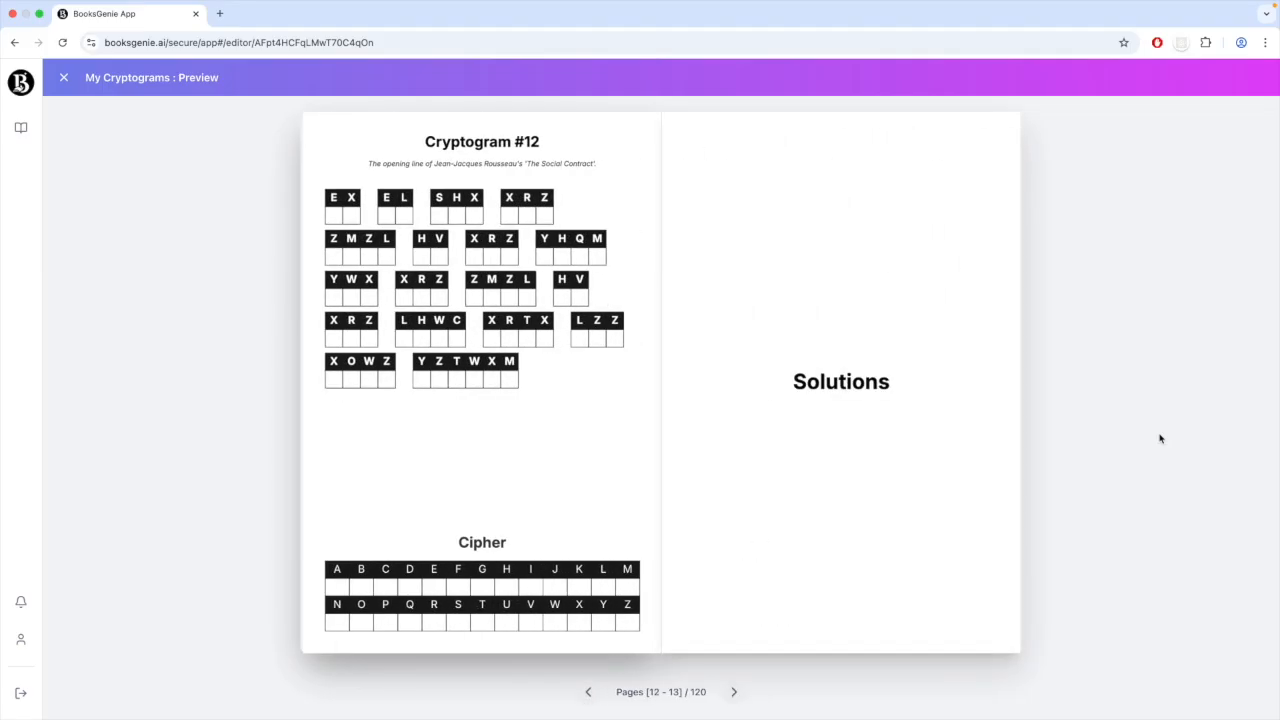
pyautogui.press('Right')
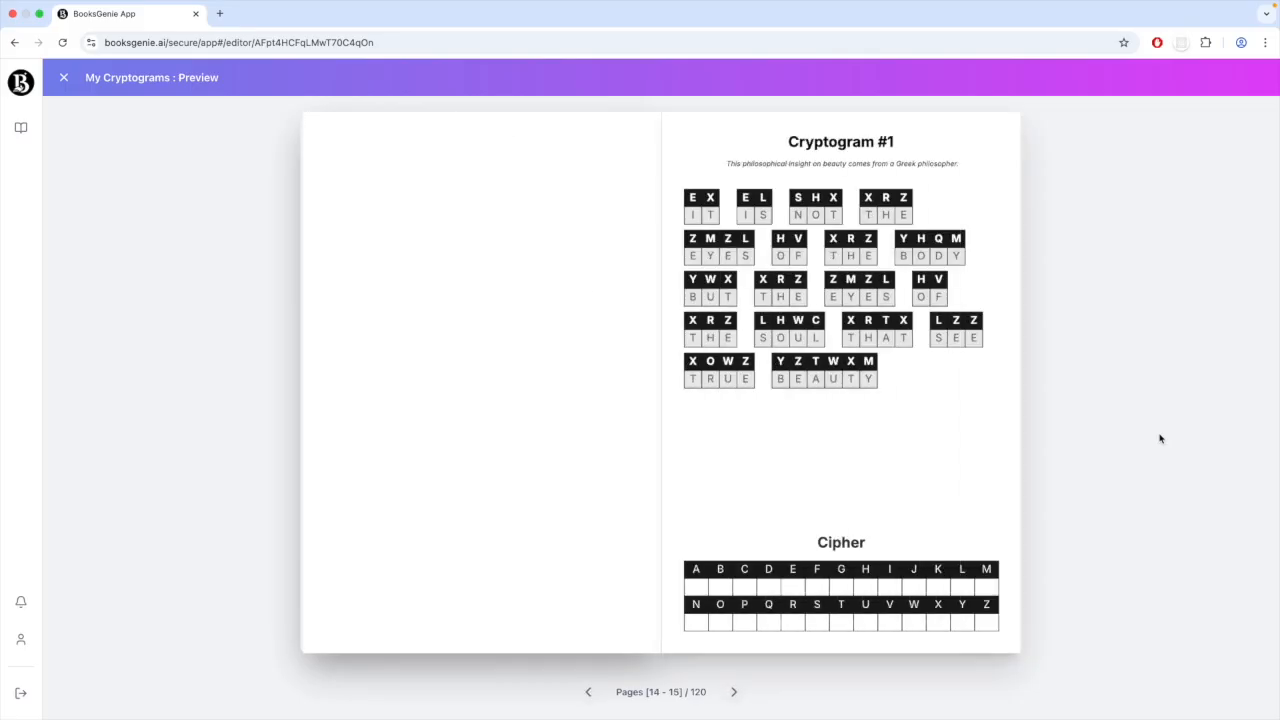
pyautogui.press('Right')
pyautogui.press('Right')
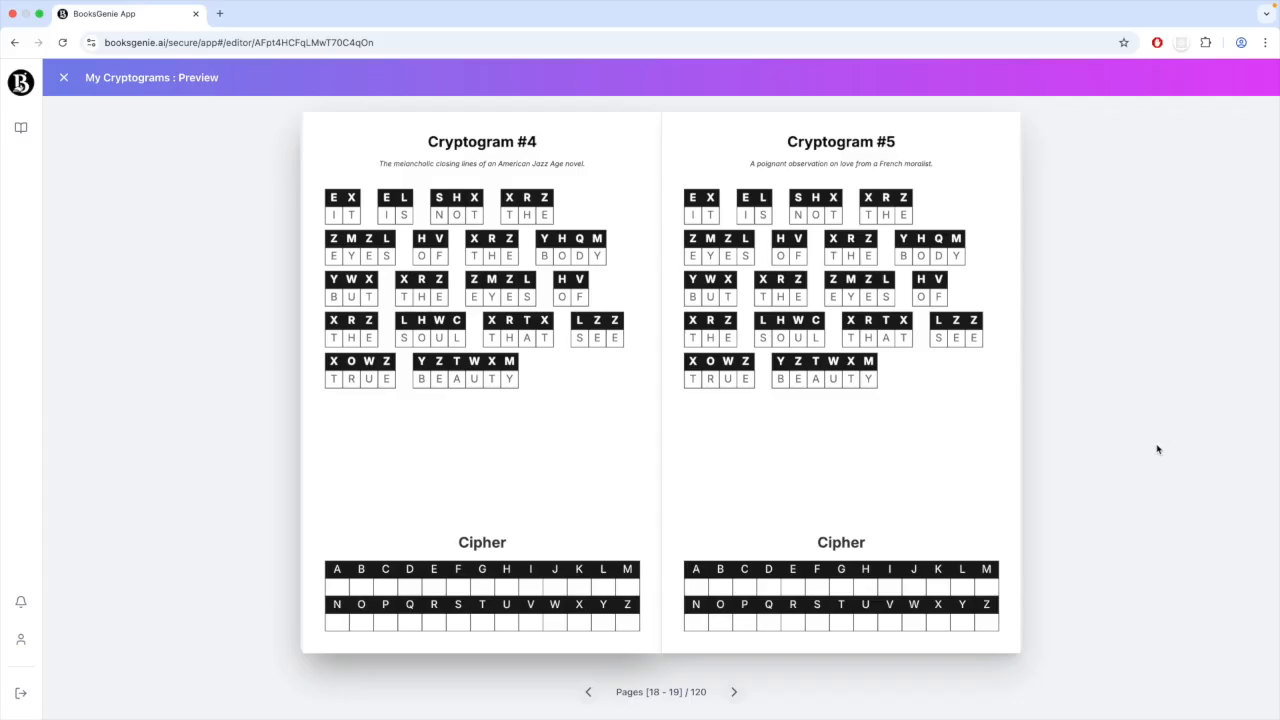
pyautogui.click(65, 80)
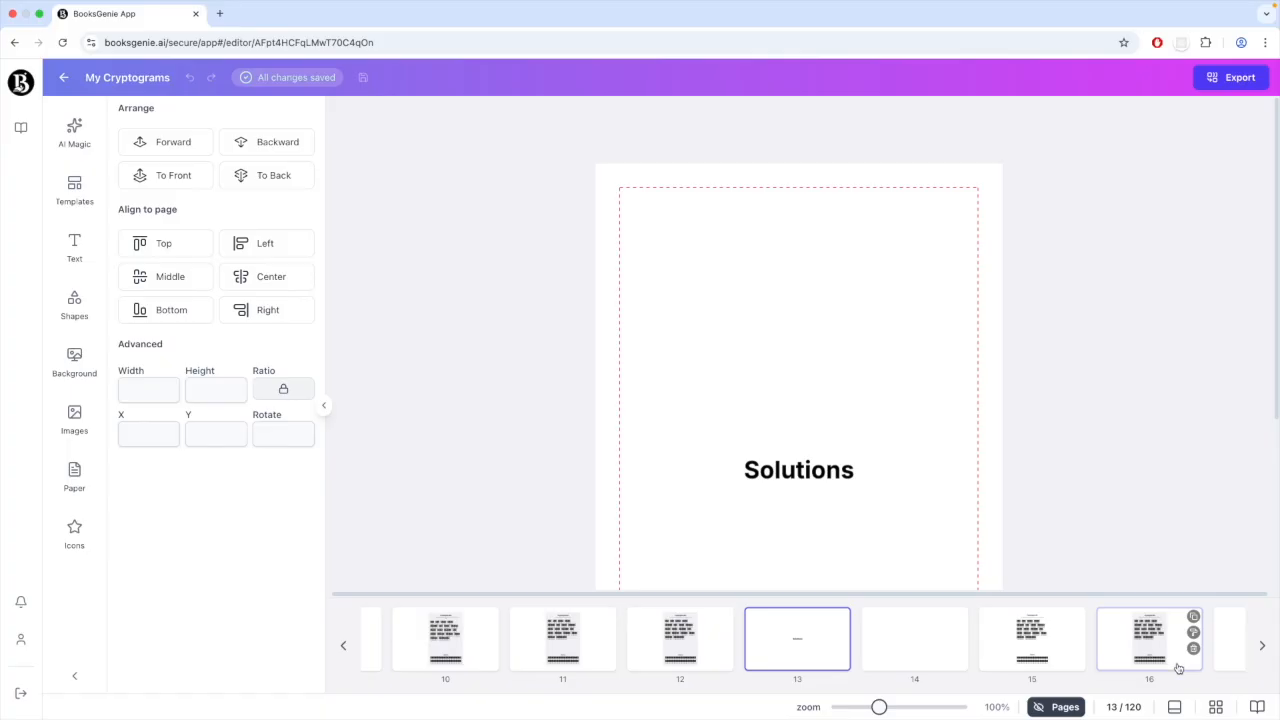
# - In the page arrangement grid, move blank pages 27 and 28 to the front of the book as pages 1 and 2
pyautogui.hscroll(20, 1179, 665)
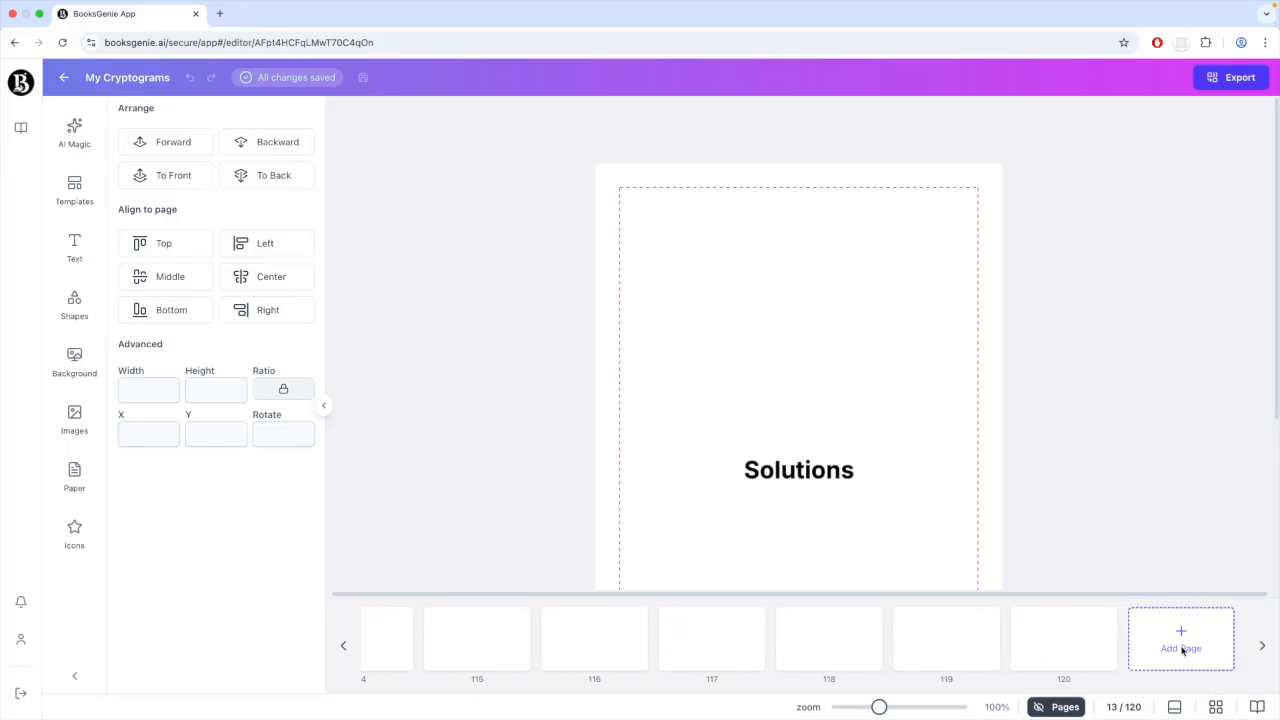
pyautogui.click(1216, 707)
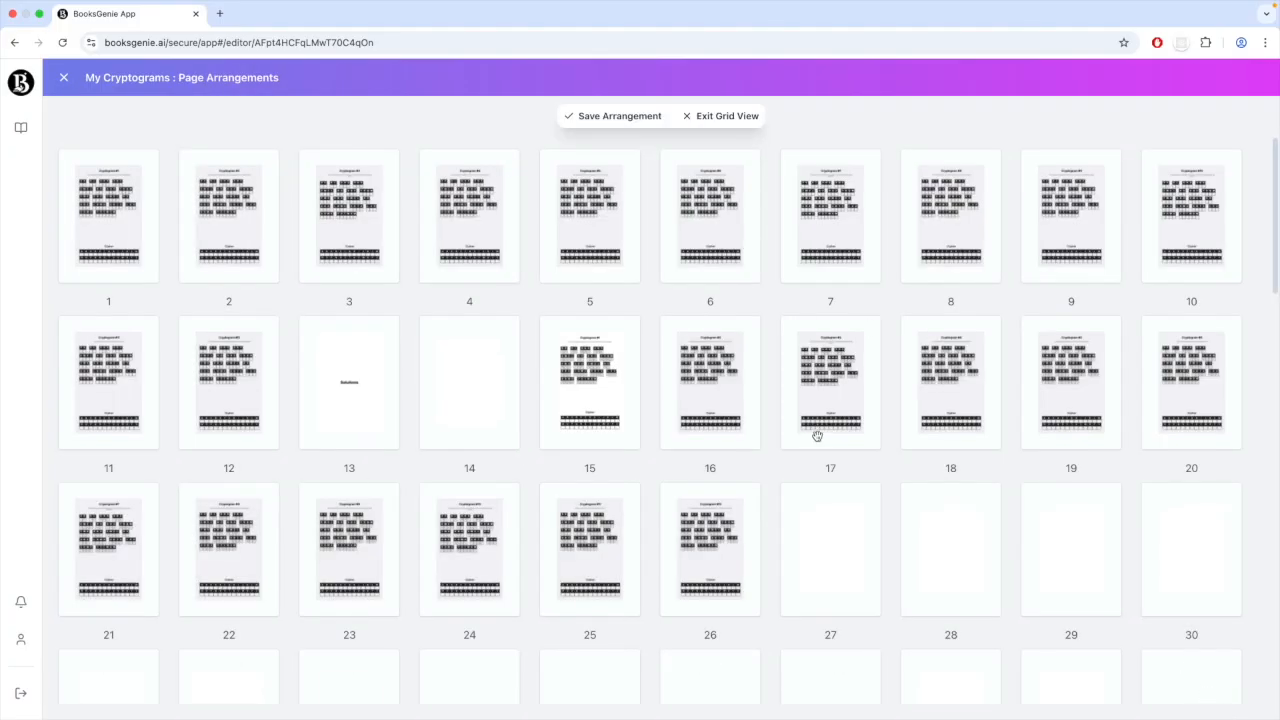
pyautogui.moveTo(844, 553); pyautogui.dragTo(100, 240)
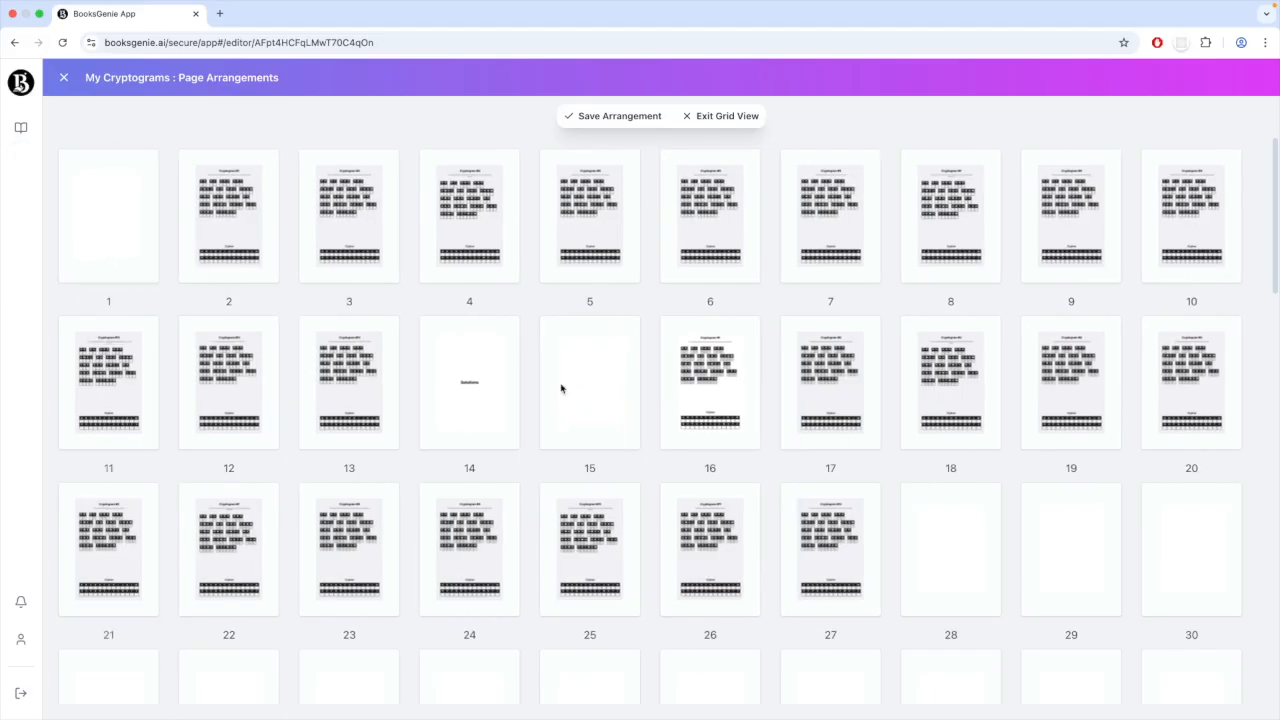
pyautogui.moveTo(969, 554); pyautogui.dragTo(196, 225)
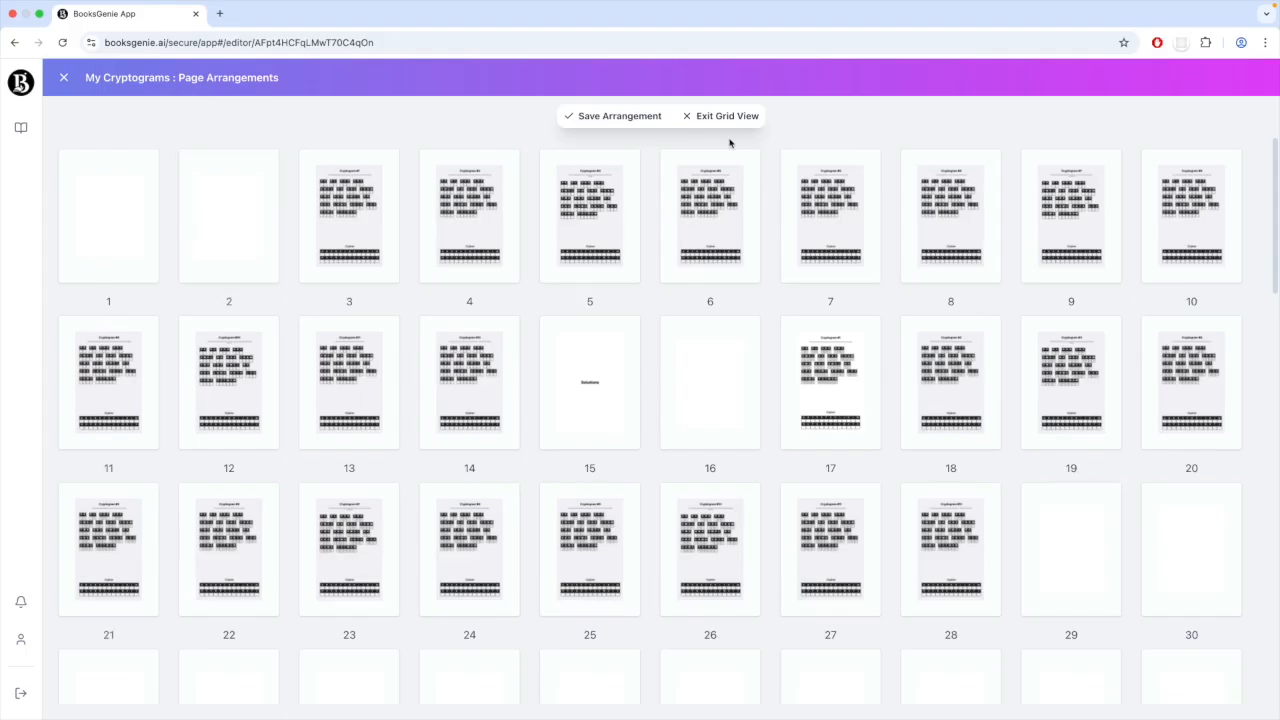
# - Save the new page arrangement, return to the editor and open blank page 1
pyautogui.click(631, 121)
pyautogui.click(63, 79)
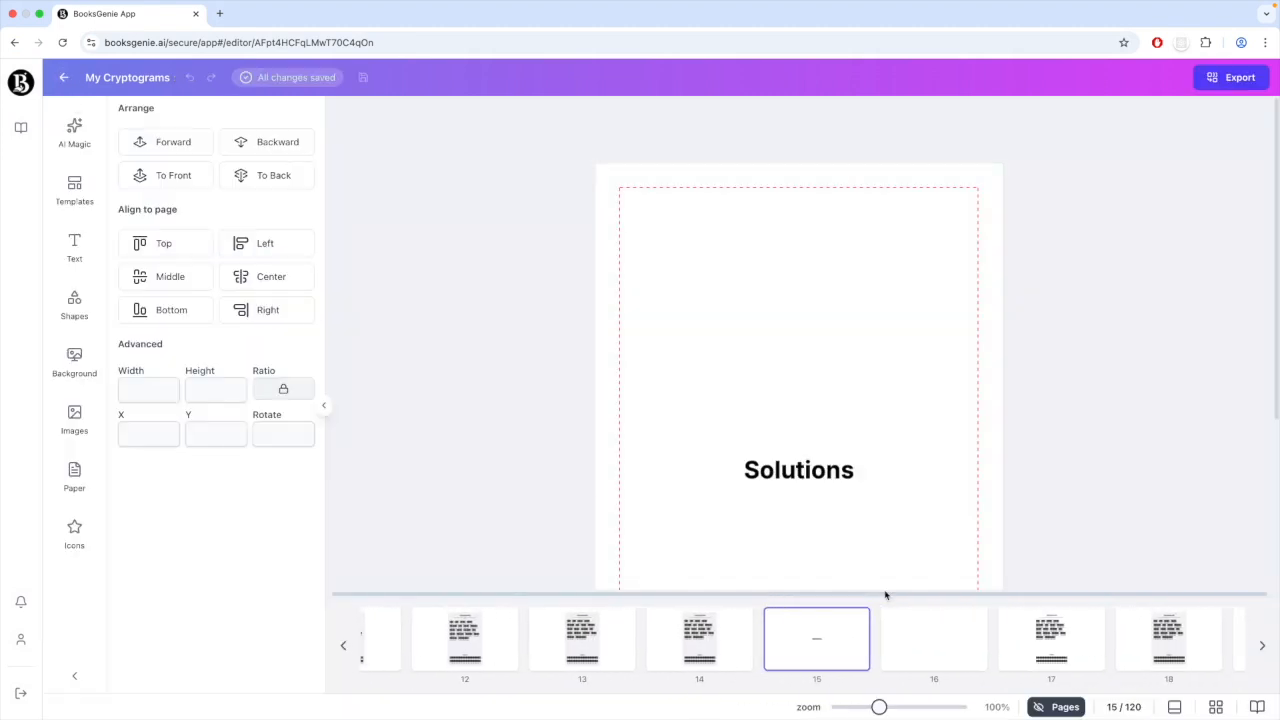
pyautogui.click(506, 657)
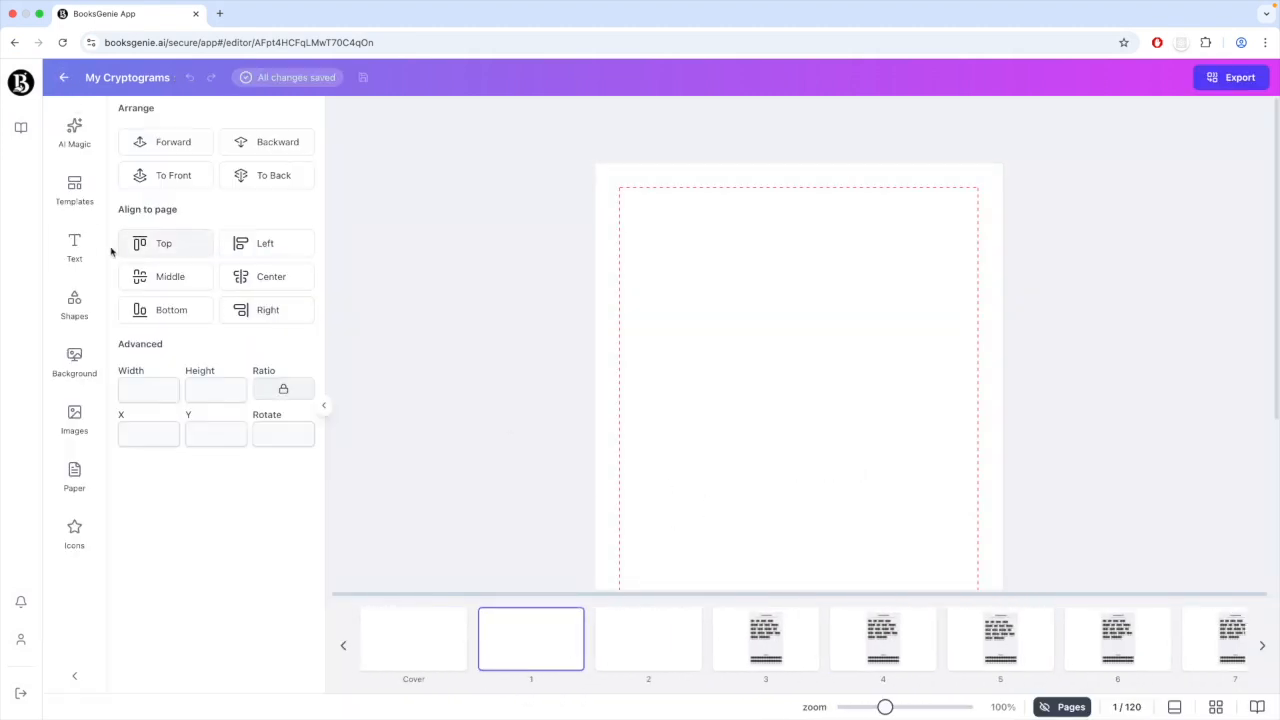
# - Add a heading reading "My Cryptogram Book" to the blank page 1
pyautogui.click(75, 247)
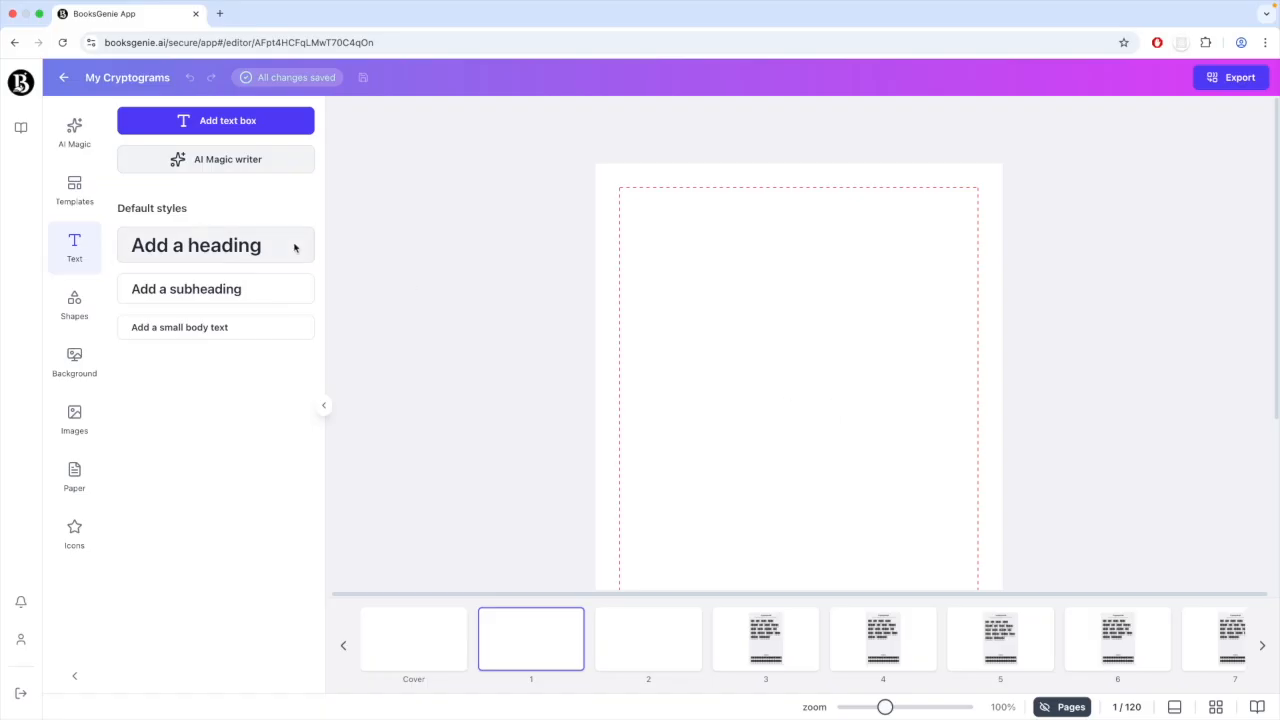
pyautogui.moveTo(297, 249); pyautogui.dragTo(814, 471)
pyautogui.click(891, 487)
pyautogui.moveTo(891, 487); pyautogui.dragTo(691, 466)
pyautogui.write('My Cryptogram')
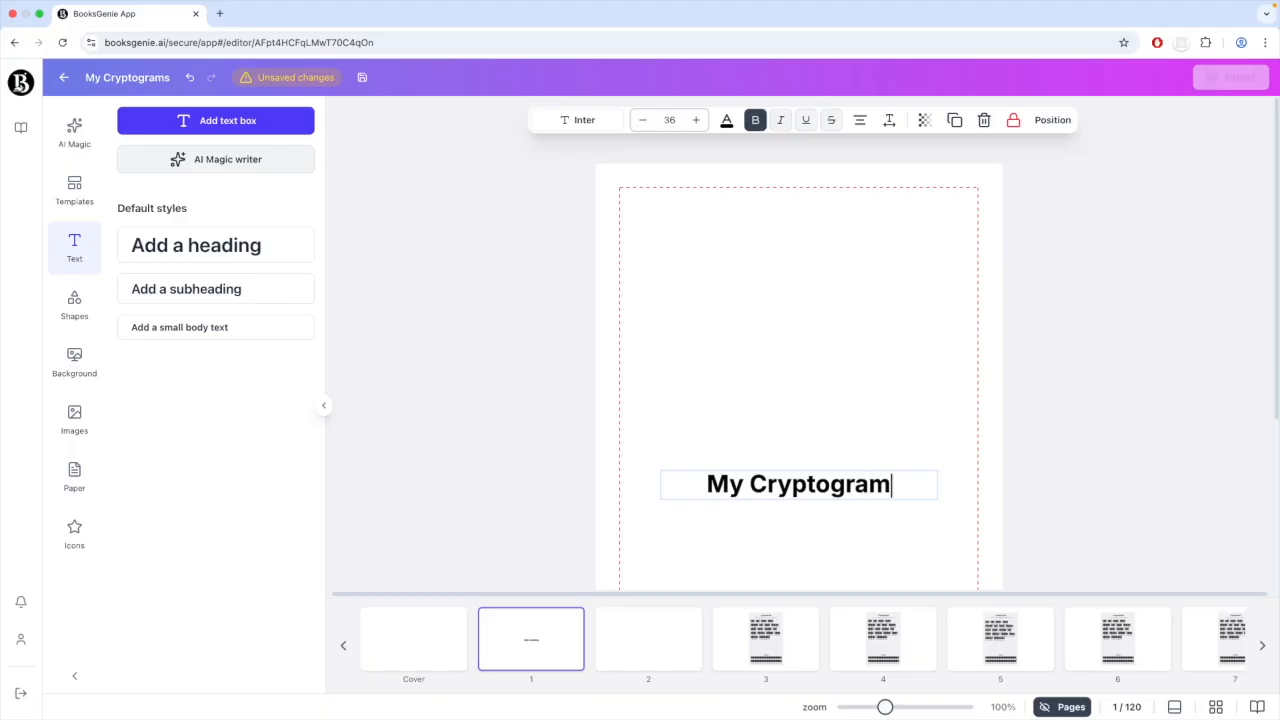
pyautogui.write(' Book')
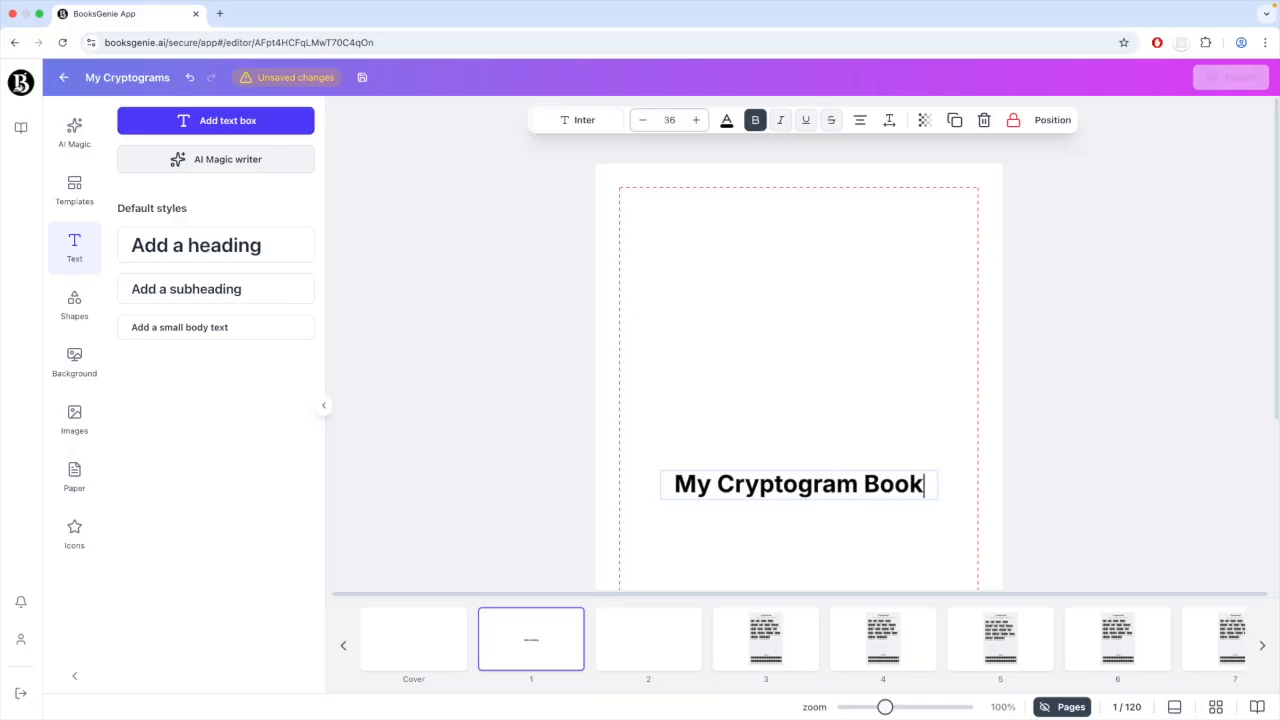
pyautogui.click(794, 407)
# - Align the "My Cryptogram Book" heading to the vertical middle of page 1
pyautogui.click(800, 486)
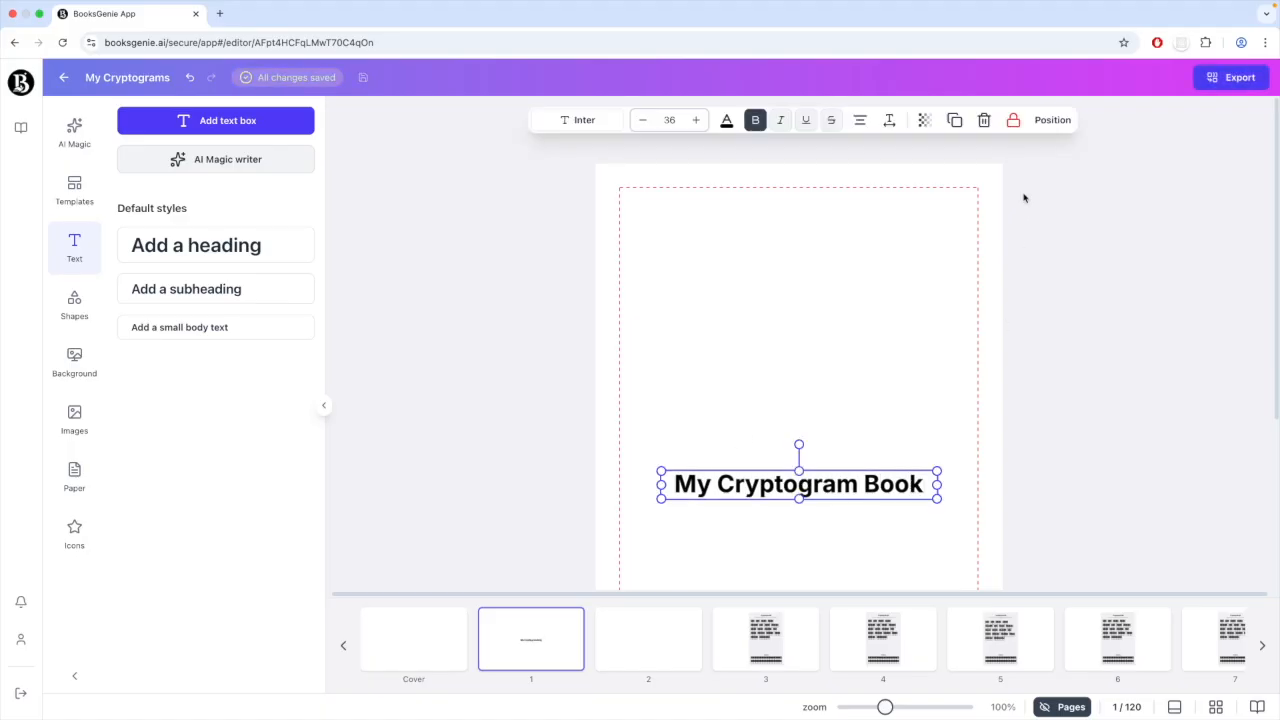
pyautogui.click(1050, 122)
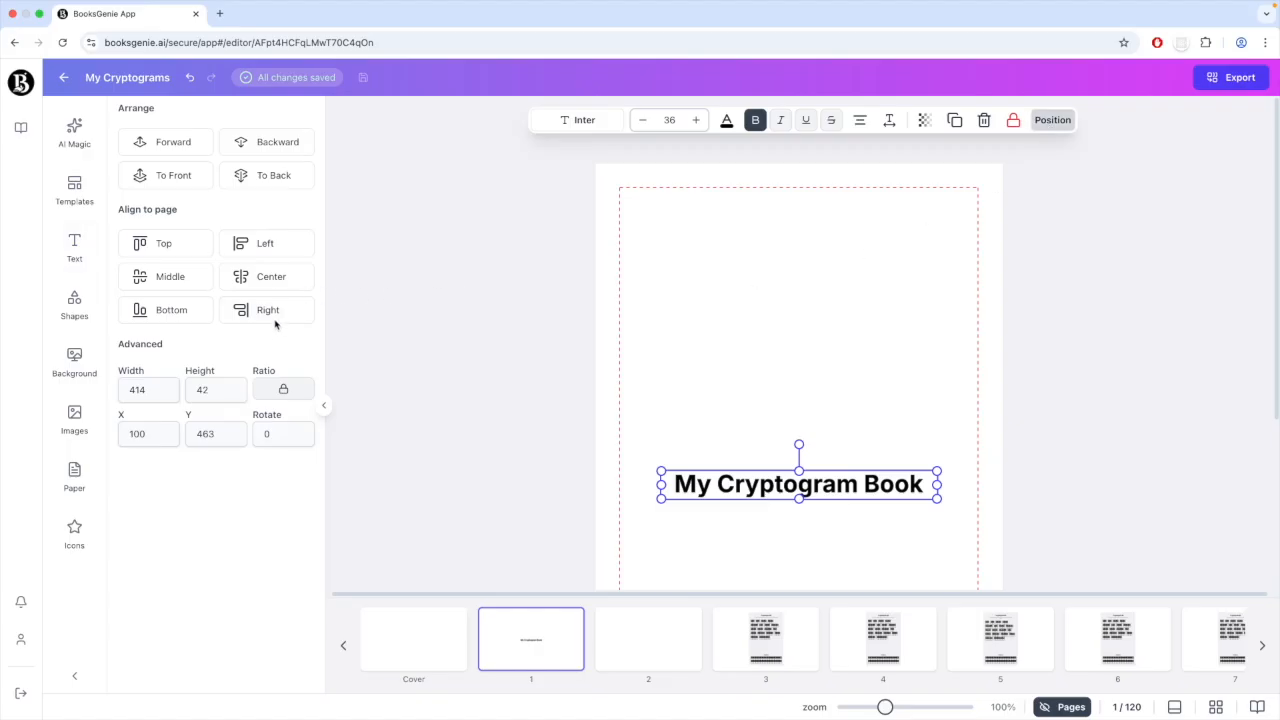
pyautogui.click(183, 280)
pyautogui.click(863, 369)
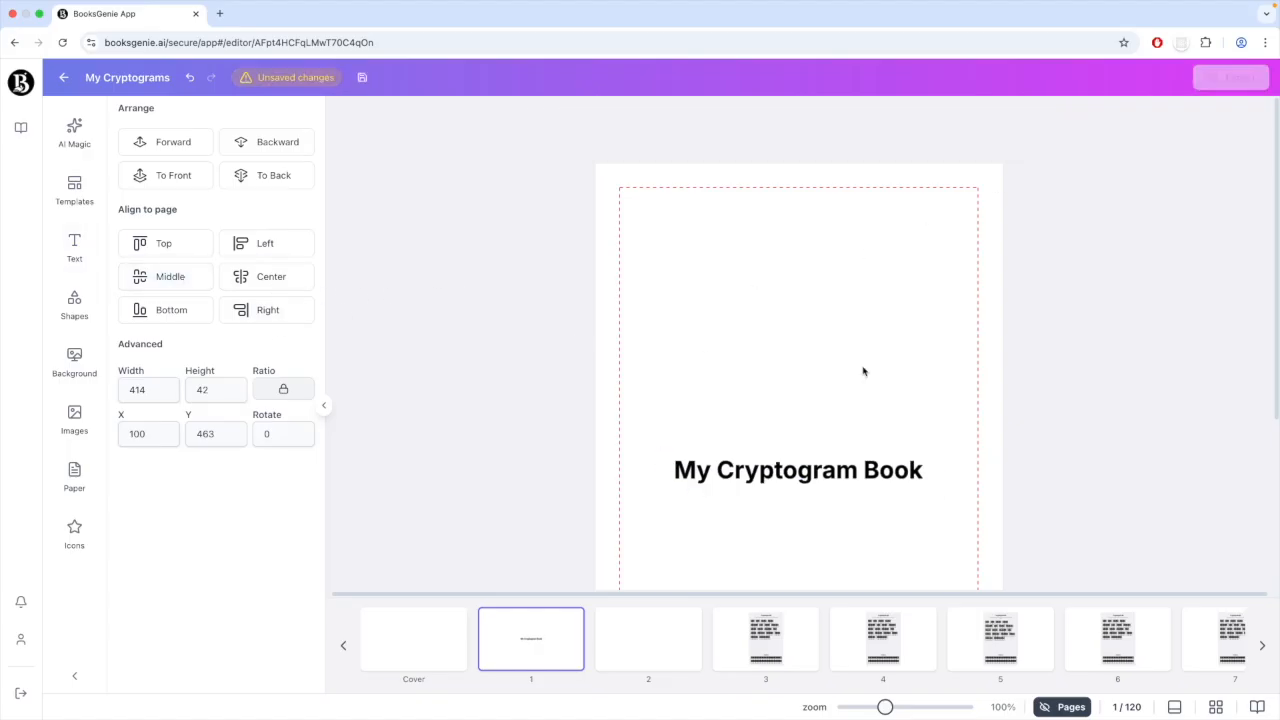
# - Check blank page 2, return to the title page and save the book's changes
pyautogui.click(643, 620)
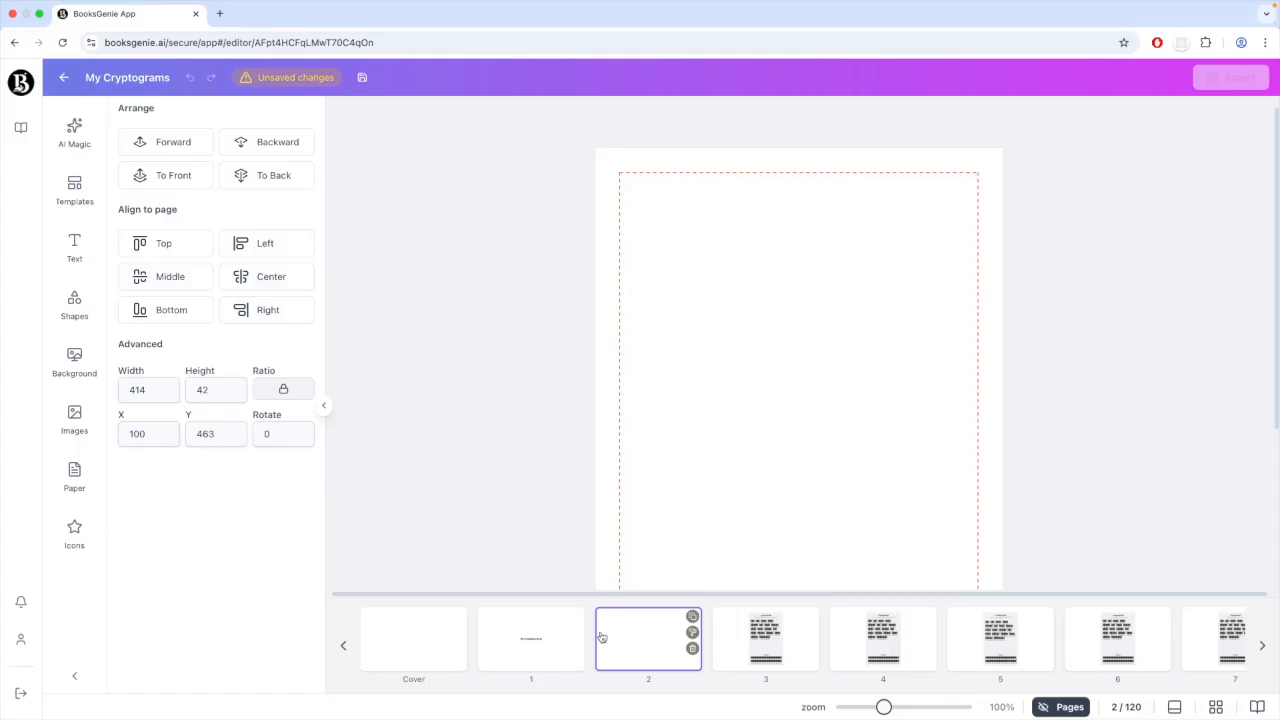
pyautogui.click(558, 632)
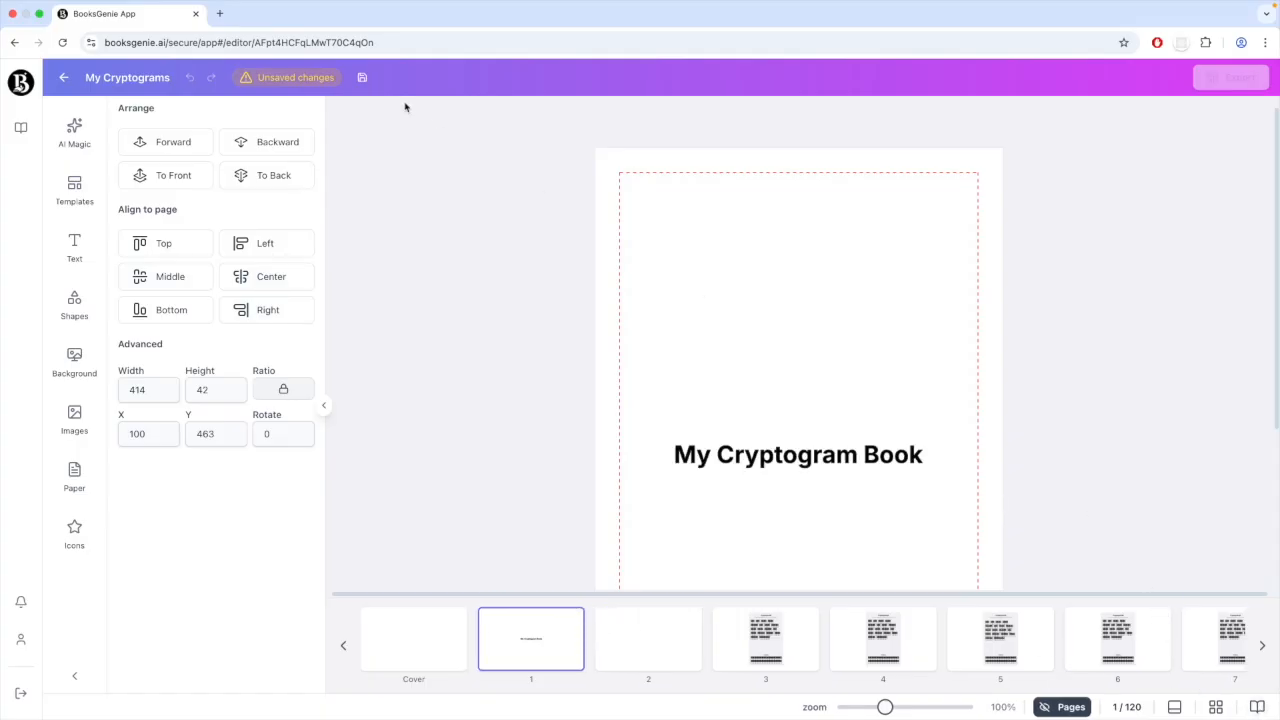
pyautogui.click(363, 78)
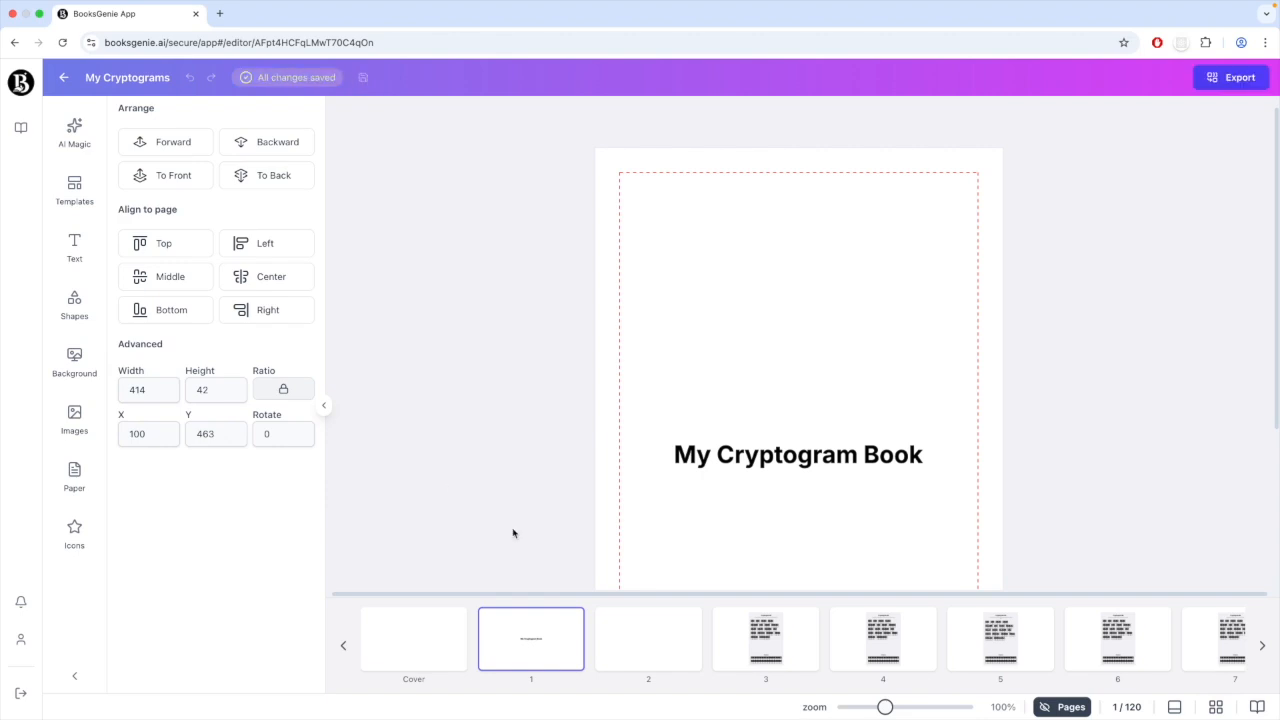
# - Examine the whole cover layout at 70% zoom, and view the cryptogram on page 4
pyautogui.click(426, 626)
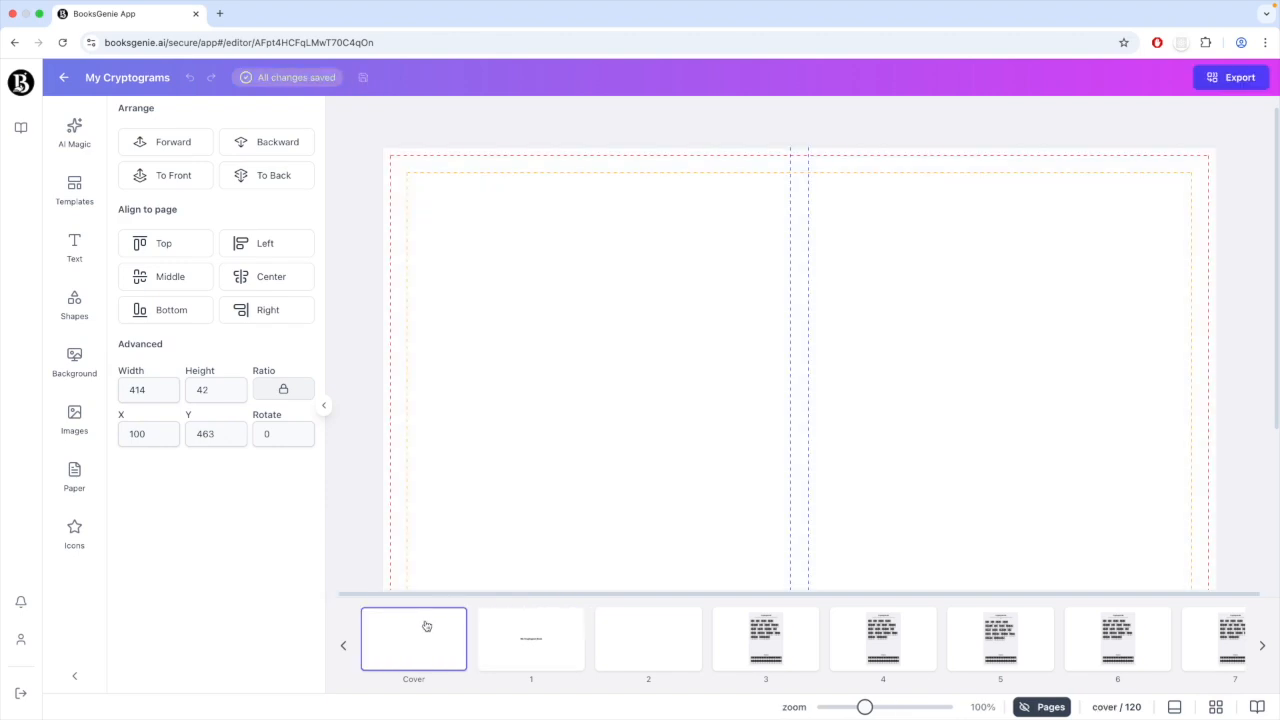
pyautogui.moveTo(862, 707); pyautogui.dragTo(852, 707)
pyautogui.scroll(-1, 1128, 442)
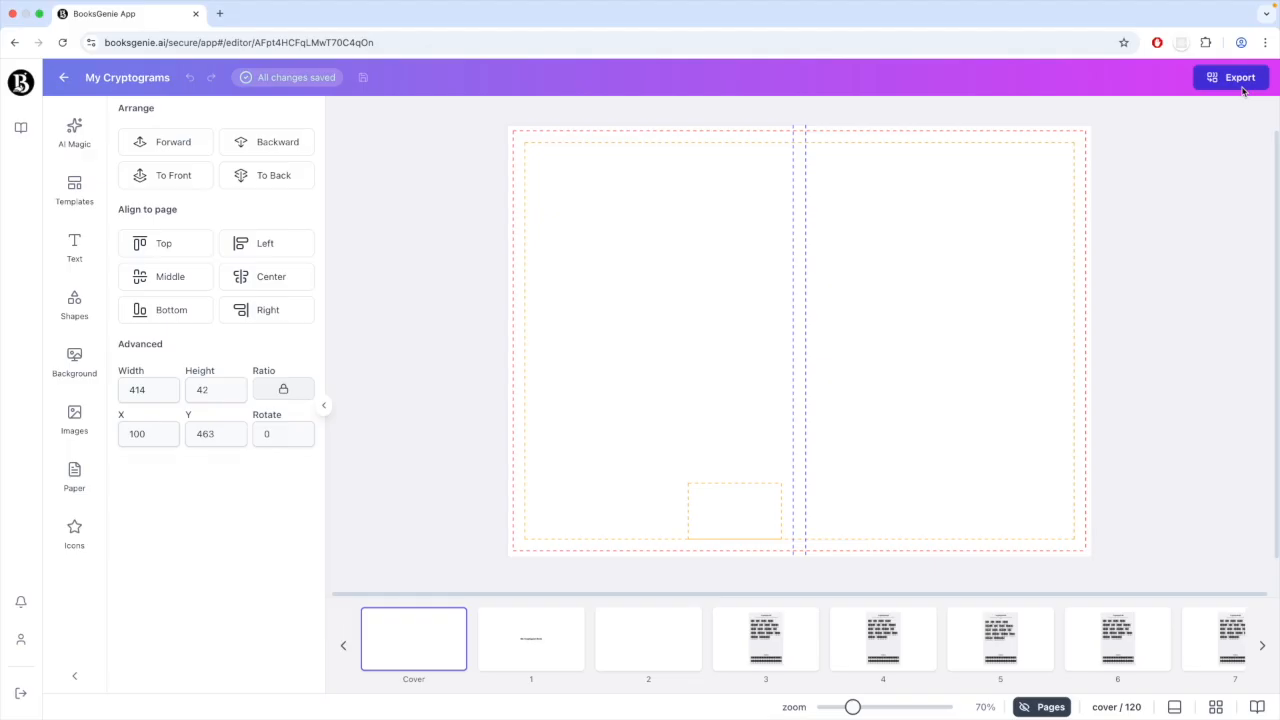
pyautogui.click(884, 648)
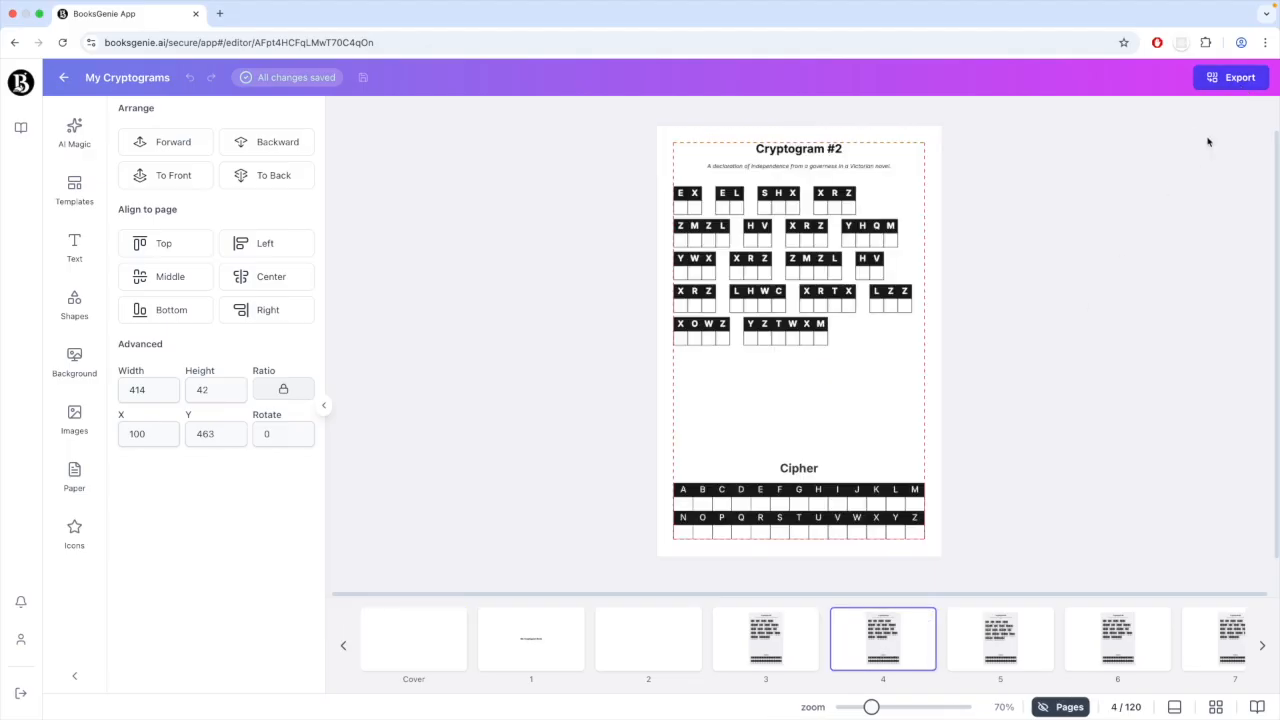